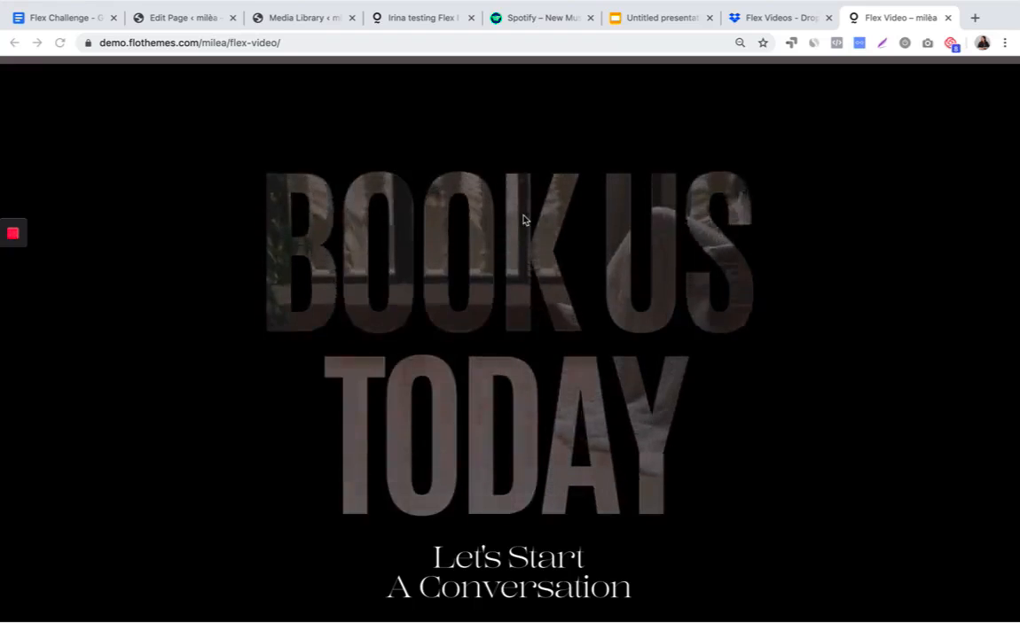
- Switch to the WordPress page editor, find and add a Flex Block to the page, and open it for editing
{"action": "left_click", "coordinate": [188, 20]}
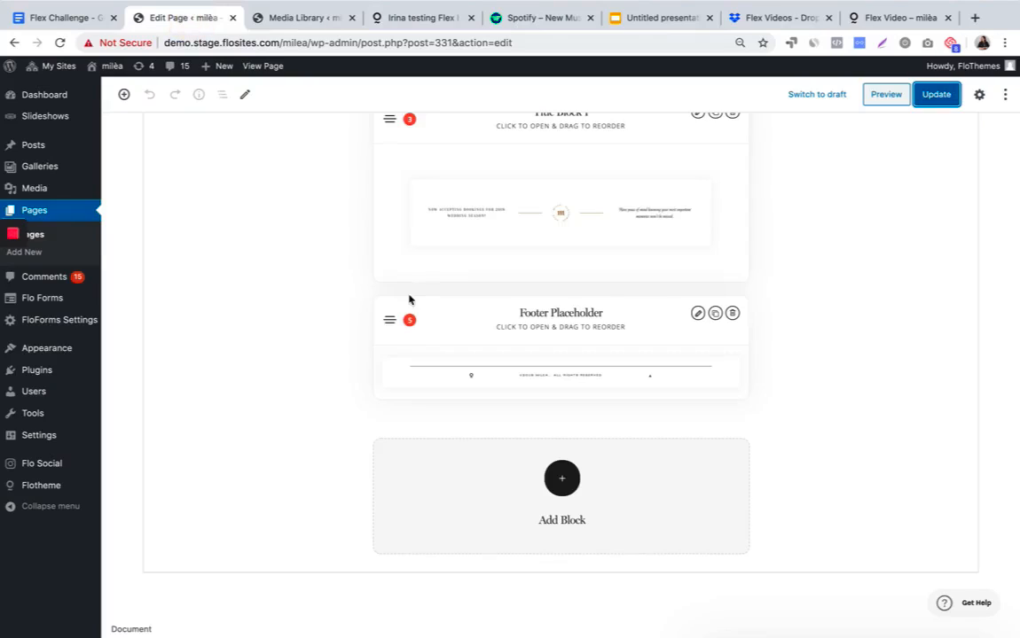
{"action": "left_click", "coordinate": [560, 478]}
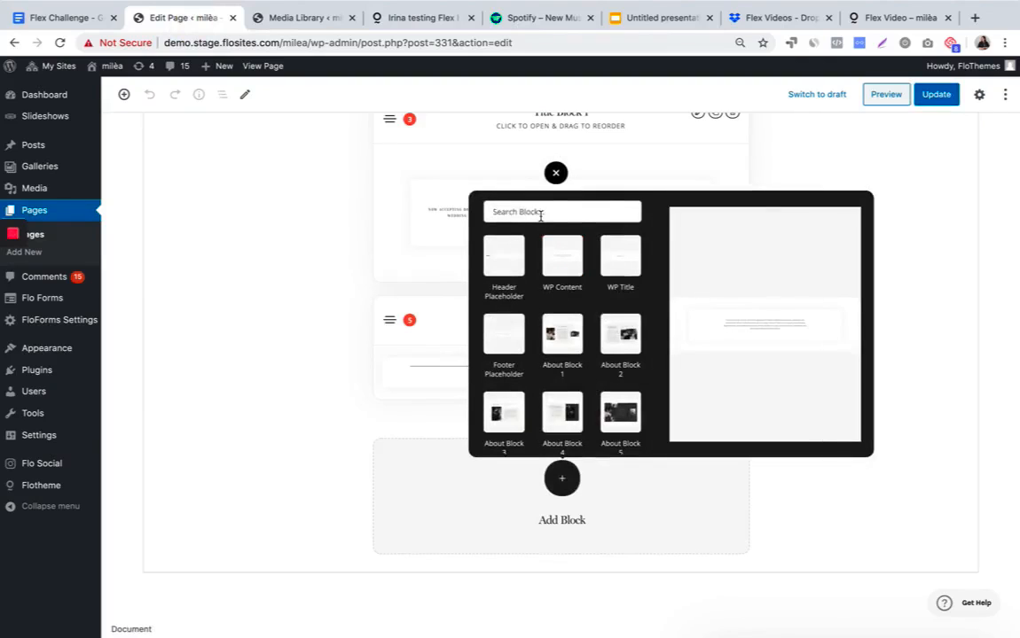
{"action": "type", "text": "flo"}
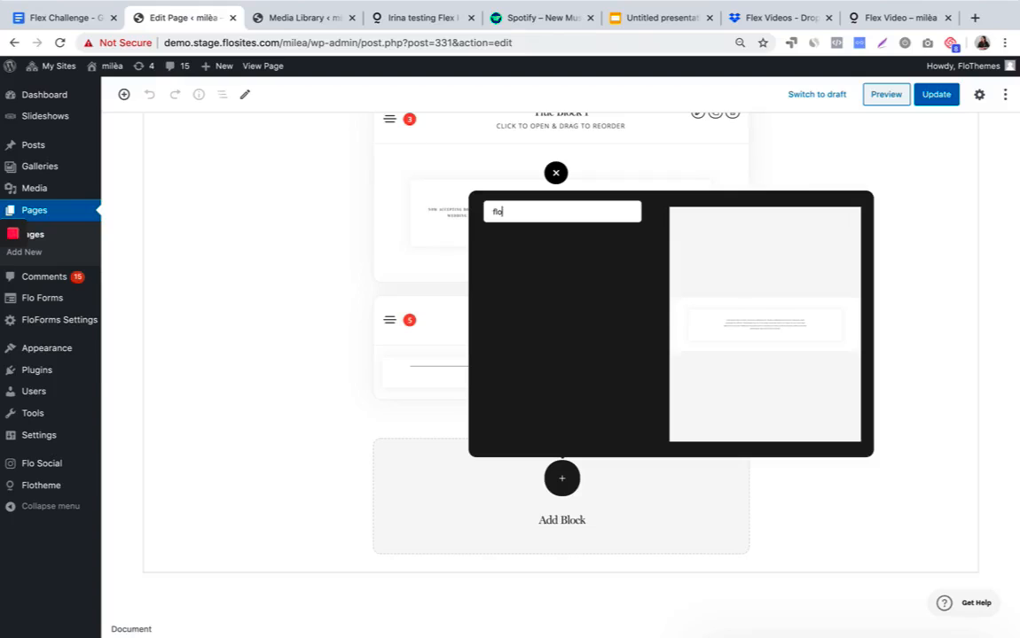
{"action": "key", "text": "BackSpace"}
{"action": "type", "text": "e"}
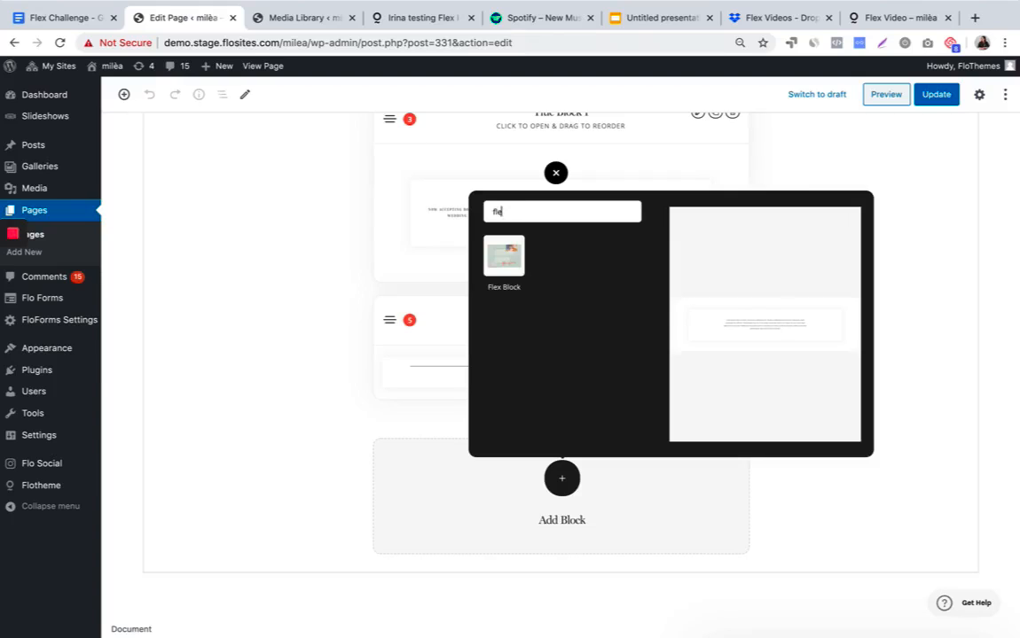
{"action": "left_click", "coordinate": [502, 259]}
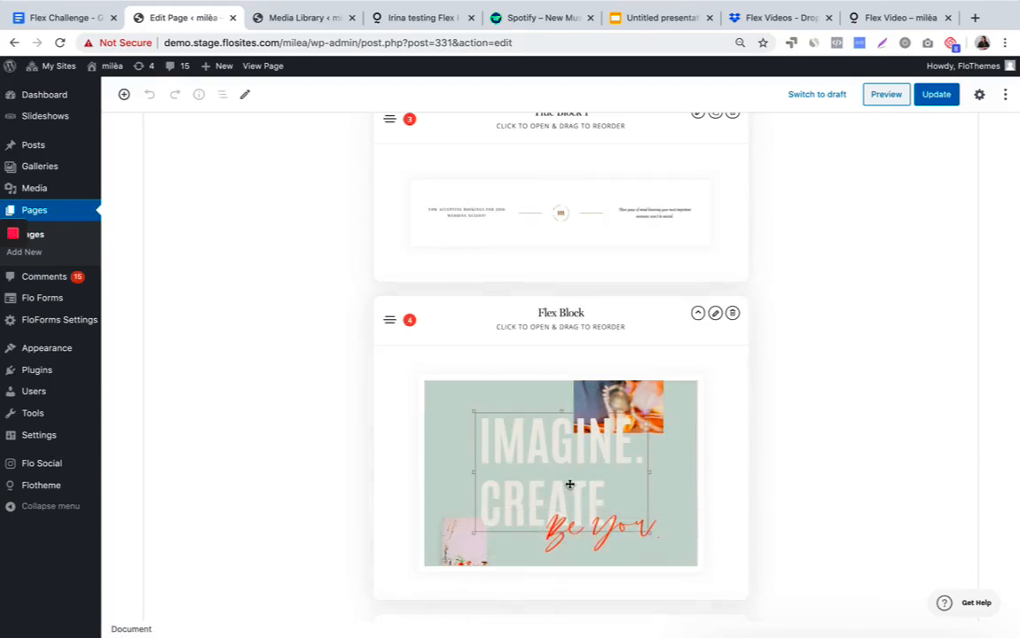
{"action": "left_click", "coordinate": [554, 434]}
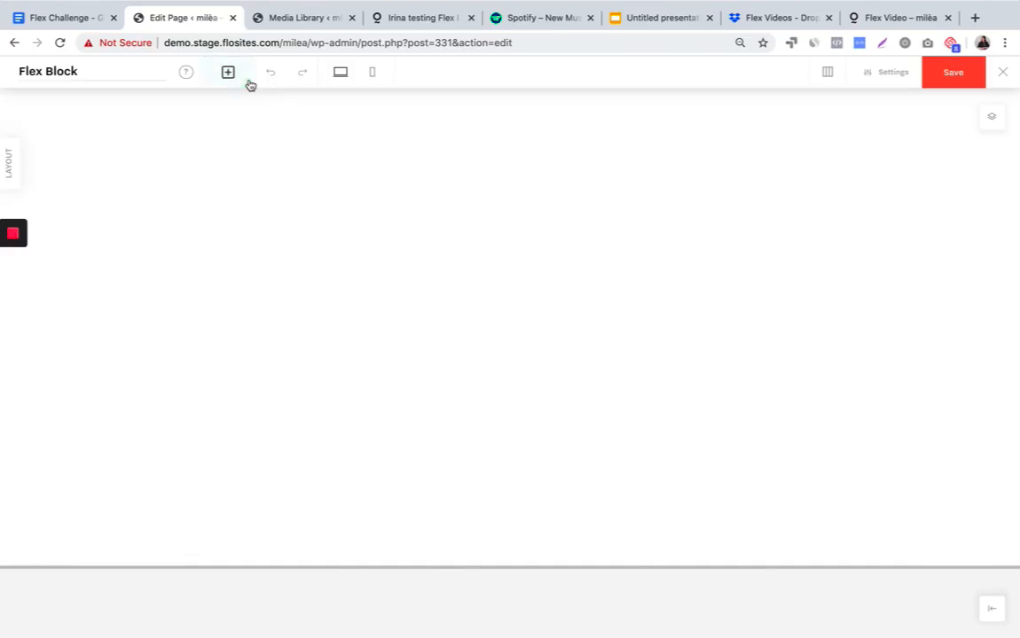
- Add a video element to the canvas, reposition it near the centre and resize it to about 306 by 245 px
{"action": "left_click", "coordinate": [228, 76]}
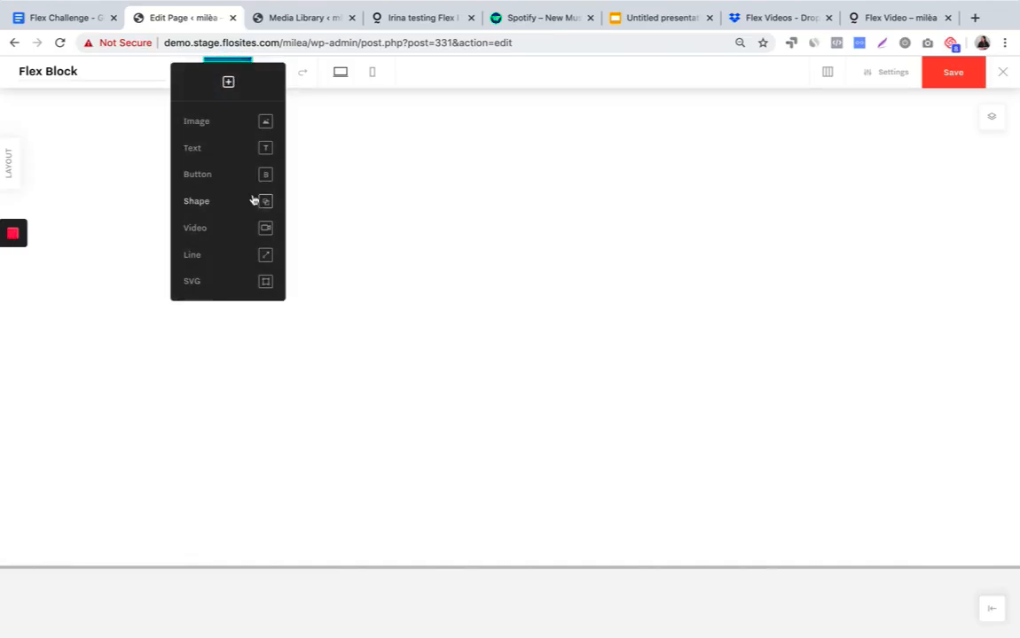
{"action": "left_click", "coordinate": [211, 234]}
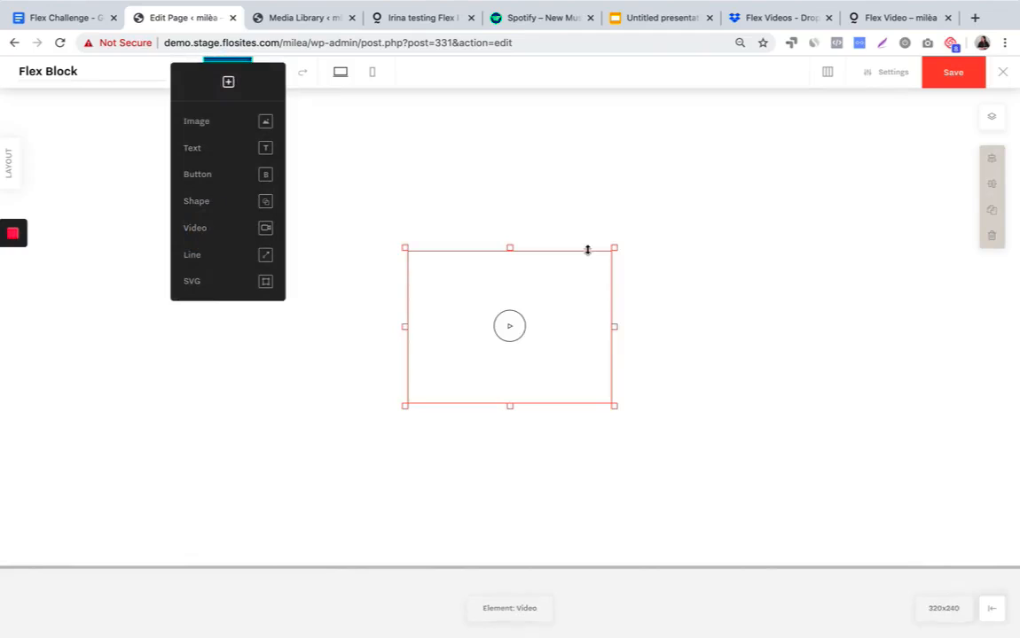
{"action": "mouse_move", "coordinate": [507, 289]}
{"action": "left_mouse_down"}
{"action": "mouse_move", "coordinate": [319, 289]}
{"action": "mouse_move", "coordinate": [728, 254]}
{"action": "mouse_move", "coordinate": [750, 211]}
{"action": "mouse_move", "coordinate": [538, 305]}
{"action": "mouse_move", "coordinate": [521, 292]}
{"action": "left_mouse_up"}
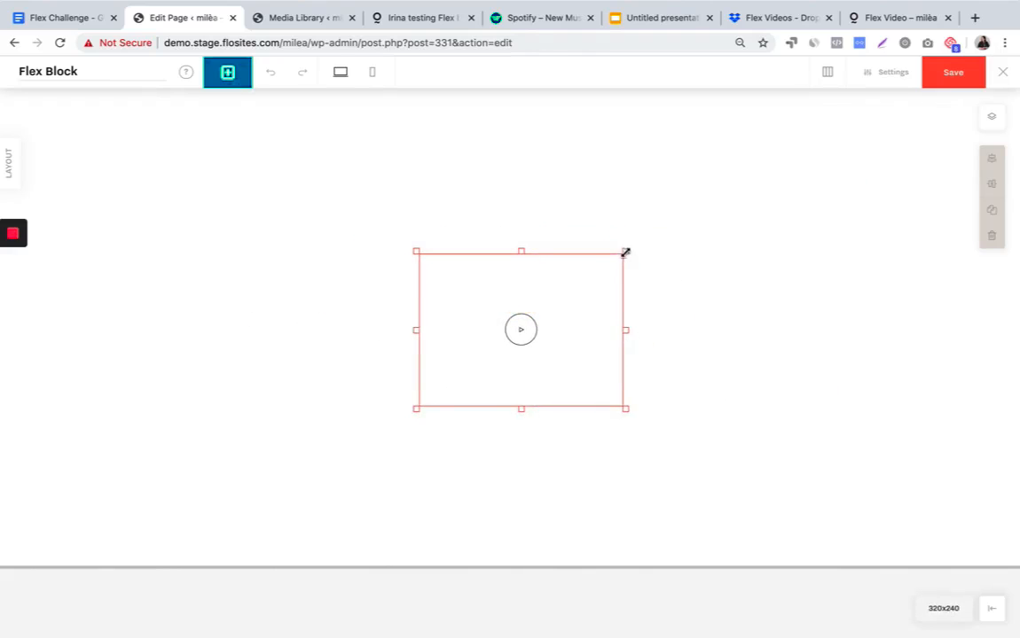
{"action": "left_click_drag", "start_coordinate": [625, 252], "coordinate": [560, 276]}
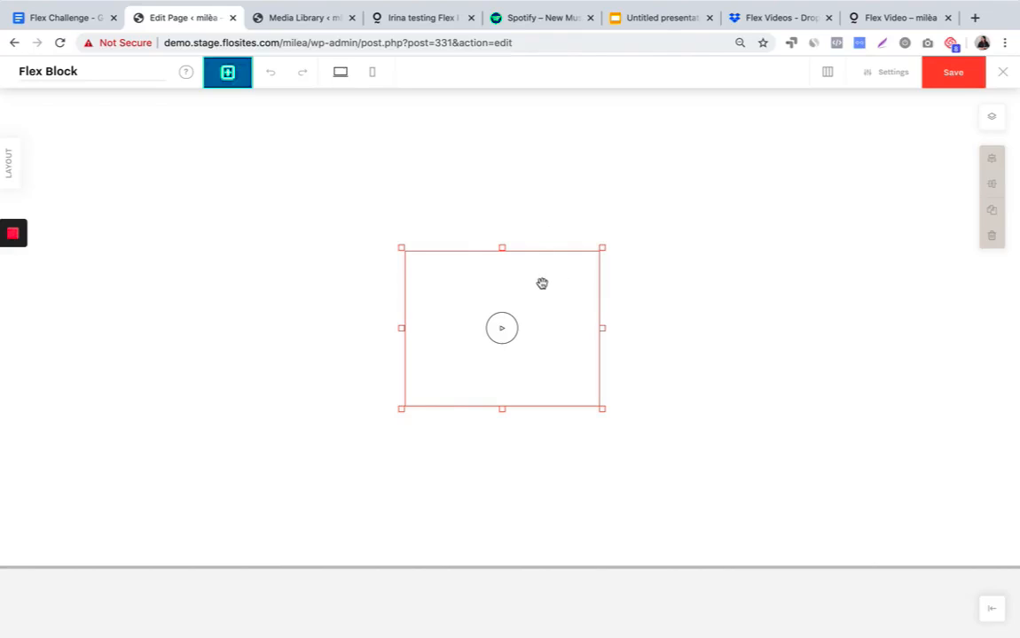
{"action": "left_click", "coordinate": [542, 284]}
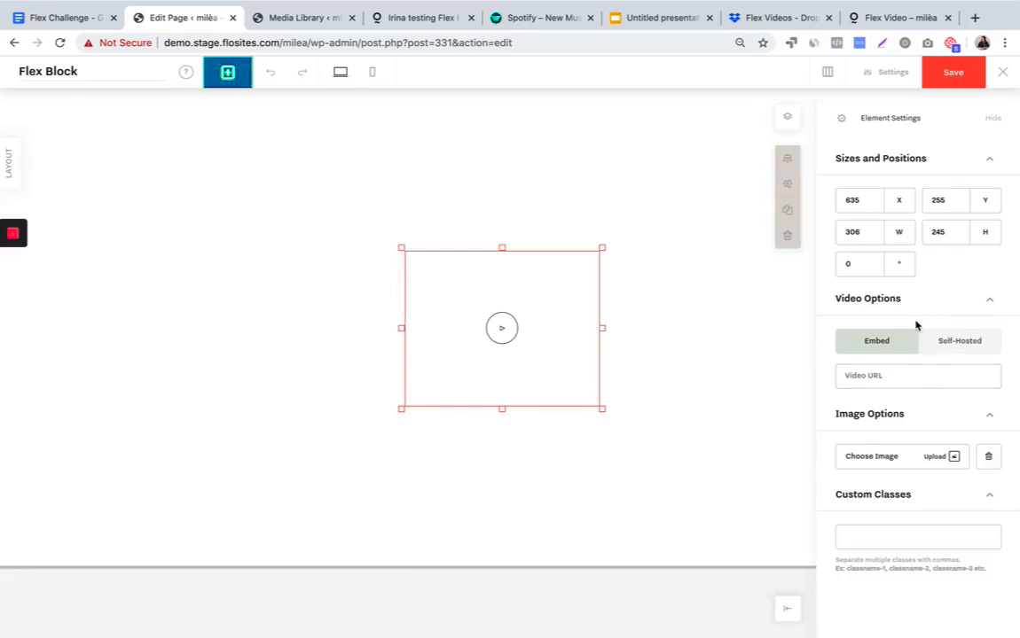
{"action": "left_click", "coordinate": [967, 340]}
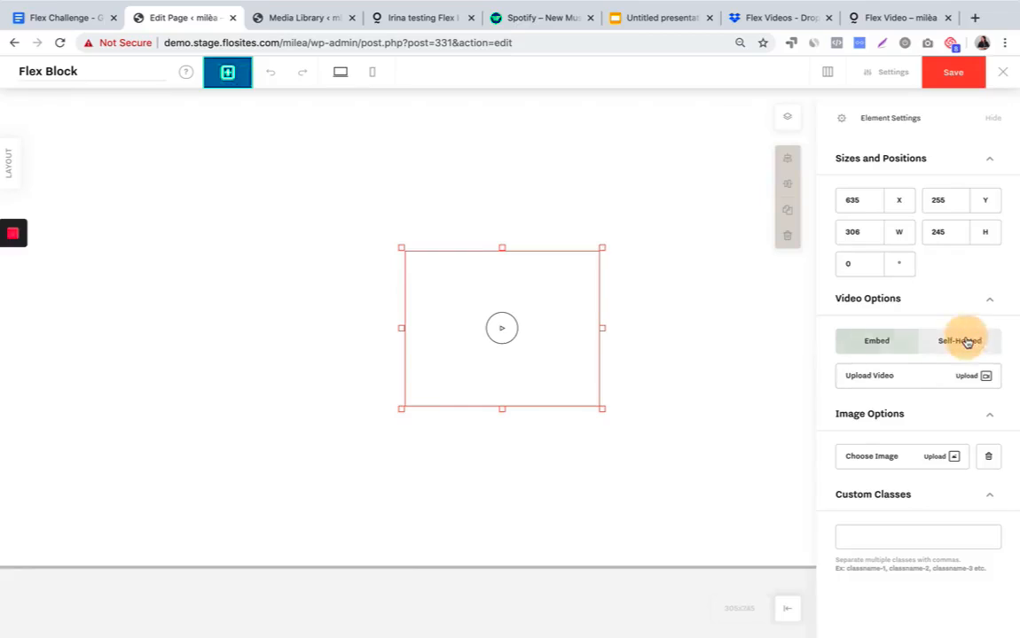
{"action": "left_click", "coordinate": [880, 346]}
{"action": "left_click", "coordinate": [875, 379]}
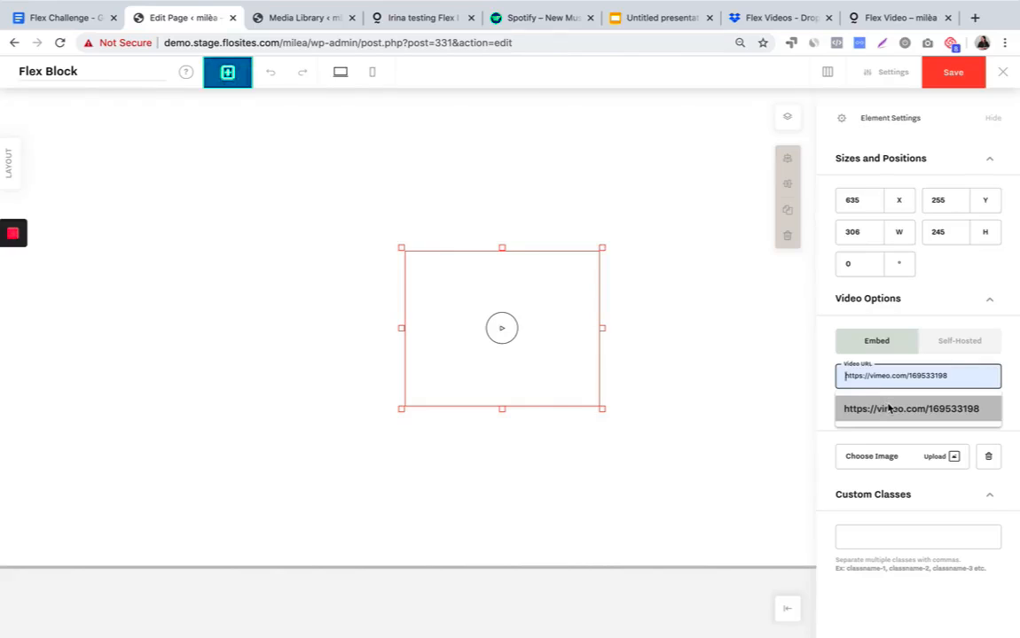
{"action": "left_click", "coordinate": [950, 351]}
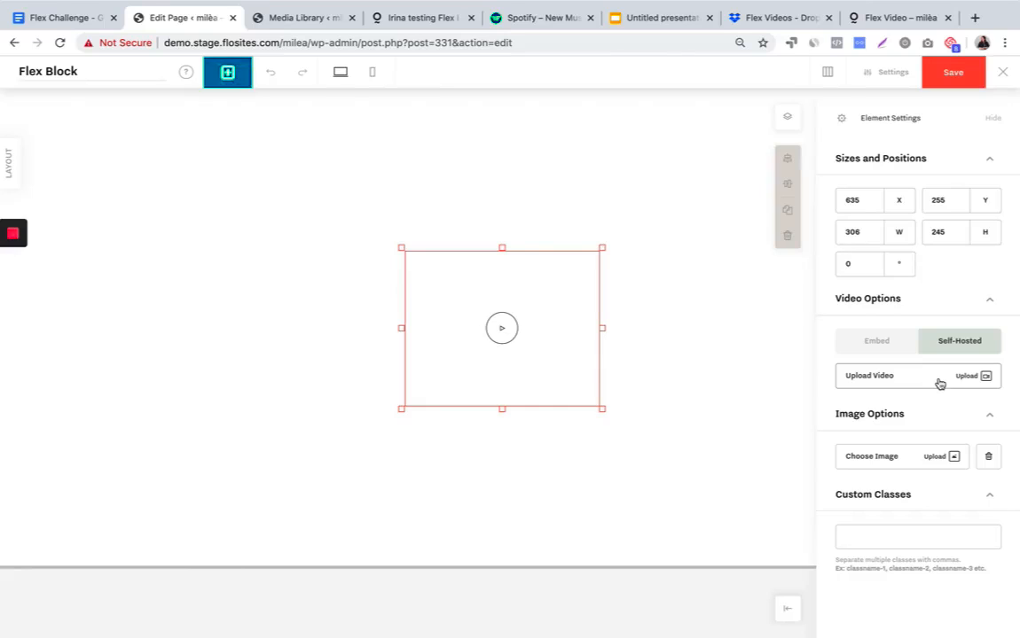
{"action": "left_click", "coordinate": [879, 344]}
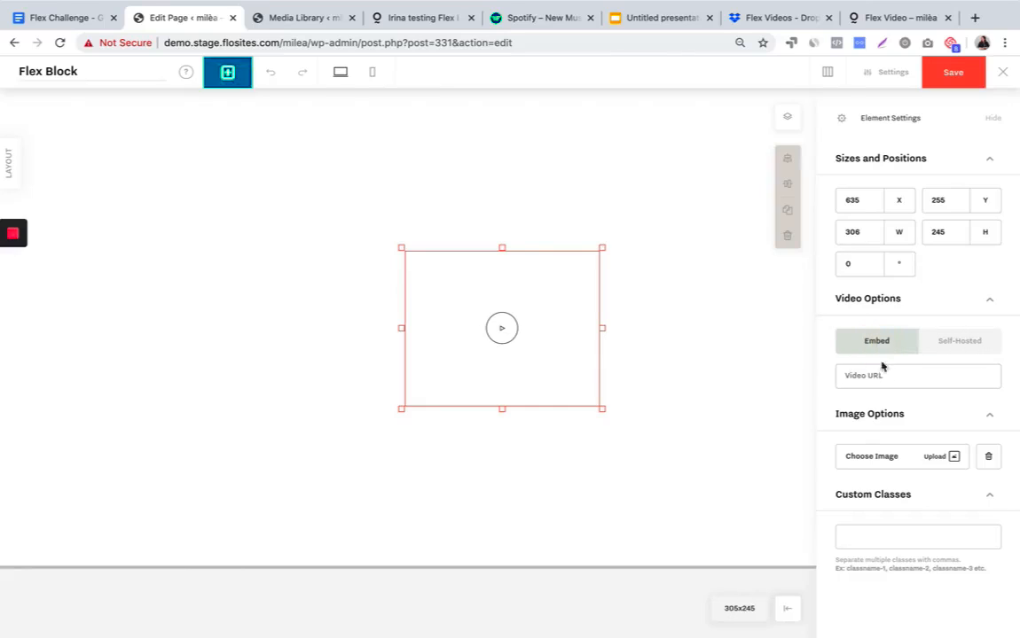
{"action": "left_click", "coordinate": [879, 376]}
{"action": "left_click", "coordinate": [885, 413]}
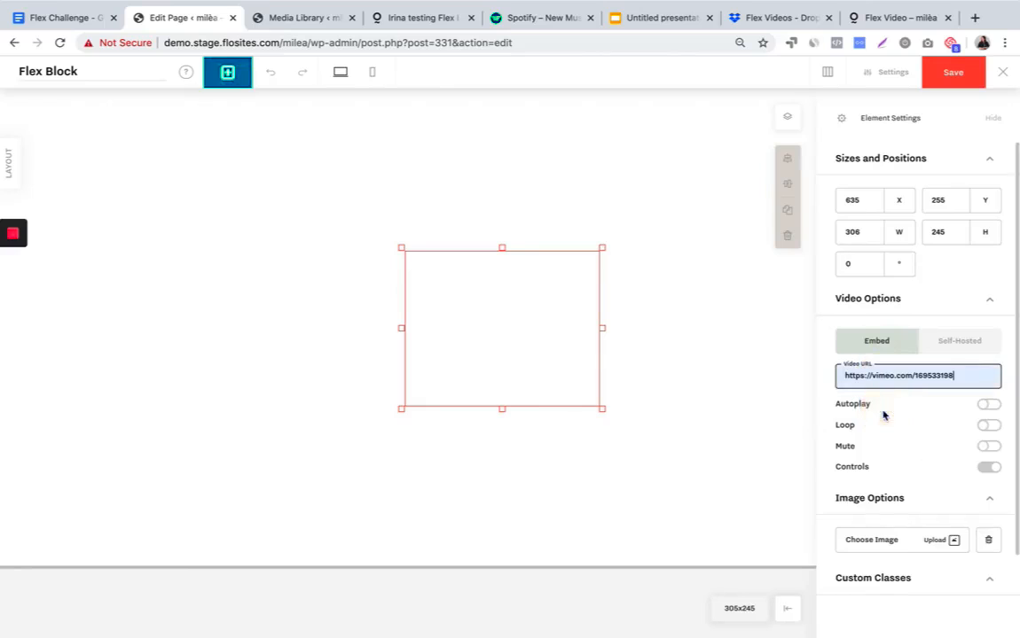
- Enlarge the embedded video element to about 420 by 281 px
{"action": "left_click", "coordinate": [774, 388]}
{"action": "left_click", "coordinate": [534, 311]}
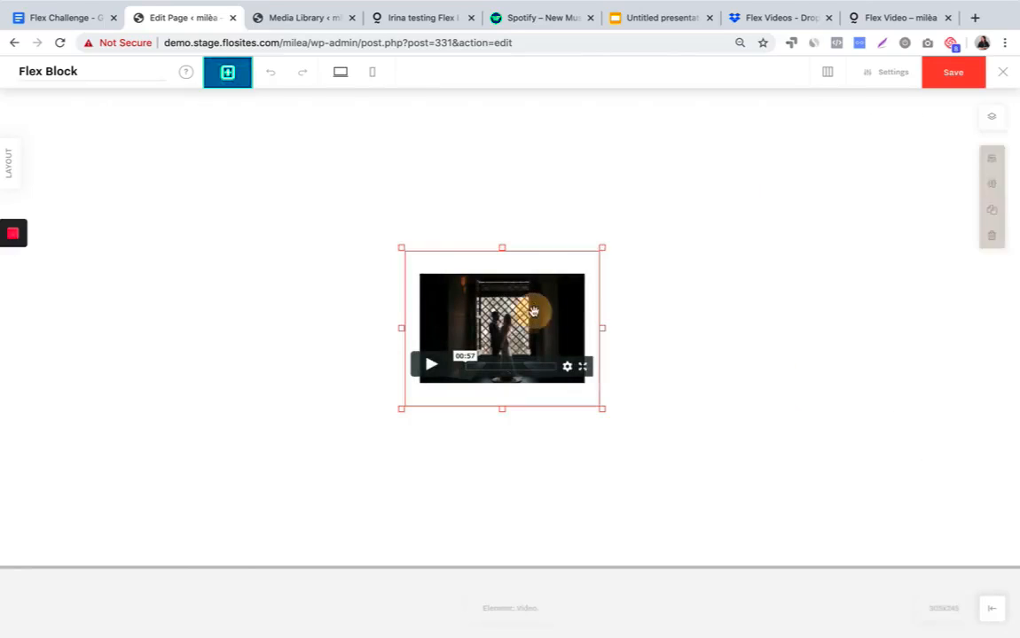
{"action": "left_click_drag", "start_coordinate": [605, 247], "coordinate": [632, 229]}
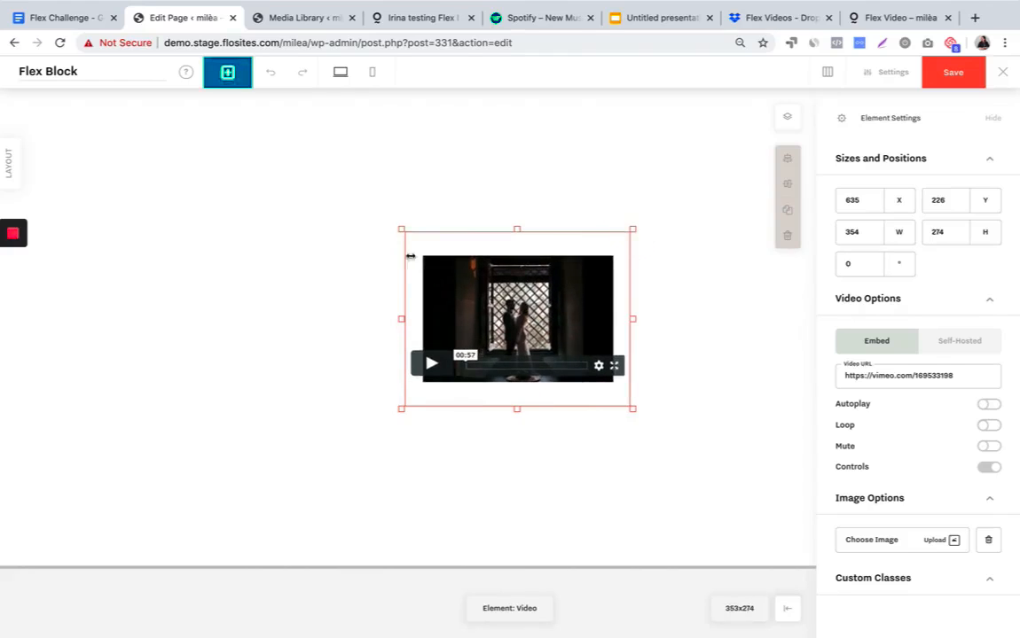
{"action": "left_click_drag", "start_coordinate": [401, 230], "coordinate": [358, 225]}
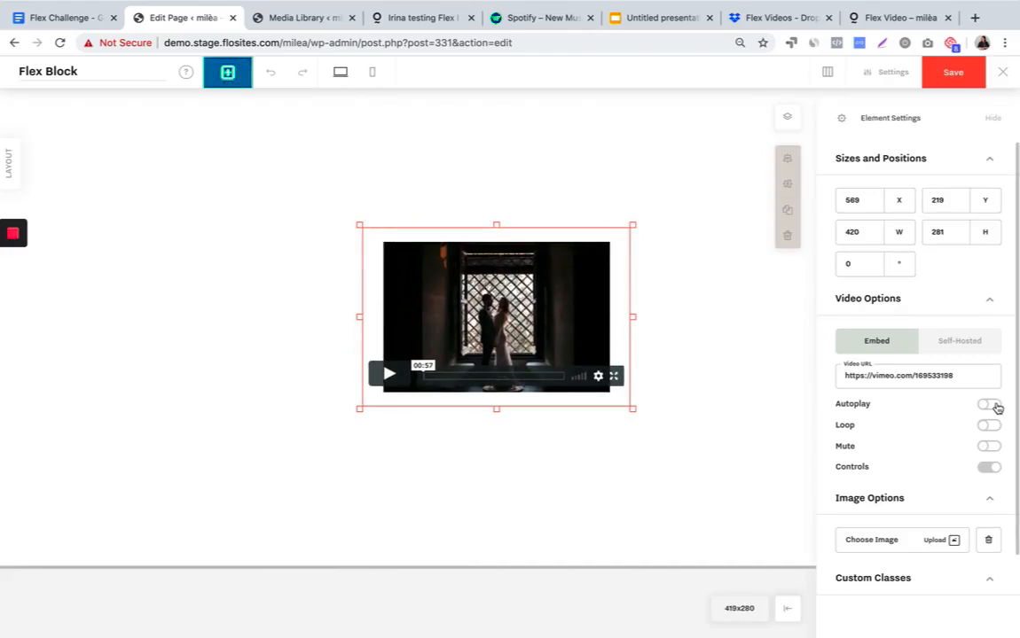
- Turn on Loop and Mute for the embedded video, trying Autoplay and switching it back off
{"action": "left_click", "coordinate": [988, 404]}
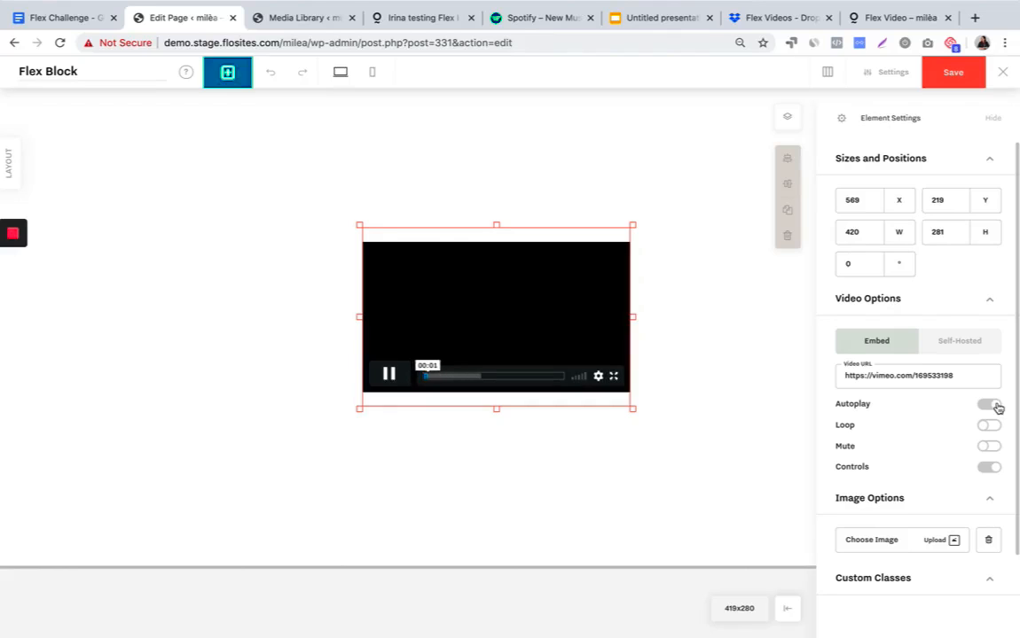
{"action": "left_click", "coordinate": [999, 429]}
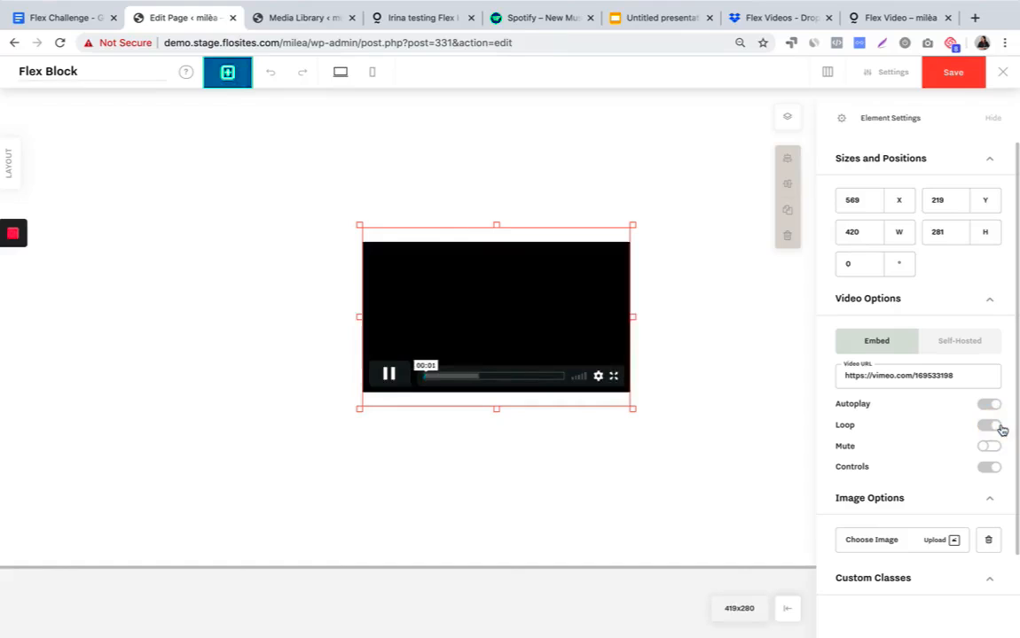
{"action": "left_click", "coordinate": [995, 447]}
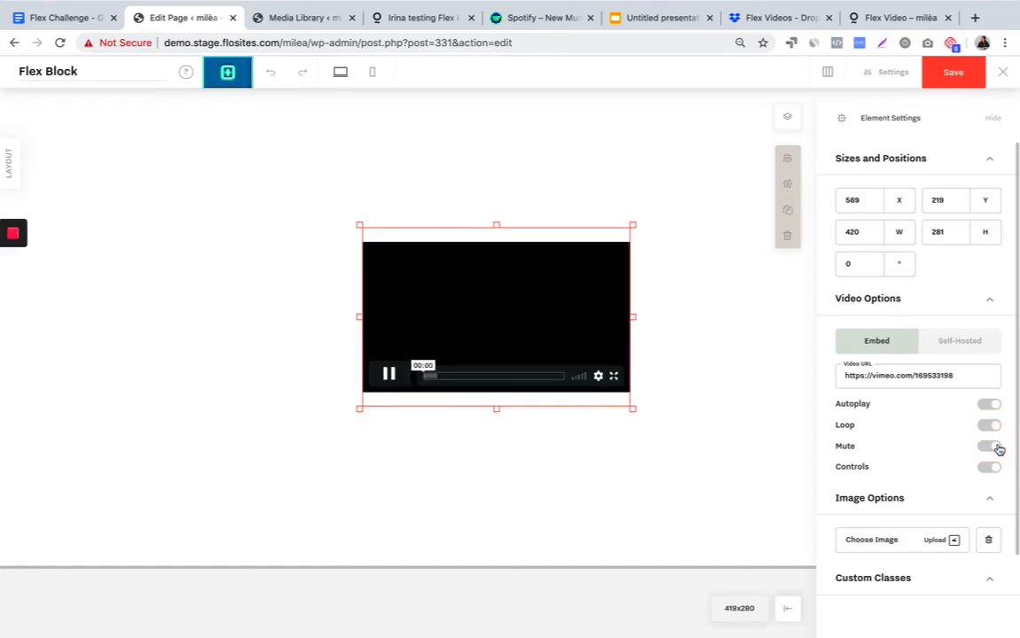
{"action": "left_click", "coordinate": [987, 404]}
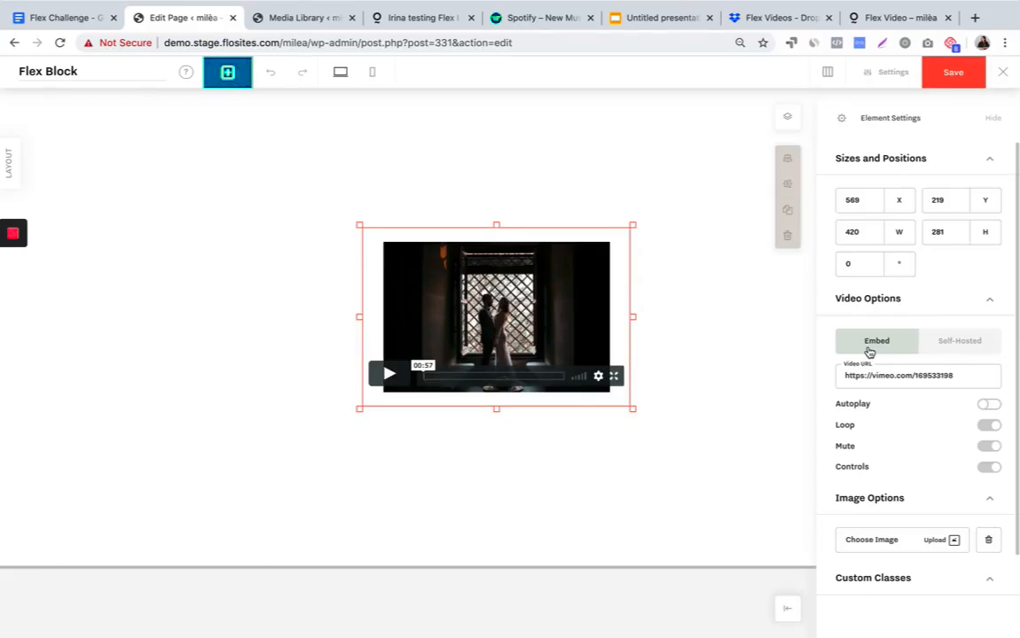
- Set the wedding bouquet photo damienmilan-89-1.jpg from the media library as the video's cover image
{"action": "scroll", "coordinate": [908, 470], "scroll_direction": "down", "scroll_amount": 1}
{"action": "left_click", "coordinate": [879, 513]}
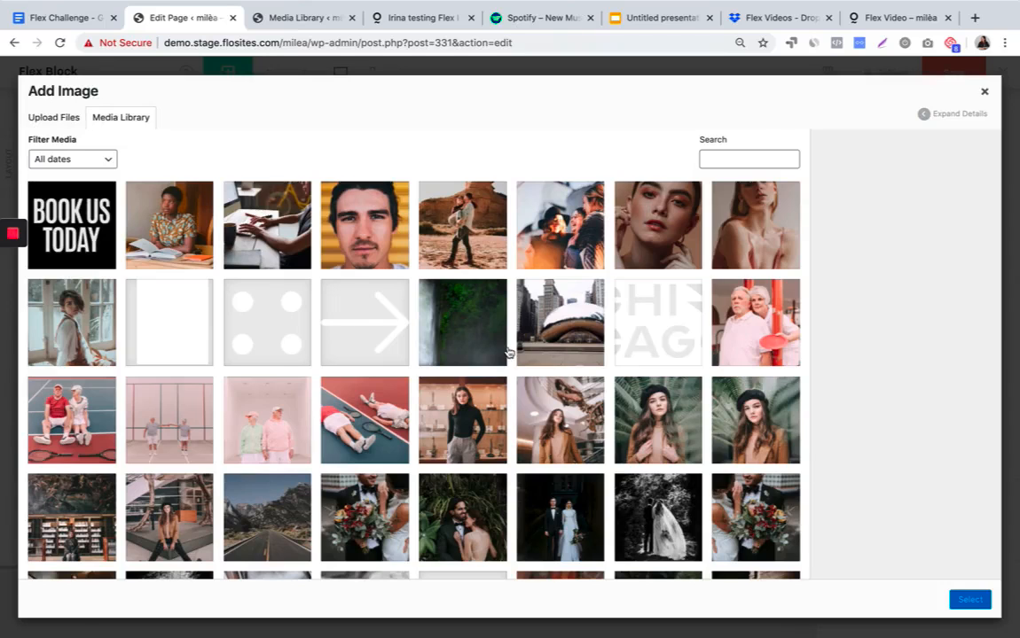
{"action": "scroll", "coordinate": [508, 353], "scroll_direction": "down", "scroll_amount": 1}
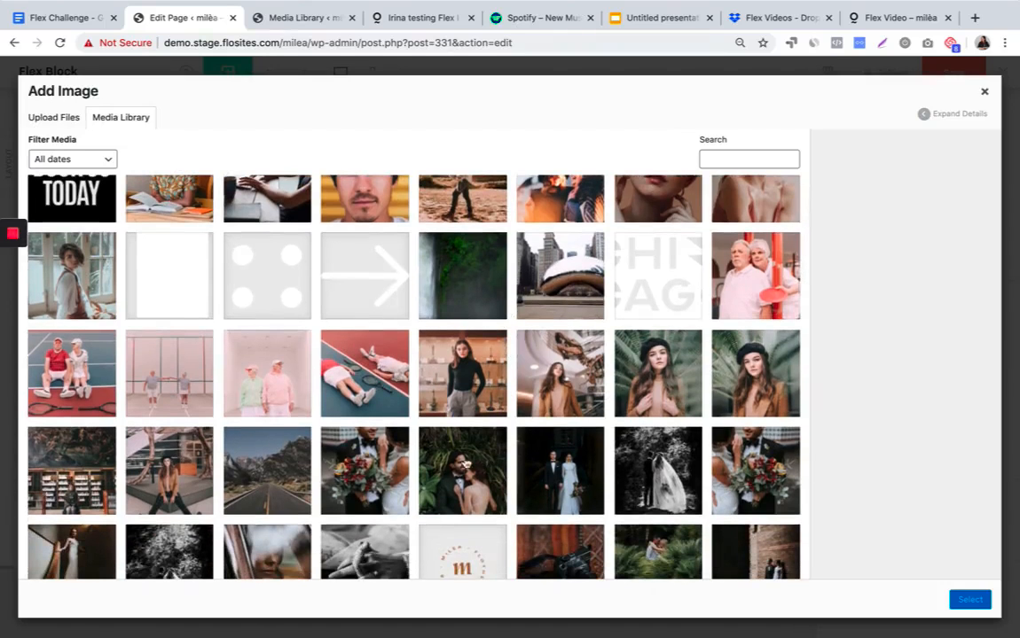
{"action": "left_click", "coordinate": [736, 478]}
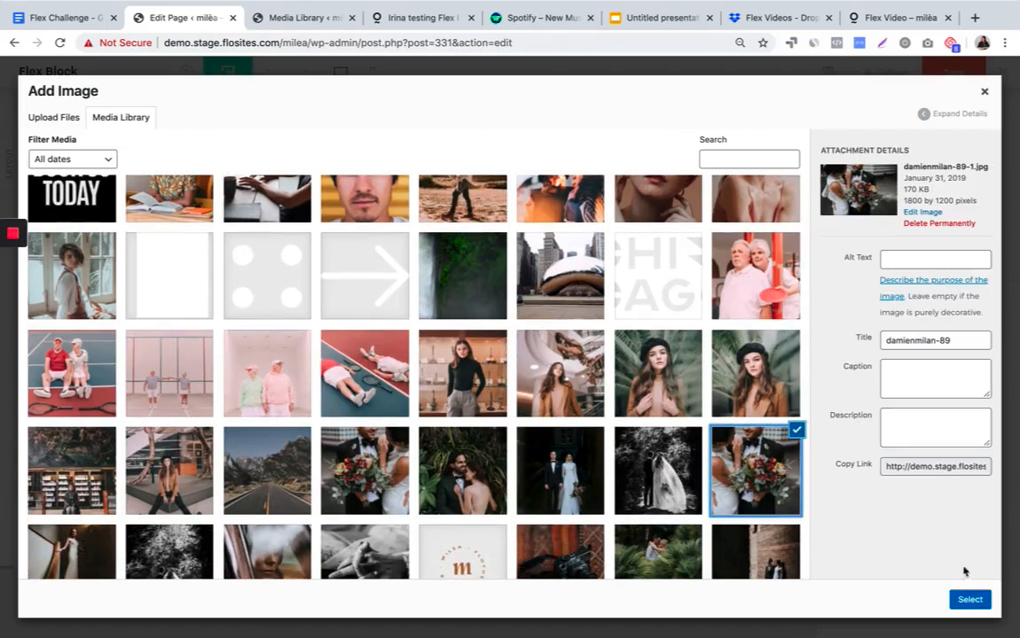
{"action": "left_click", "coordinate": [971, 600]}
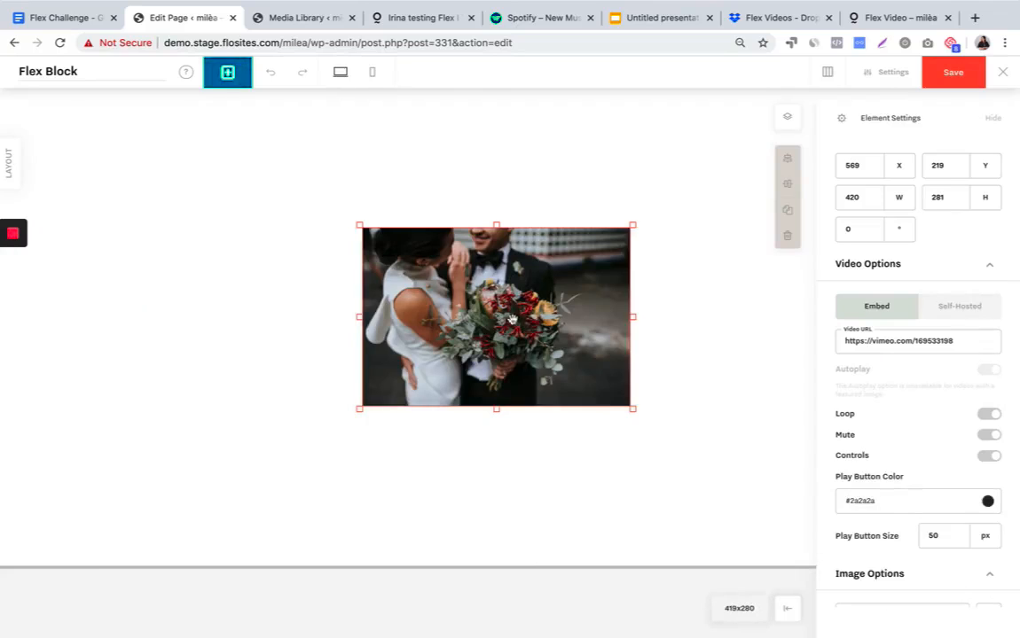
- Change the video's play button colour to the white light-background theme colour
{"action": "left_click", "coordinate": [875, 500]}
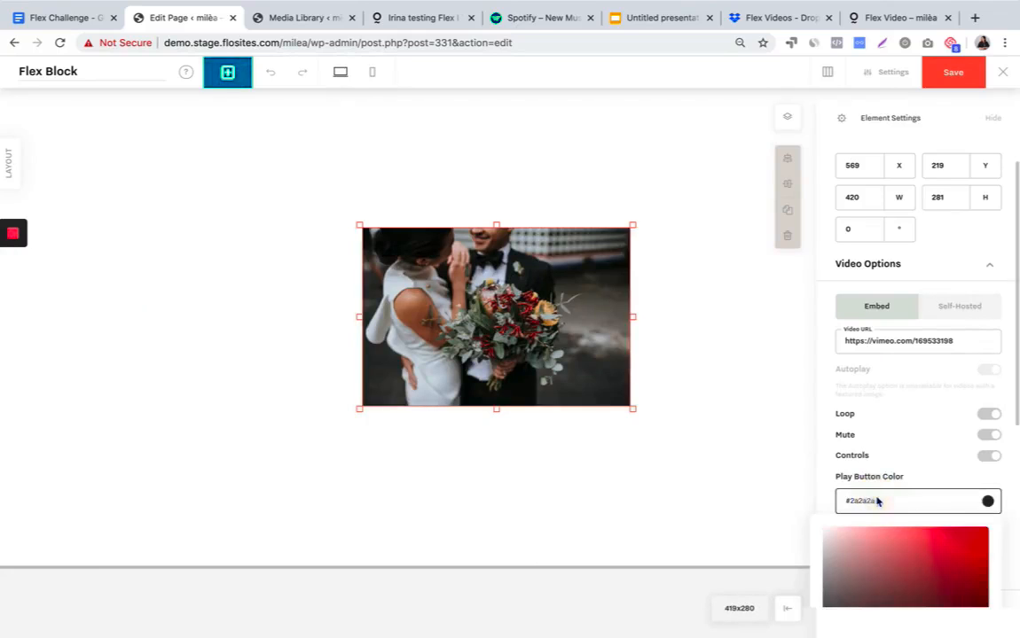
{"action": "scroll", "coordinate": [836, 530], "scroll_direction": "down", "scroll_amount": 3}
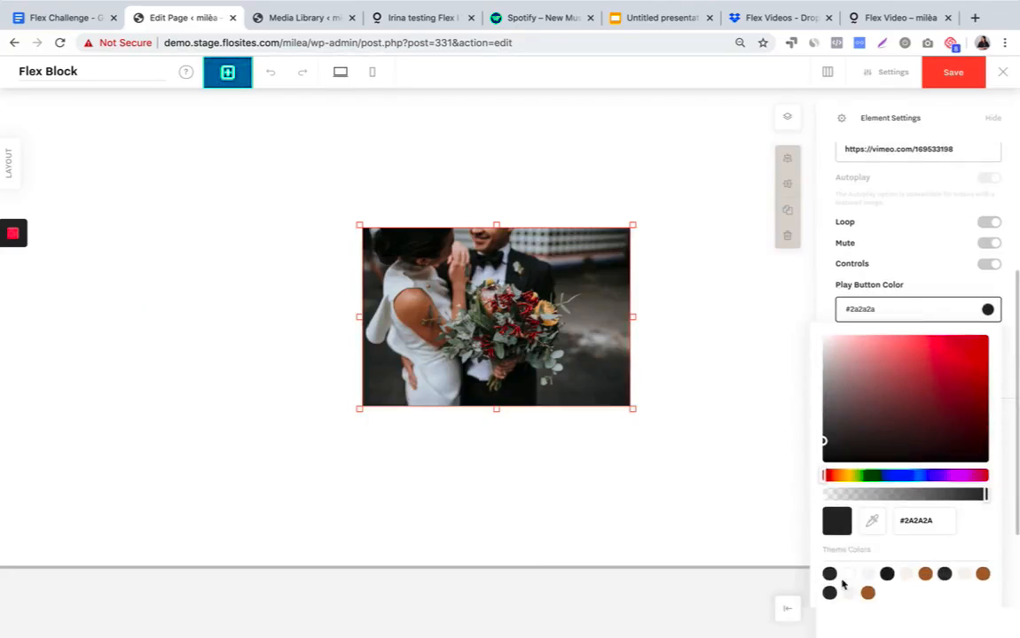
{"action": "left_click", "coordinate": [848, 576]}
{"action": "left_click", "coordinate": [591, 497]}
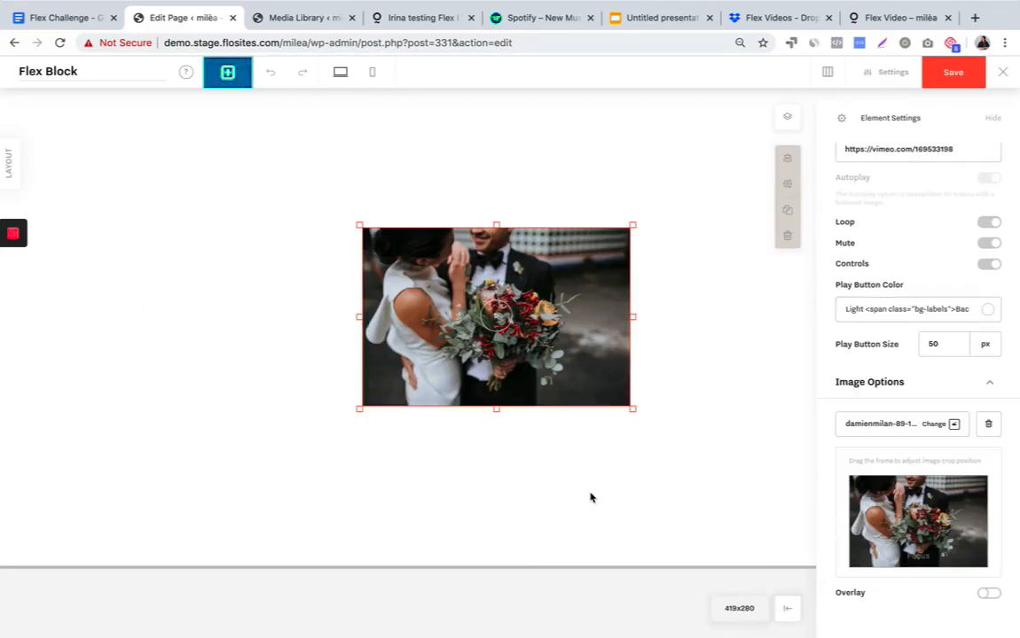
- Enlarge the video element from its corners to about 575 by 416 px
{"action": "left_click_drag", "start_coordinate": [631, 226], "coordinate": [666, 192]}
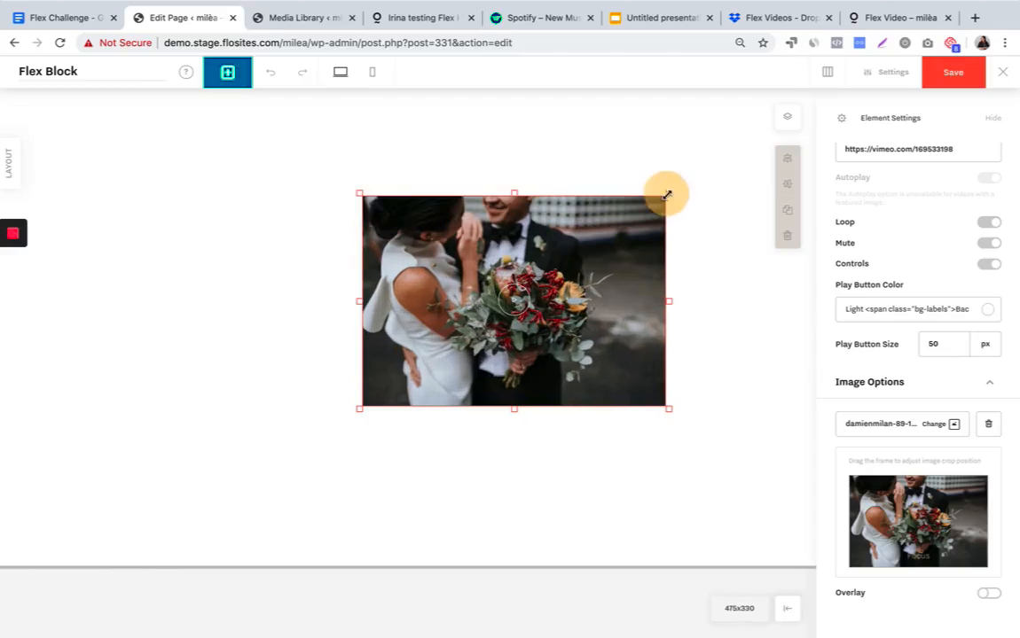
{"action": "left_click_drag", "start_coordinate": [359, 193], "coordinate": [318, 166]}
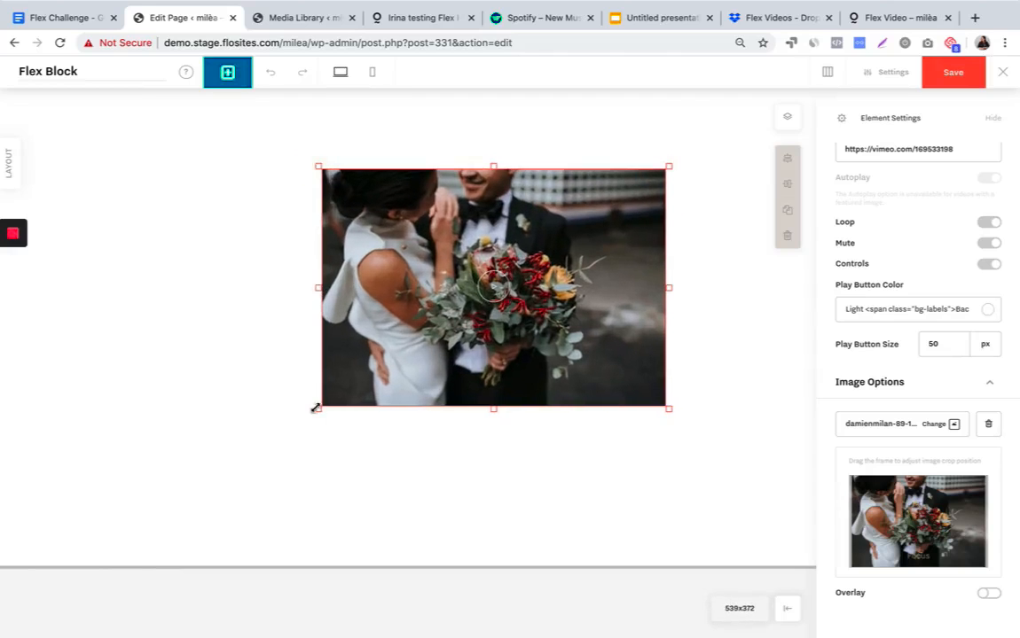
{"action": "left_click_drag", "start_coordinate": [319, 409], "coordinate": [300, 432]}
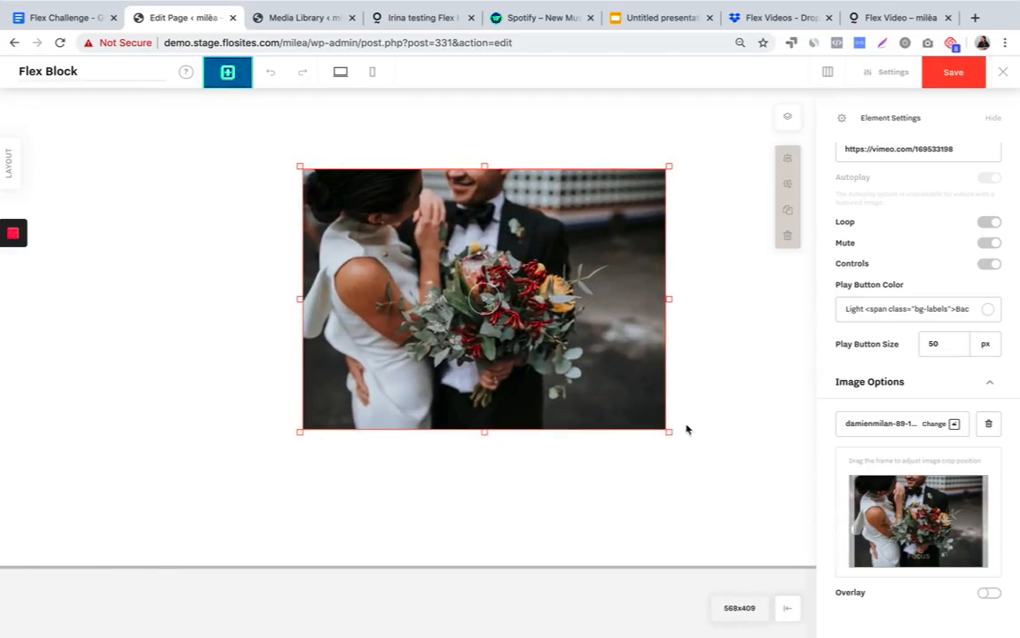
{"action": "left_click_drag", "start_coordinate": [669, 430], "coordinate": [674, 436]}
- Remove the bouquet cover image from the video element
{"action": "left_click", "coordinate": [528, 301]}
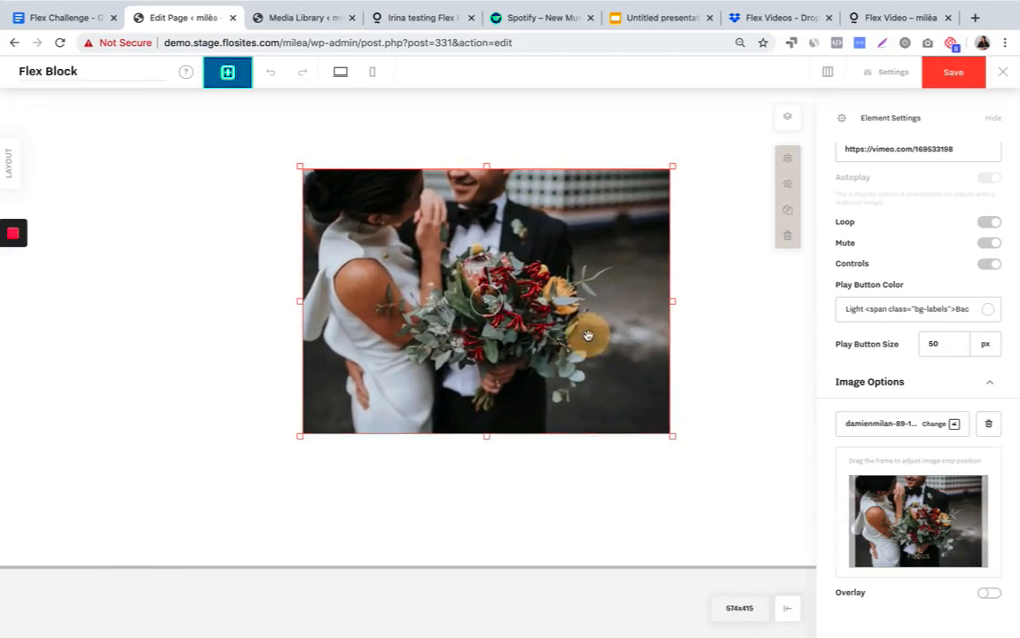
{"action": "left_click", "coordinate": [988, 425]}
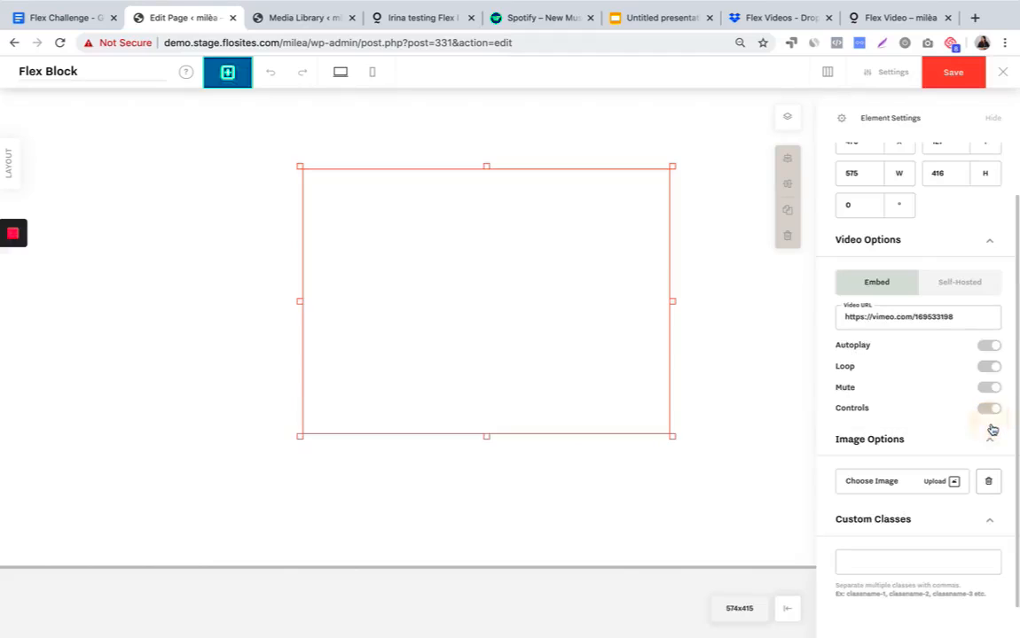
- Add a shape over the video and stretch it to about 593 by 328 px so it covers the footage
{"action": "left_click", "coordinate": [746, 378]}
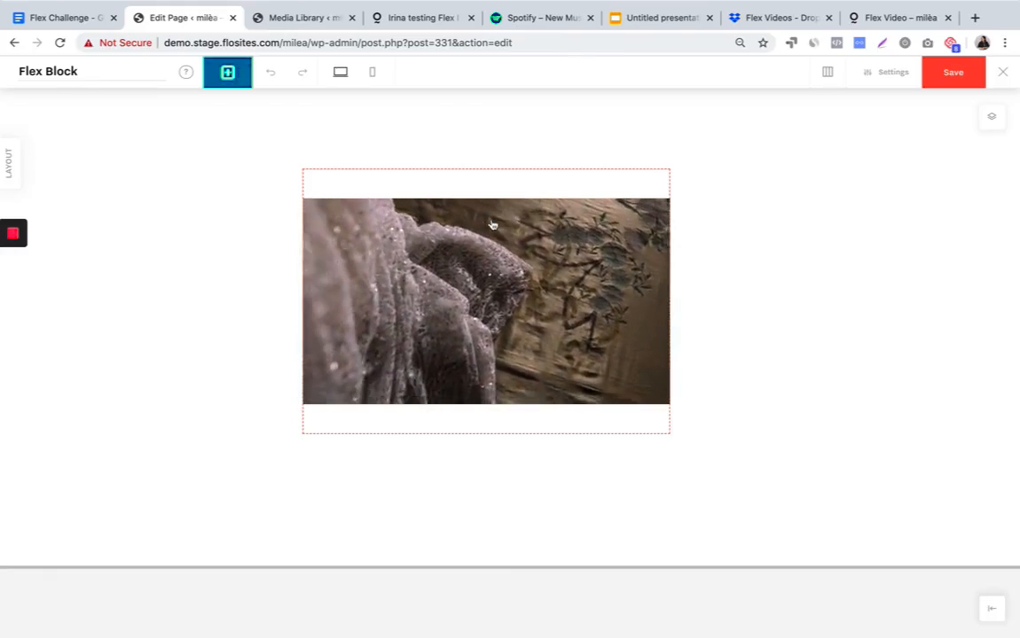
{"action": "left_click", "coordinate": [229, 80]}
{"action": "left_click", "coordinate": [197, 201]}
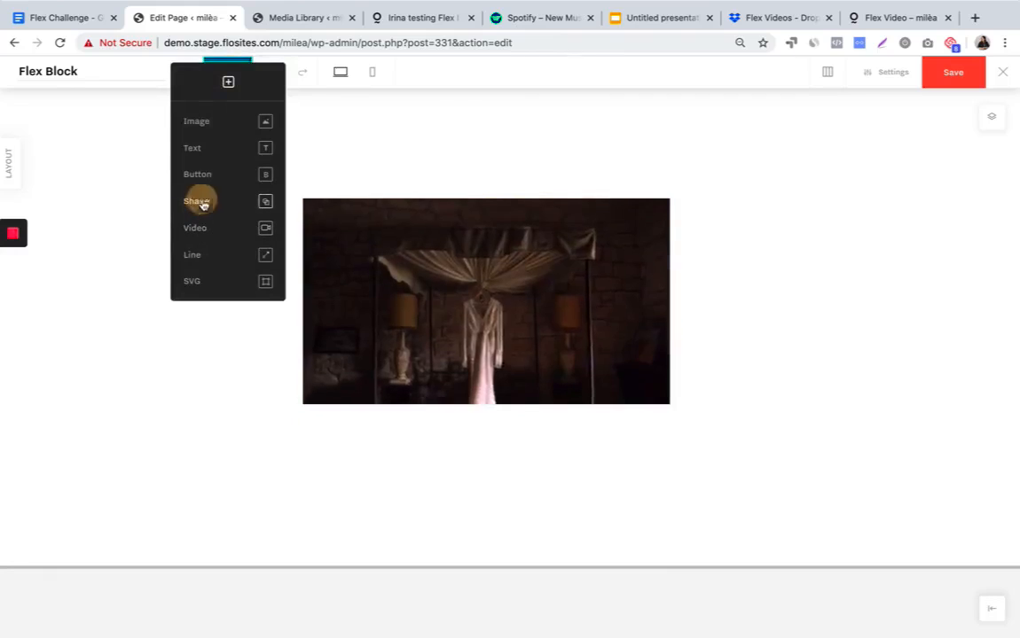
{"action": "left_click_drag", "start_coordinate": [565, 272], "coordinate": [663, 215]}
{"action": "left_click_drag", "start_coordinate": [549, 216], "coordinate": [543, 197]}
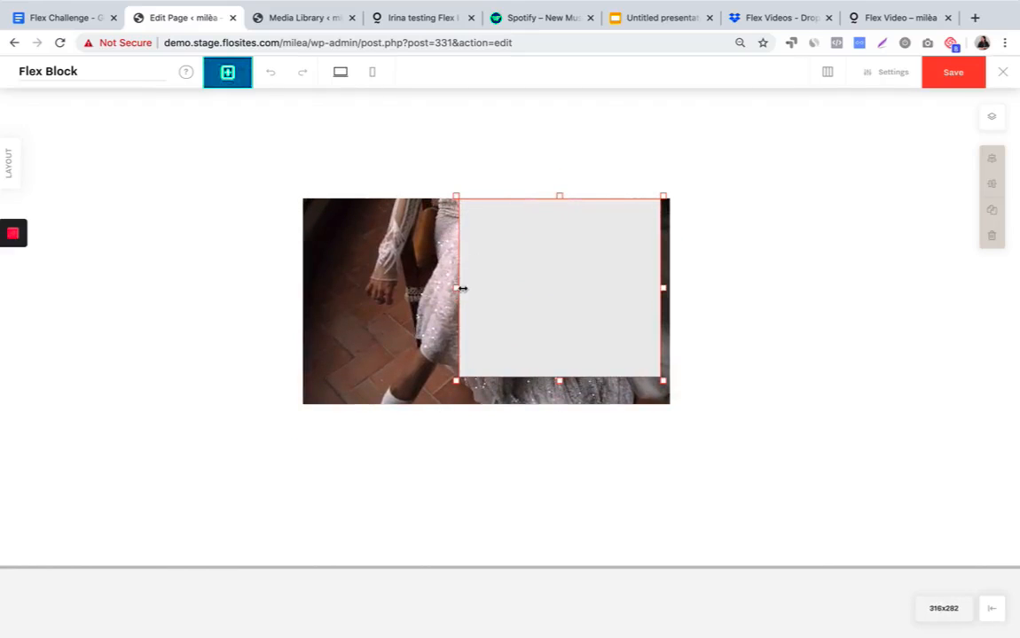
{"action": "left_click_drag", "start_coordinate": [462, 288], "coordinate": [295, 292]}
{"action": "left_click_drag", "start_coordinate": [479, 381], "coordinate": [479, 406]}
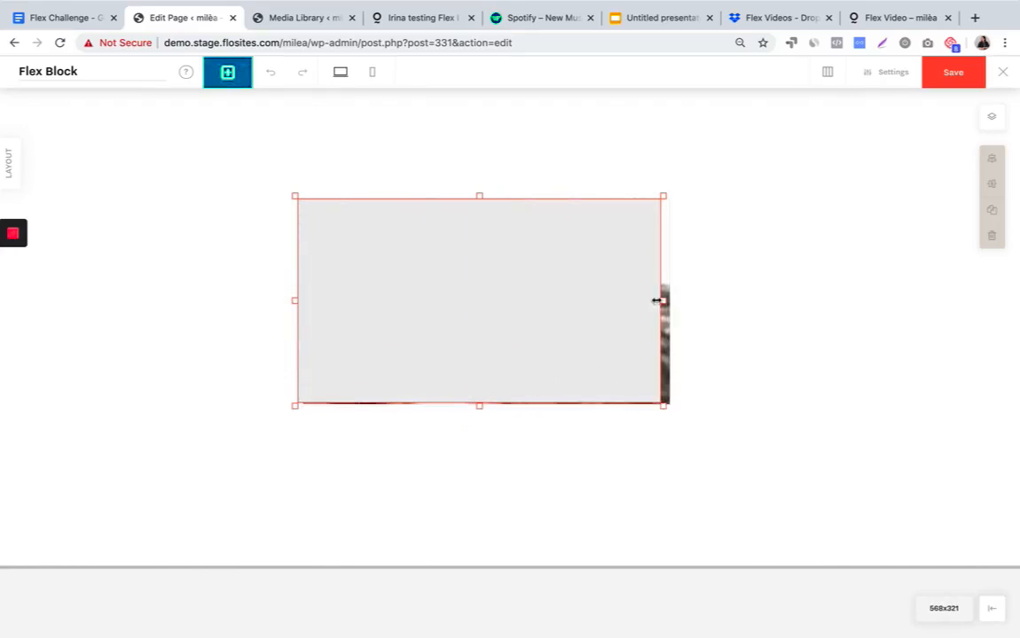
{"action": "left_click_drag", "start_coordinate": [671, 300], "coordinate": [679, 301]}
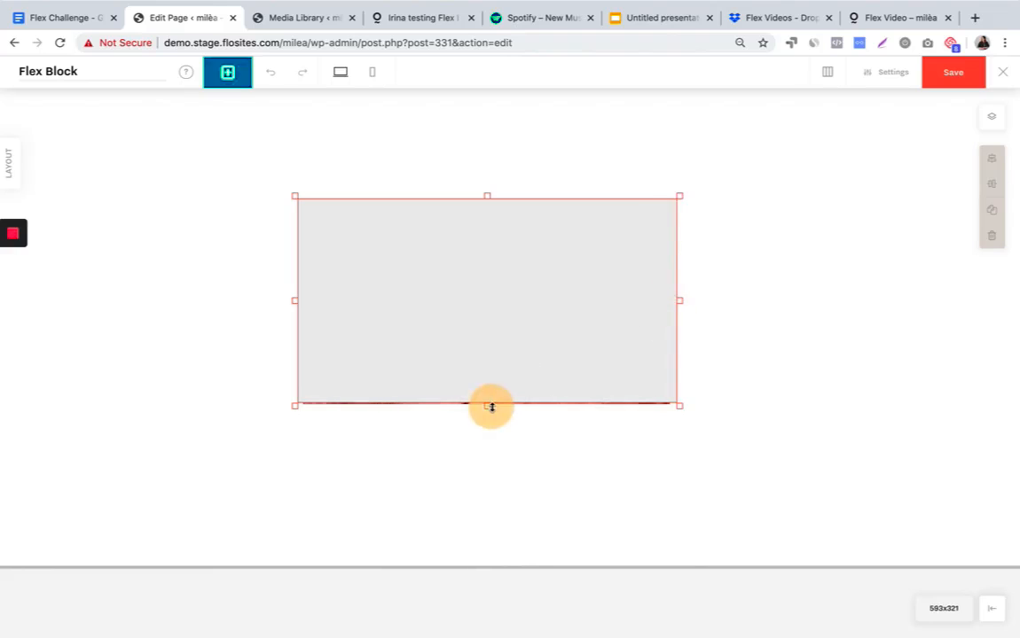
- Set the shape's background to the dark theme colour #333333 at 0.49 opacity
{"action": "left_click", "coordinate": [508, 291]}
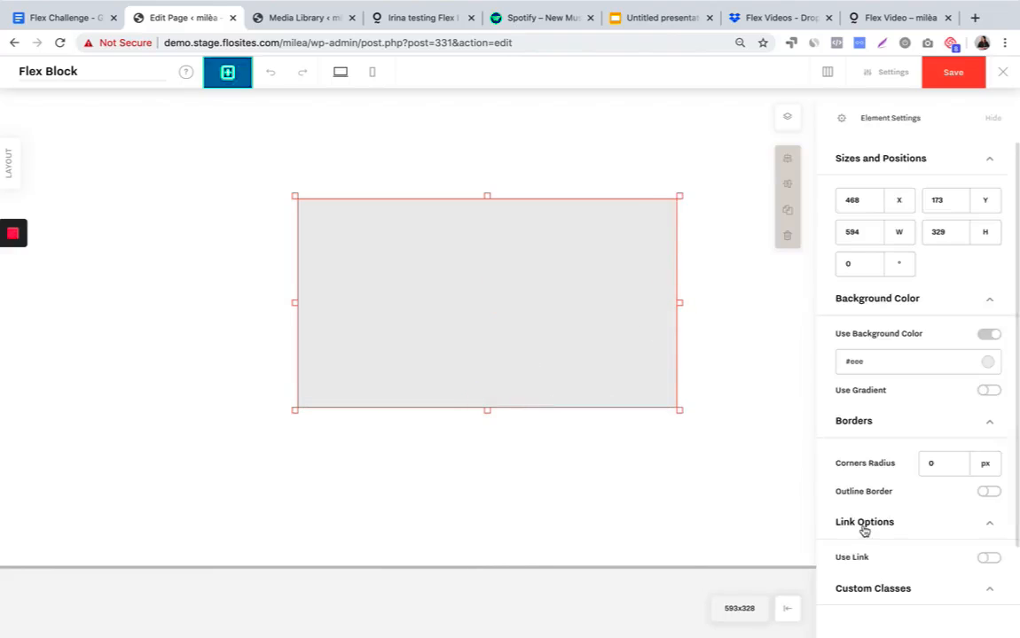
{"action": "scroll", "coordinate": [838, 528], "scroll_direction": "down", "scroll_amount": 3}
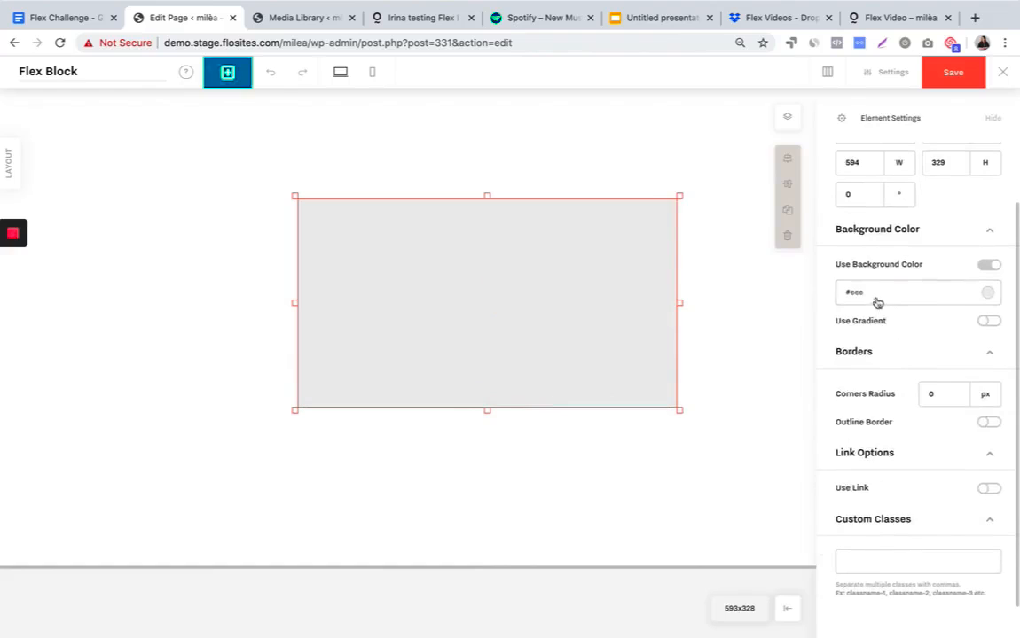
{"action": "left_click", "coordinate": [877, 293]}
{"action": "left_click", "coordinate": [829, 557]}
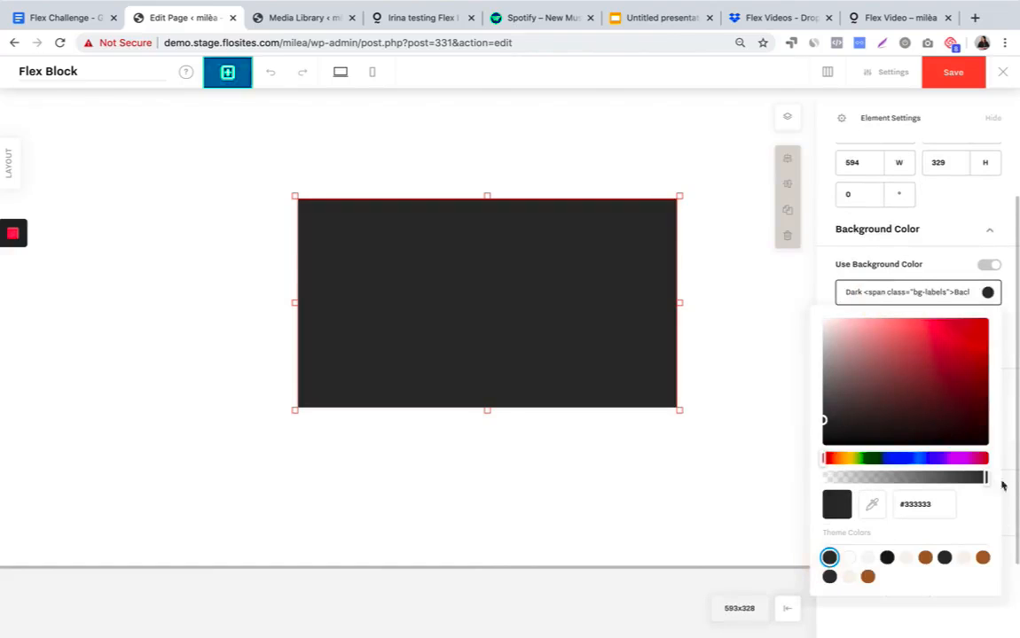
{"action": "left_click_drag", "start_coordinate": [986, 479], "coordinate": [902, 477]}
{"action": "left_click", "coordinate": [749, 352]}
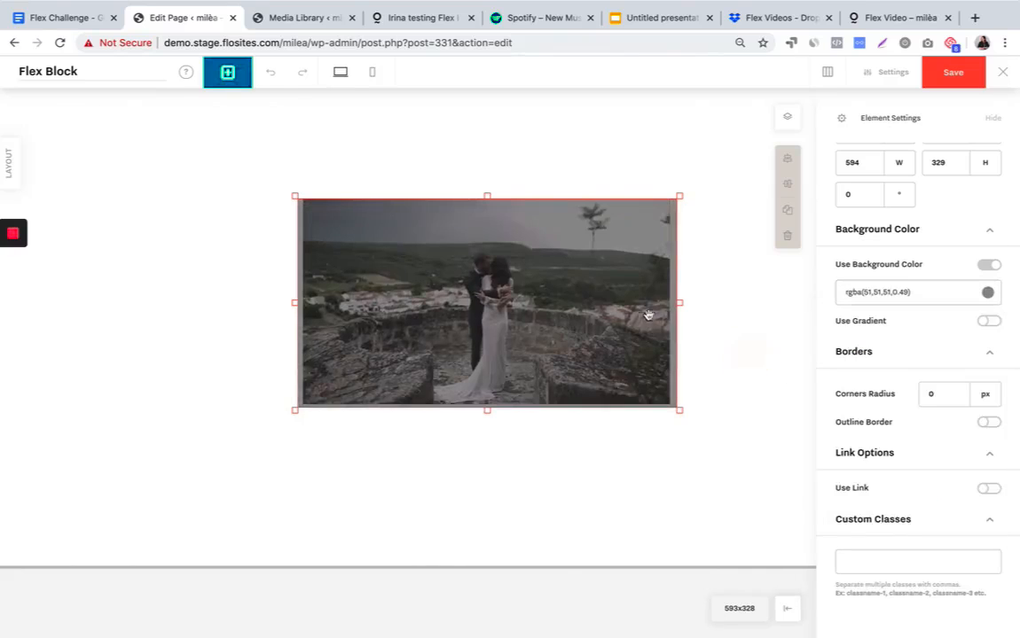
- Trim the shape to 578 by 324 px so its edges match the video picture
{"action": "left_click_drag", "start_coordinate": [679, 303], "coordinate": [672, 303]}
{"action": "left_click_drag", "start_coordinate": [483, 409], "coordinate": [484, 406]}
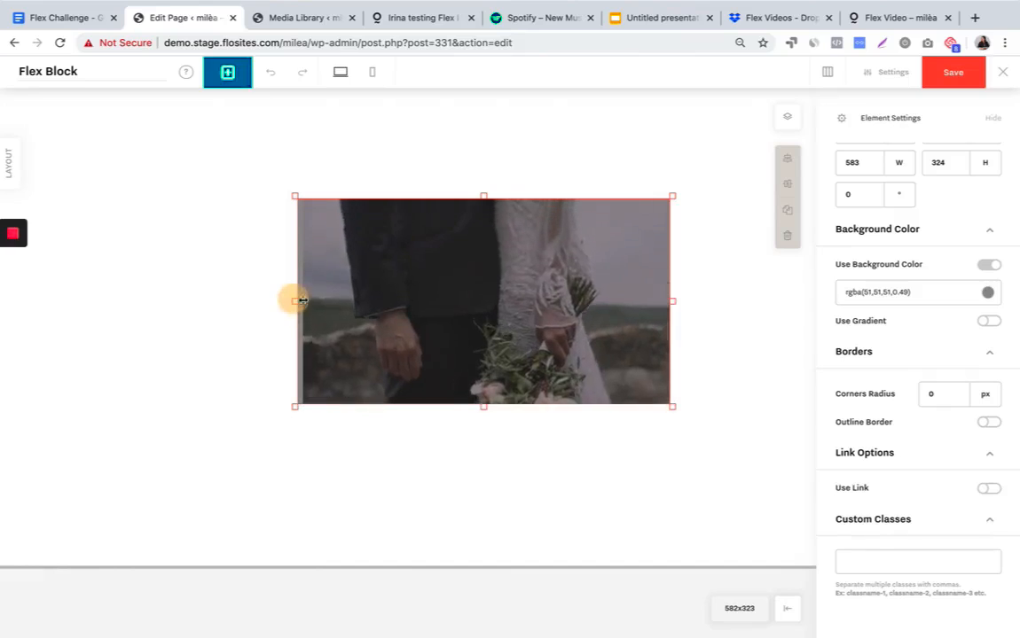
{"action": "left_click_drag", "start_coordinate": [297, 301], "coordinate": [297, 301]}
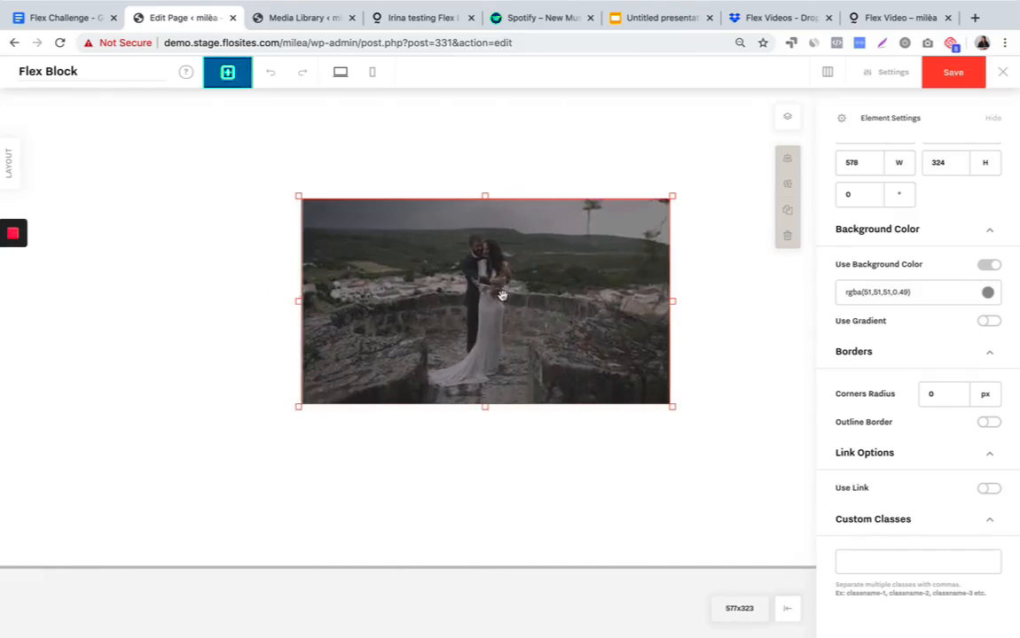
- Add a text element over the video and replace its default content with "Hey There!"
{"action": "left_click", "coordinate": [227, 71]}
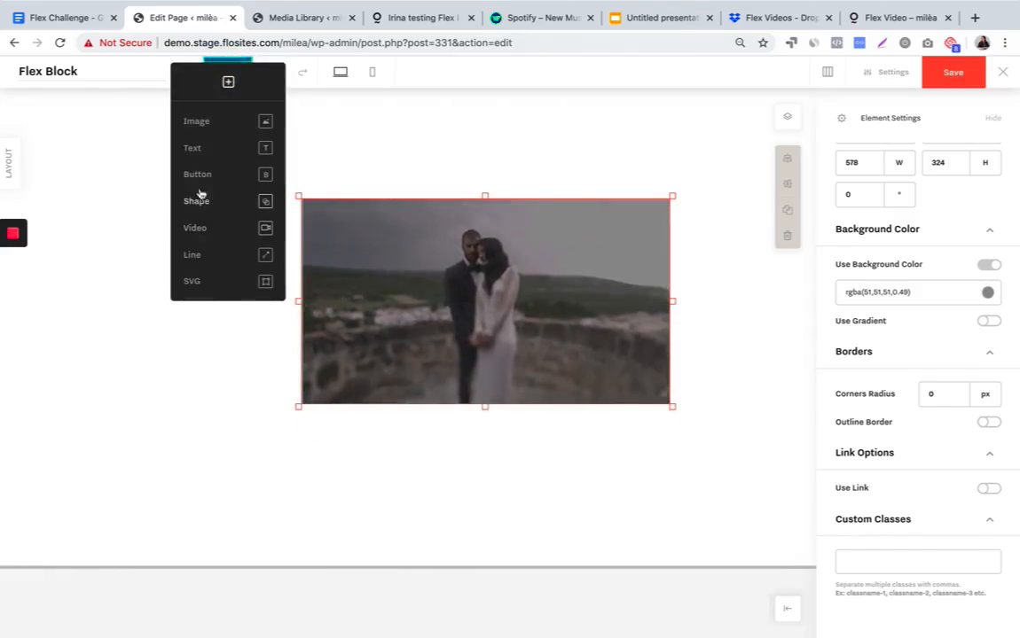
{"action": "left_click", "coordinate": [193, 148]}
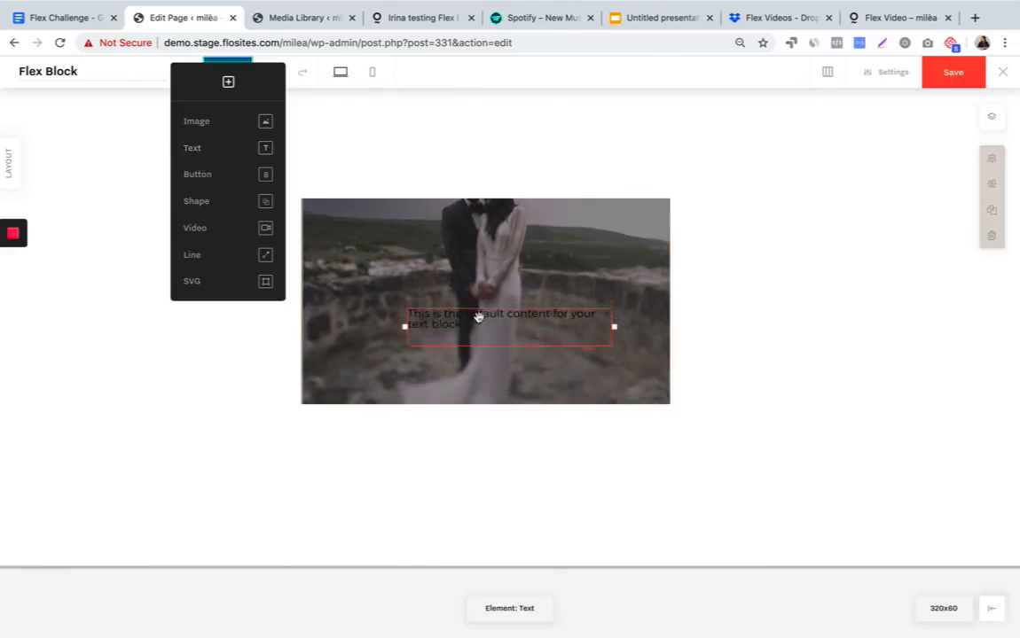
{"action": "double_click", "coordinate": [477, 320]}
{"action": "key", "text": "BackSpace"}
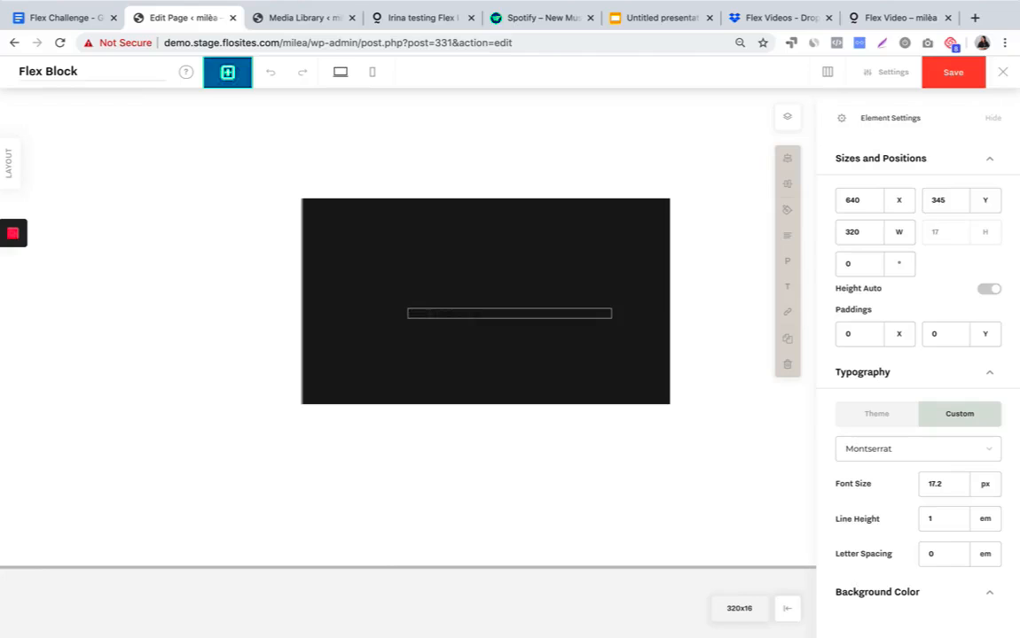
- Apply the Title Large theme typography to the "Hey There!" text and colour it white
{"action": "left_click", "coordinate": [873, 414]}
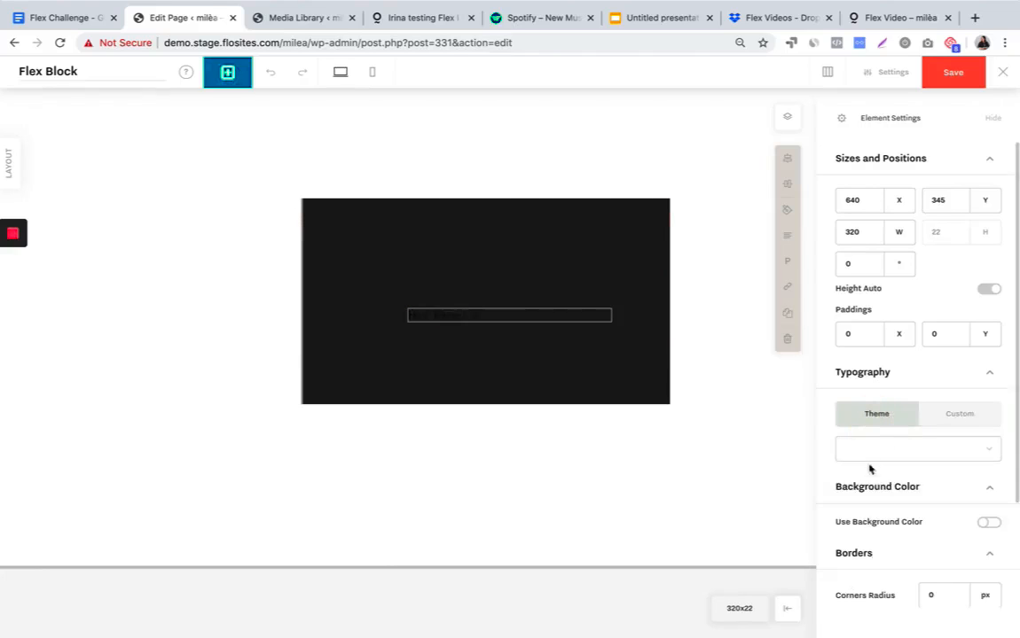
{"action": "left_click", "coordinate": [870, 449]}
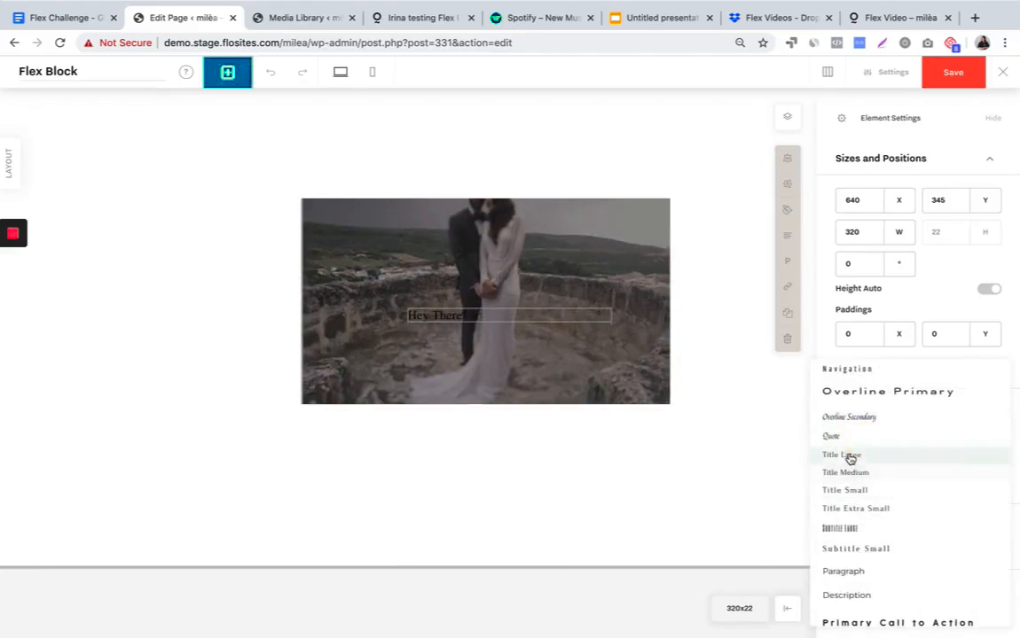
{"action": "left_click", "coordinate": [849, 456]}
{"action": "left_click", "coordinate": [788, 212]}
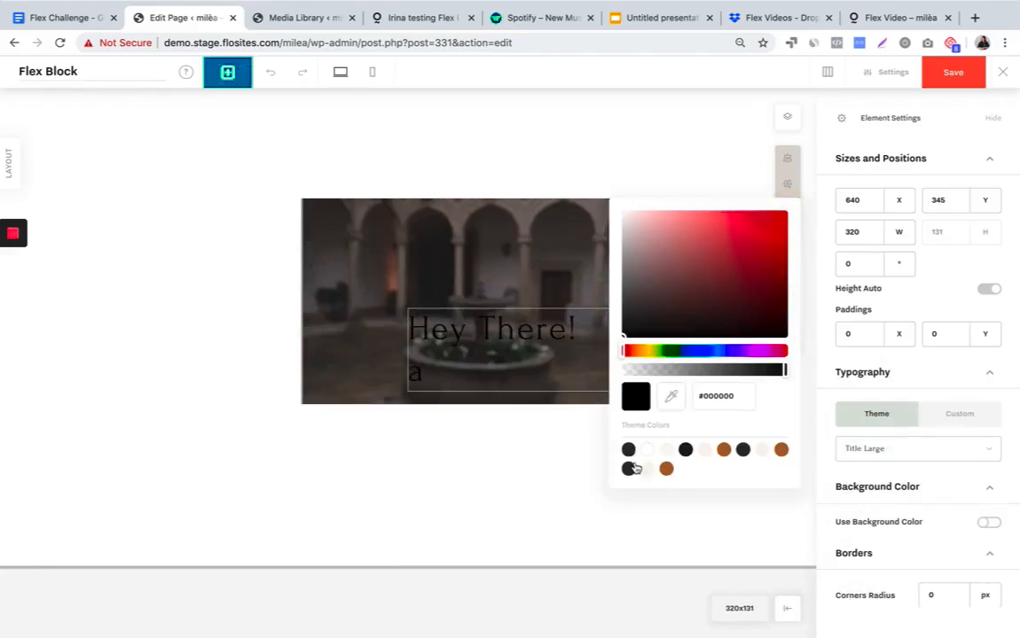
{"action": "left_click", "coordinate": [647, 450]}
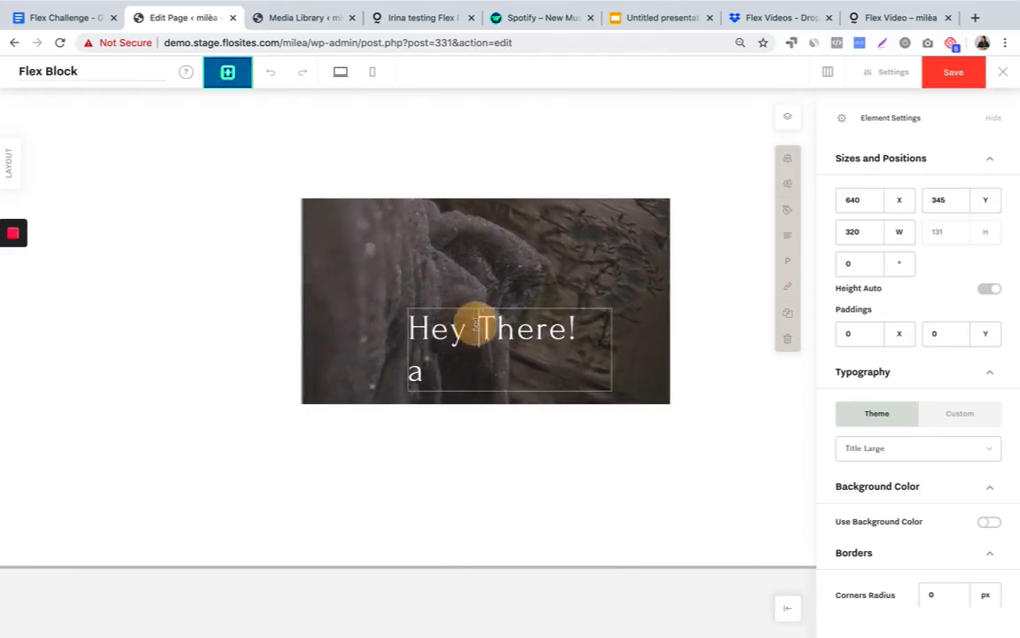
- Move the "Hey There!" text to the middle of the video and widen it to the video's full width, about 575 px
{"action": "left_click", "coordinate": [446, 423]}
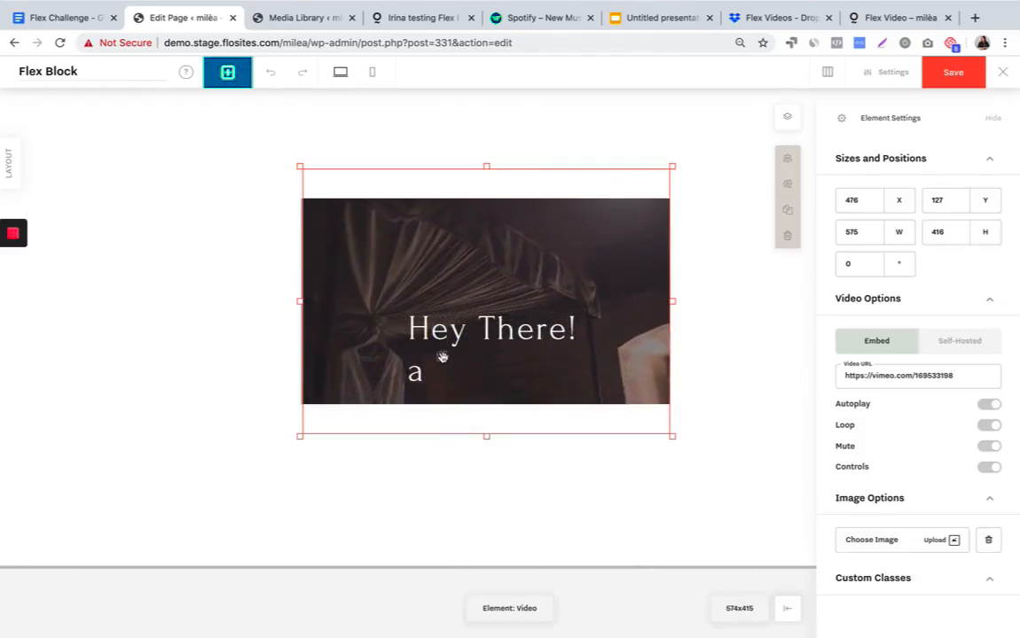
{"action": "left_click", "coordinate": [443, 357]}
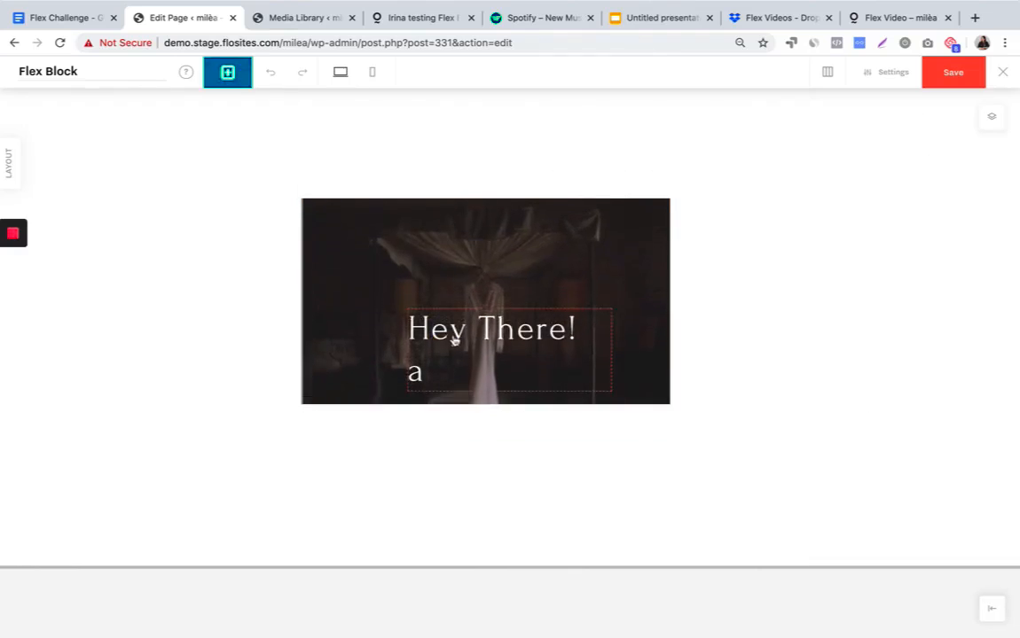
{"action": "left_click", "coordinate": [452, 332]}
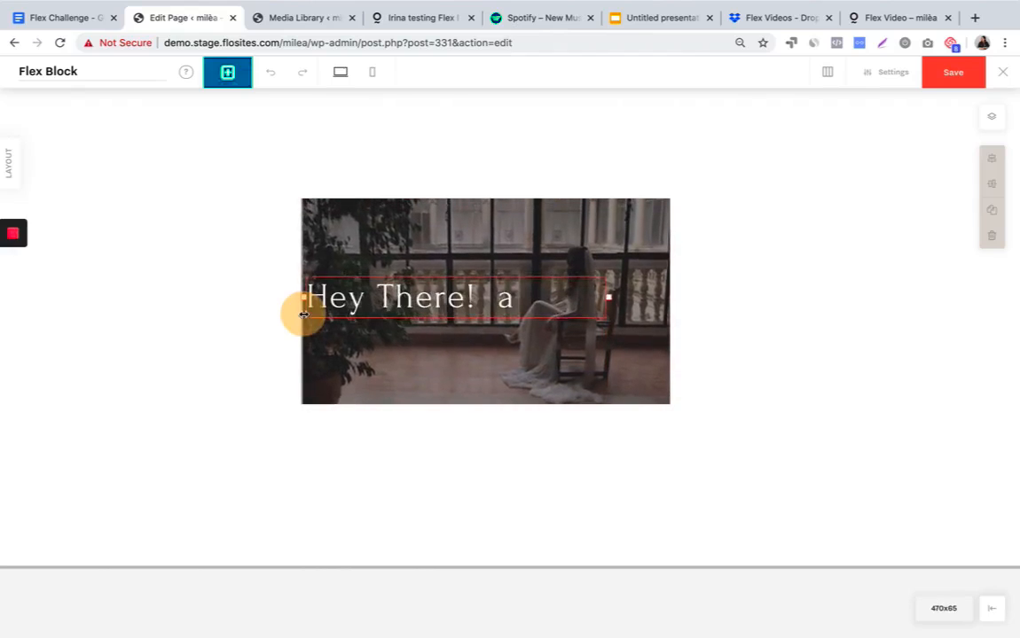
{"action": "left_click_drag", "start_coordinate": [303, 314], "coordinate": [298, 311]}
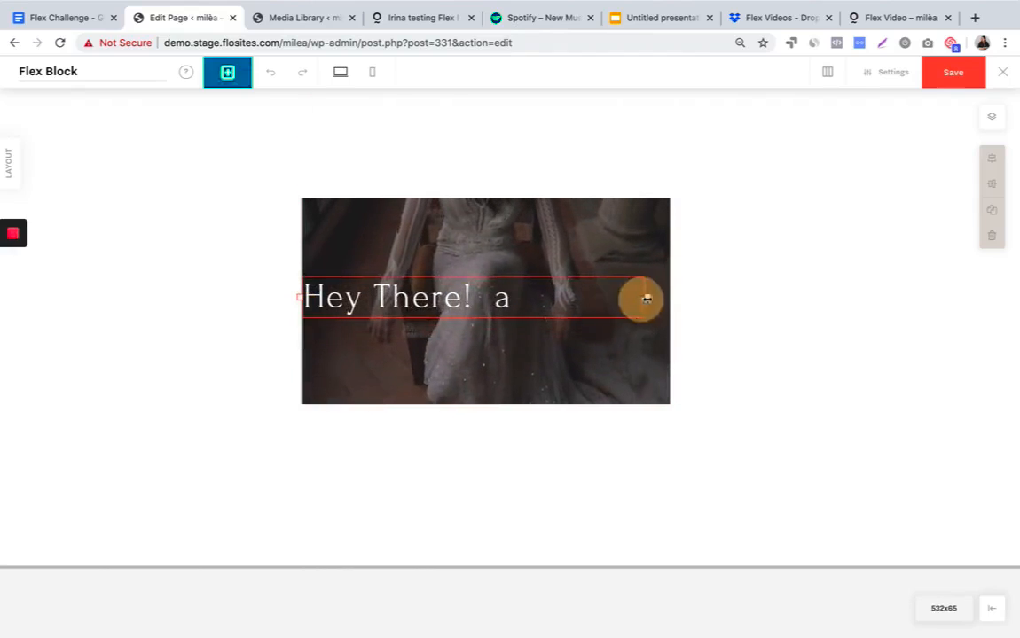
{"action": "left_click_drag", "start_coordinate": [671, 298], "coordinate": [670, 297]}
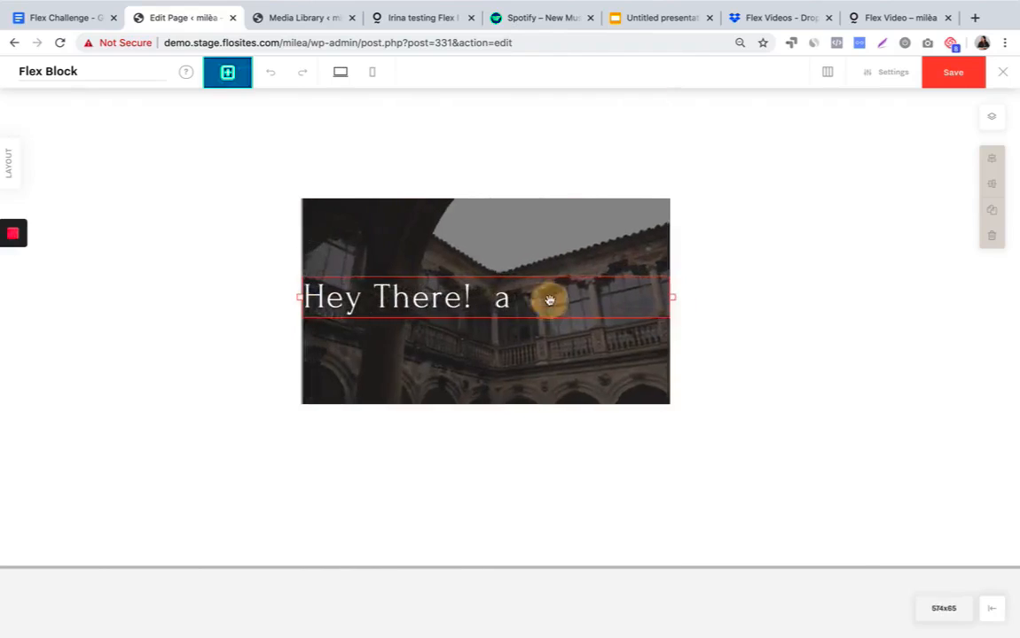
- Remove the stray "a" from the heading and centre-align the "Hey There!" text
{"action": "double_click", "coordinate": [550, 300]}
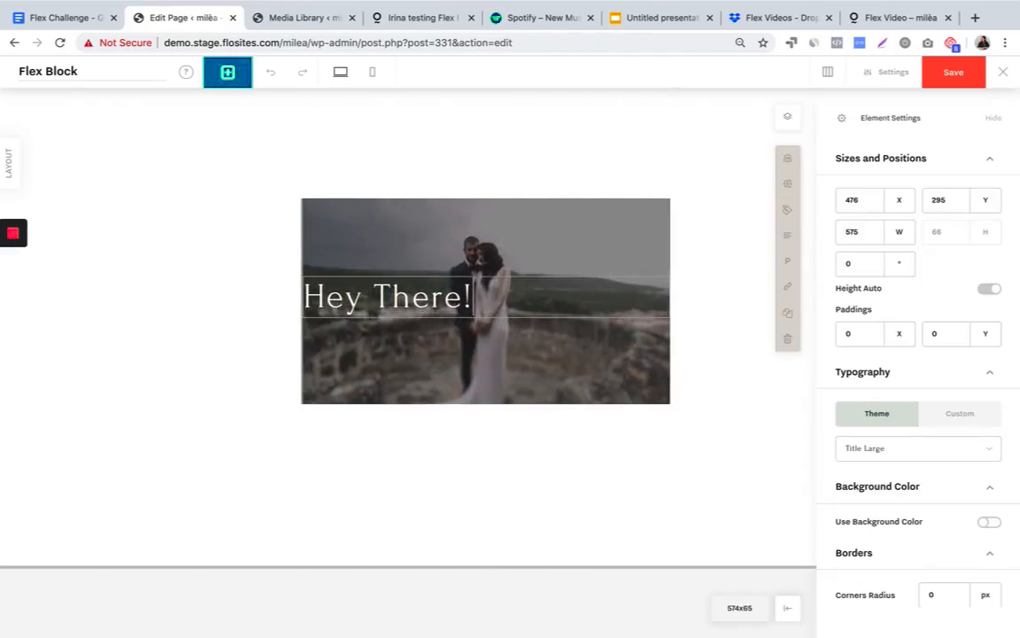
{"action": "mouse_move", "coordinate": [787, 235]}
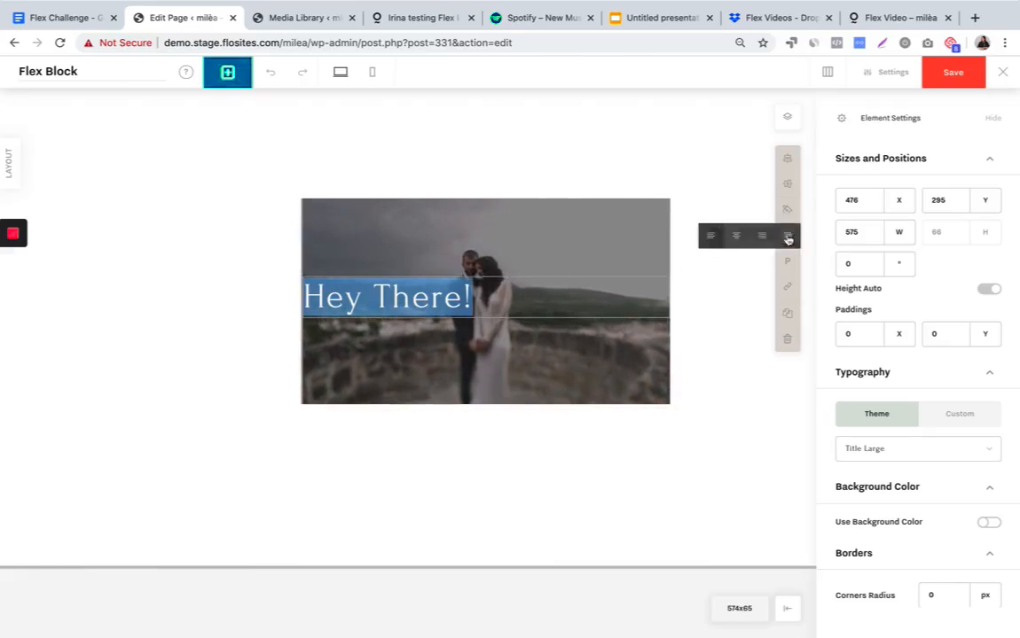
{"action": "left_click", "coordinate": [736, 235]}
{"action": "left_click", "coordinate": [671, 468]}
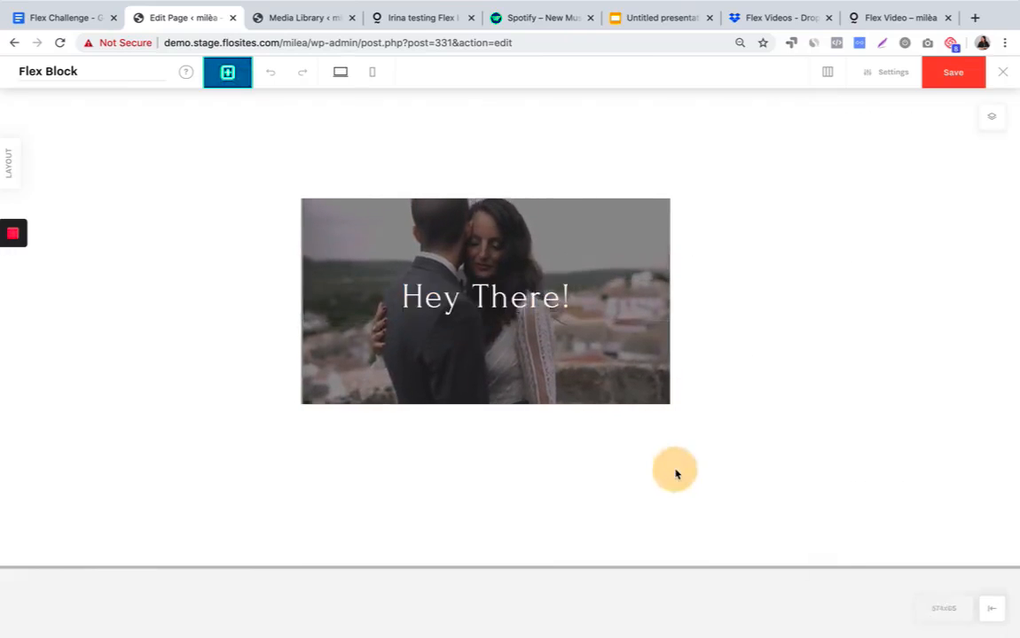
- Move the "Hey There!" layer below the video in the layer order and return it to the top
{"action": "left_click", "coordinate": [531, 305]}
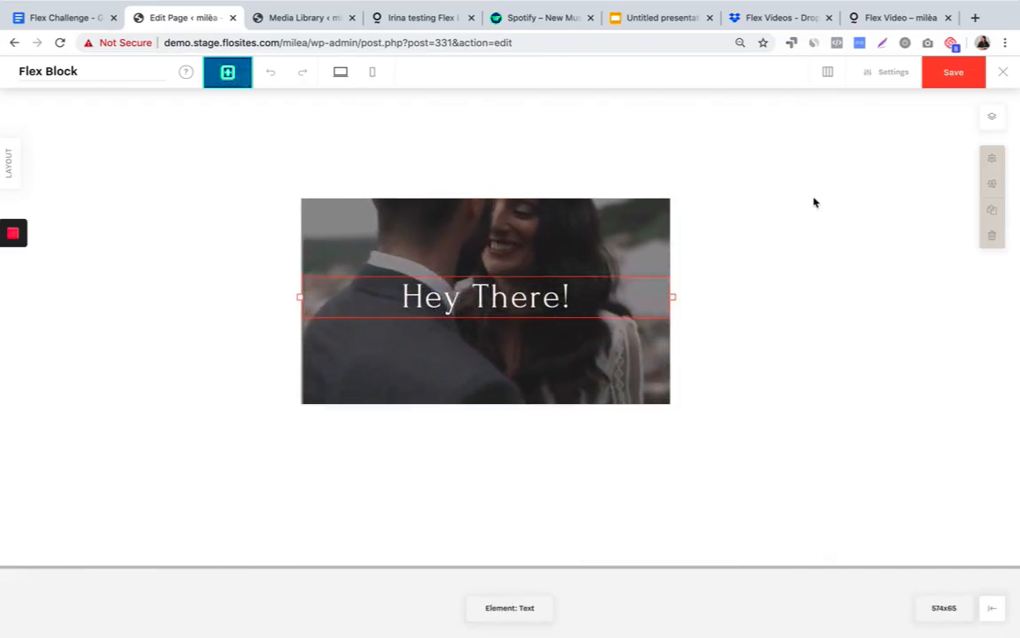
{"action": "left_click", "coordinate": [991, 119]}
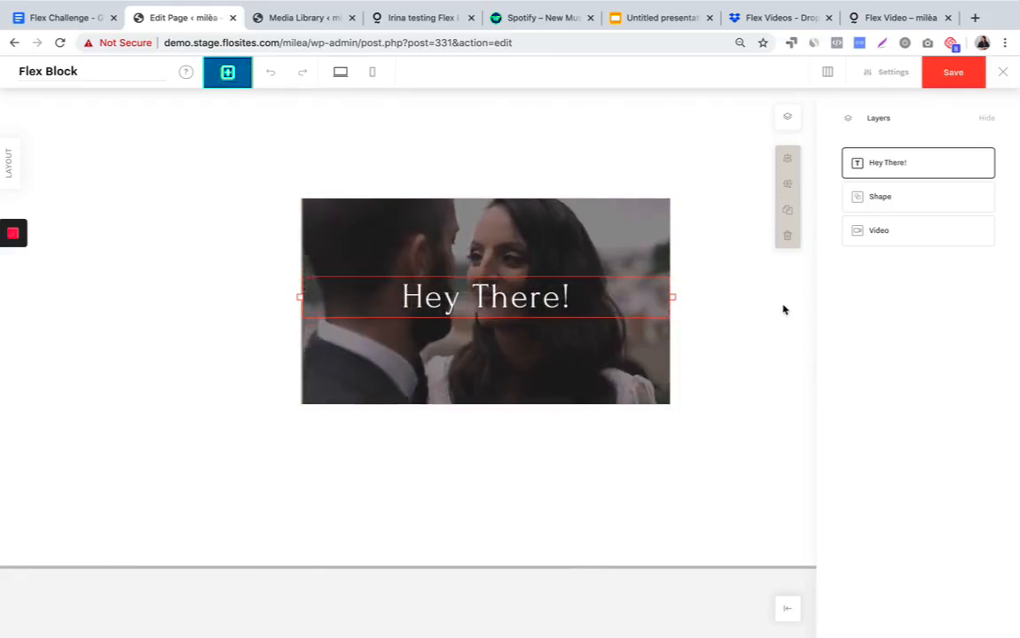
{"action": "left_click_drag", "start_coordinate": [890, 162], "coordinate": [889, 249]}
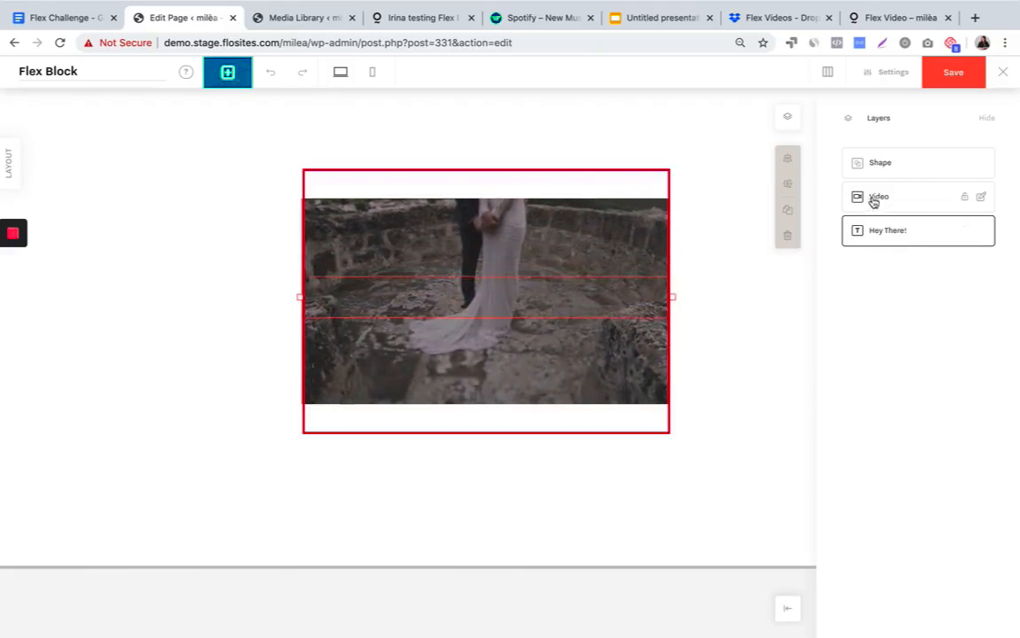
{"action": "left_click_drag", "start_coordinate": [900, 233], "coordinate": [893, 163]}
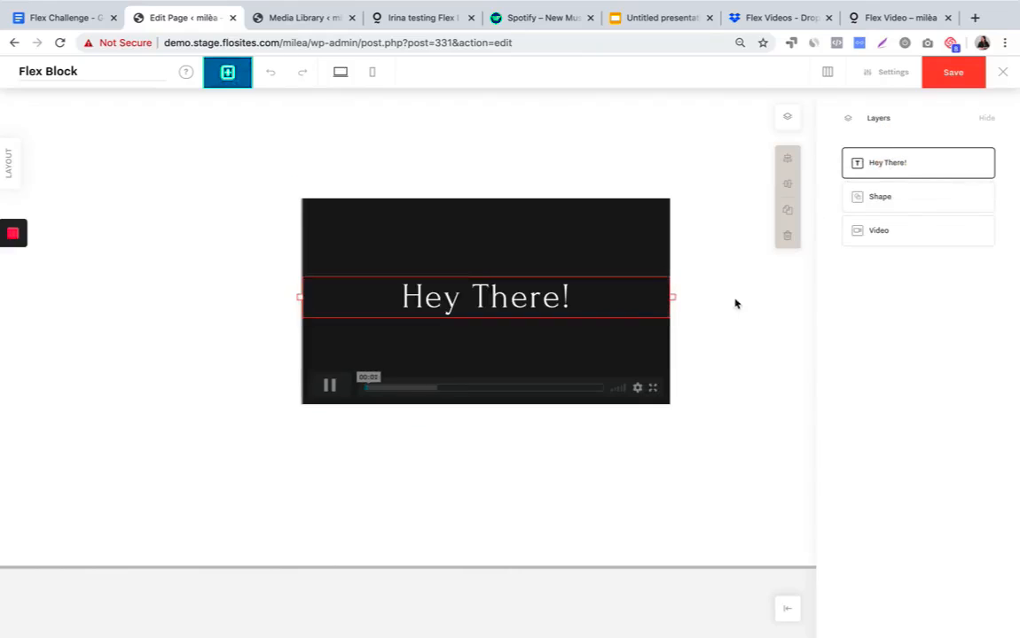
- Delete the dark shape and the "Hey There!" text from over the video
{"action": "left_click", "coordinate": [730, 305]}
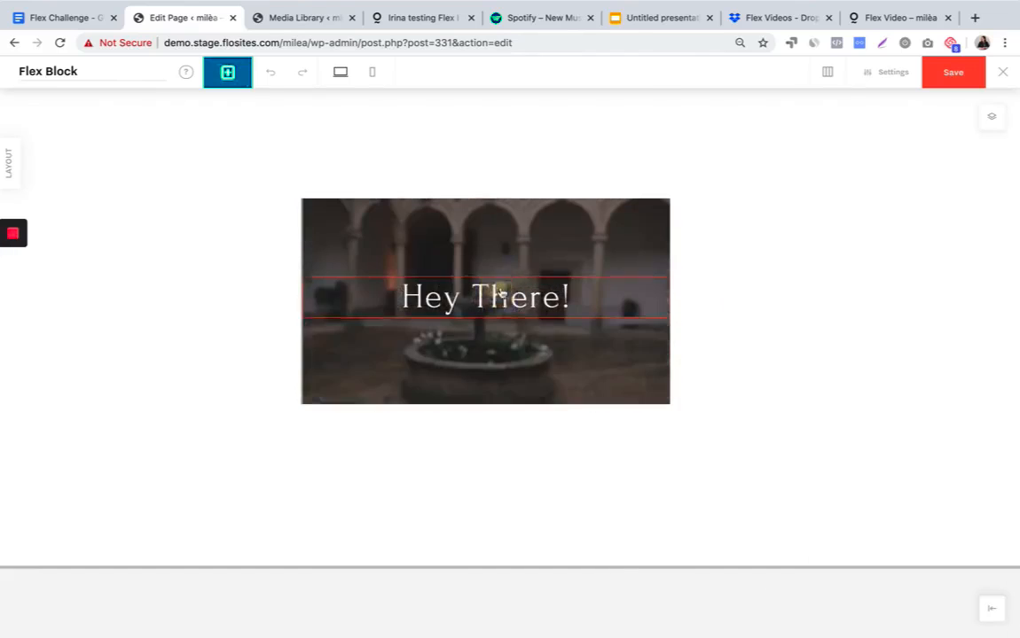
{"action": "left_click", "coordinate": [502, 244]}
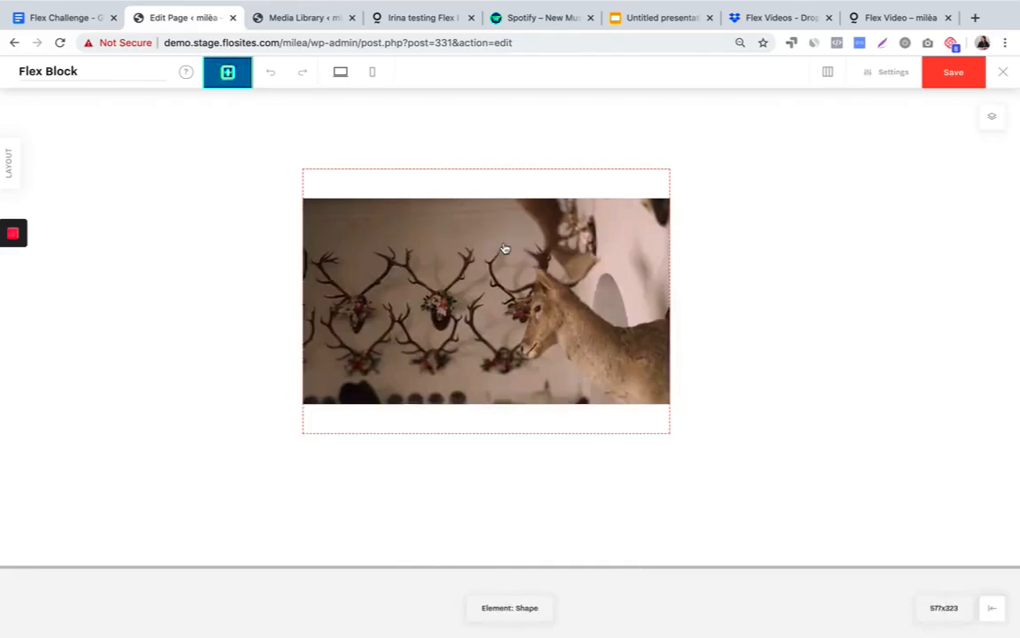
- Stretch the video to fill the whole block, about 1603 by 790 px
{"action": "left_click", "coordinate": [505, 245]}
{"action": "left_click_drag", "start_coordinate": [671, 303], "coordinate": [1015, 303]}
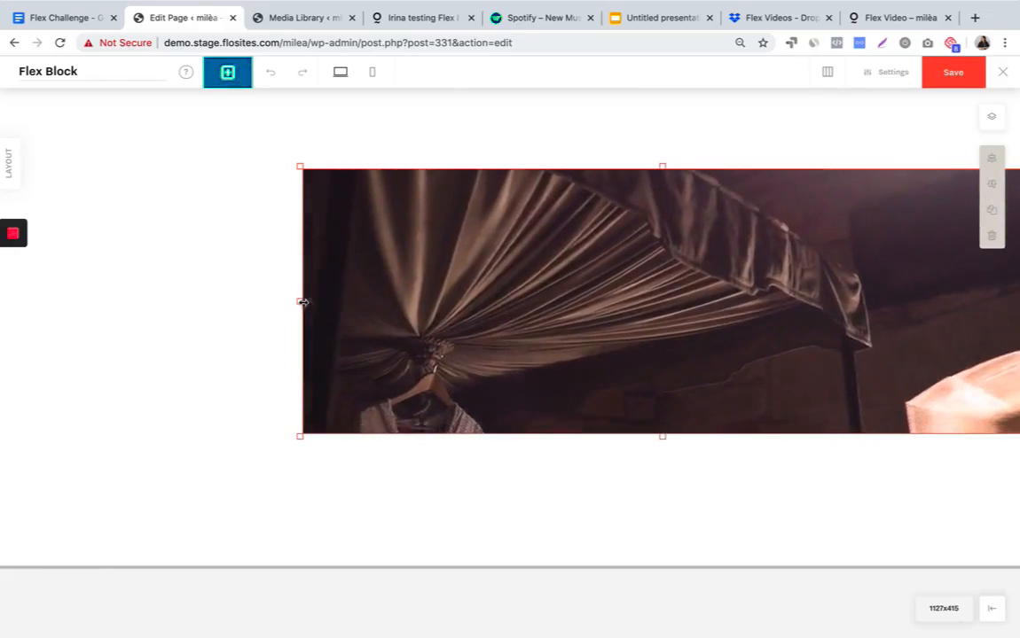
{"action": "left_click_drag", "start_coordinate": [303, 302], "coordinate": [3, 302]}
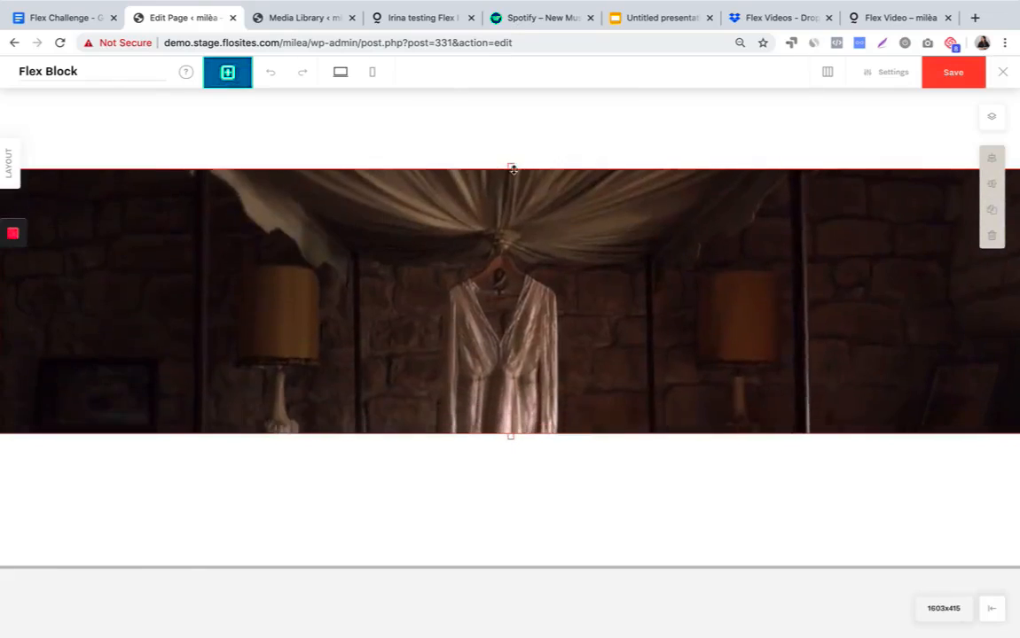
{"action": "left_click_drag", "start_coordinate": [512, 169], "coordinate": [510, 88]}
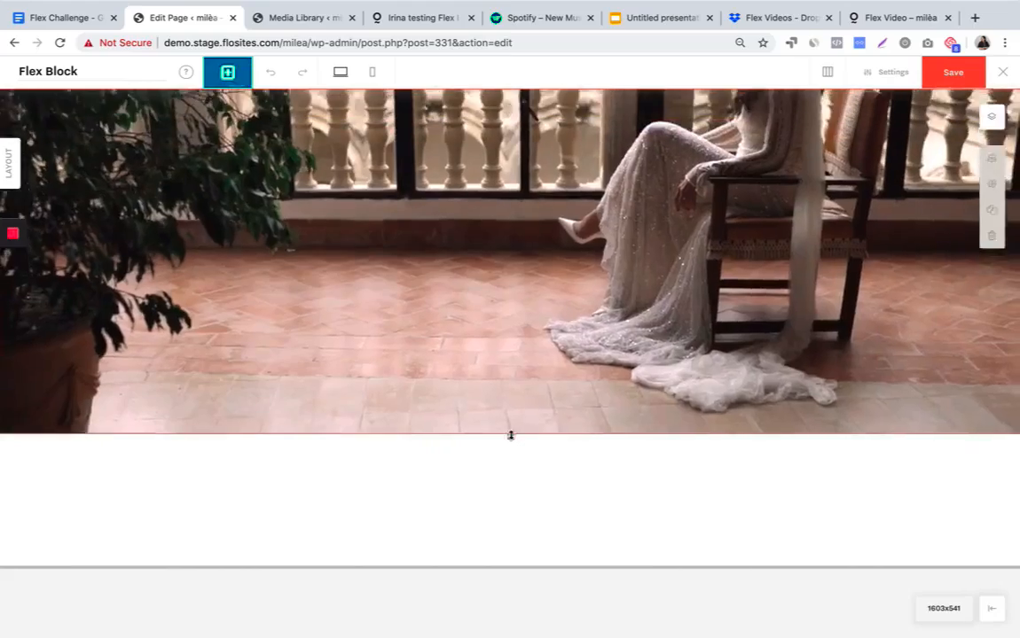
{"action": "left_click_drag", "start_coordinate": [510, 433], "coordinate": [511, 572]}
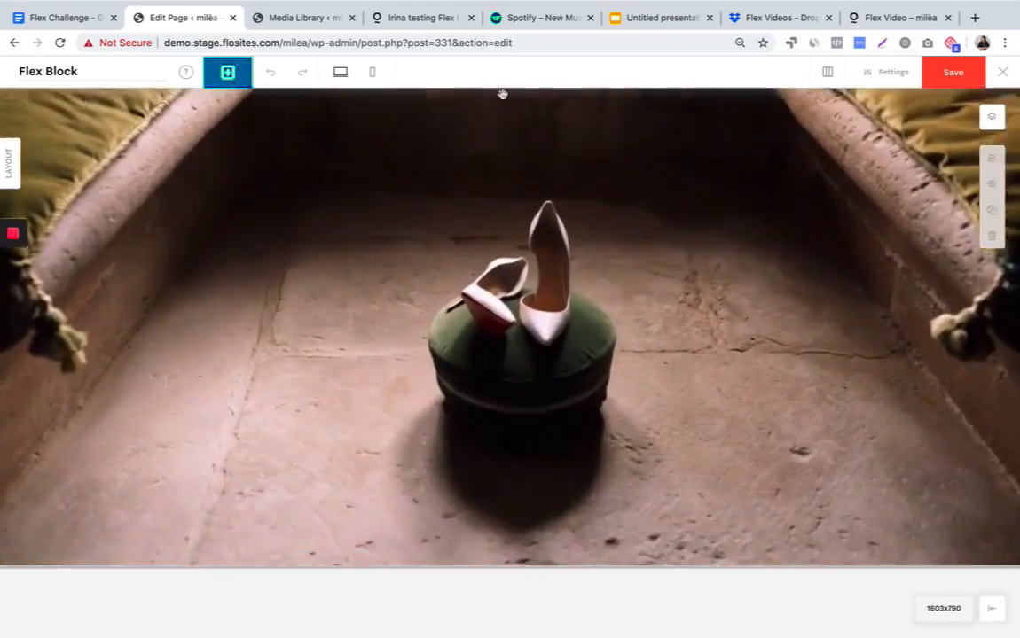
{"action": "left_click_drag", "start_coordinate": [509, 89], "coordinate": [508, 68]}
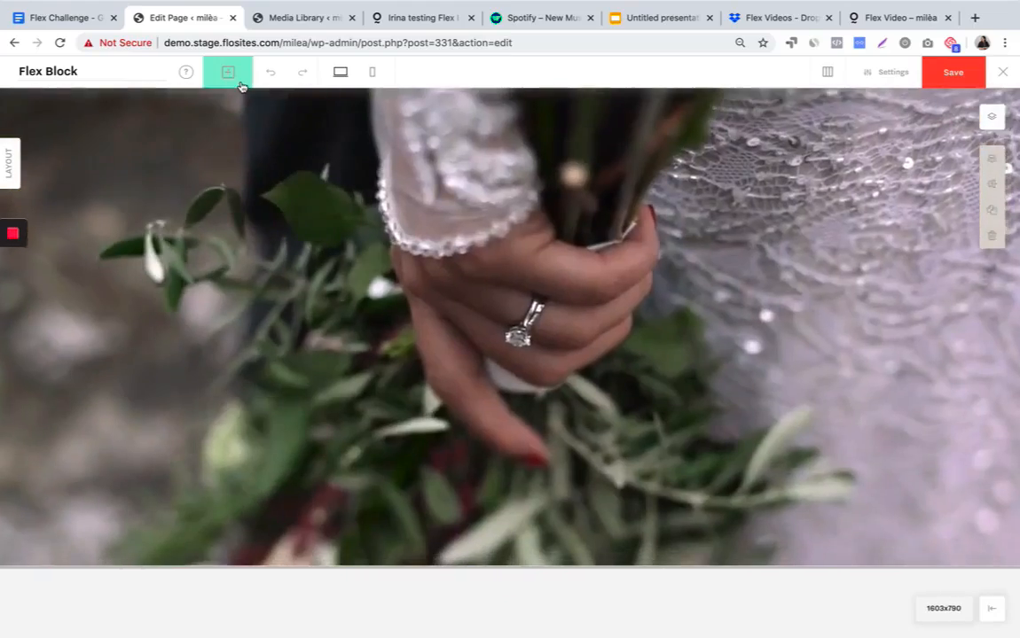
- Add an image element over the video and fill it with Book-Us-Today.png from the media library
{"action": "left_click", "coordinate": [240, 84]}
{"action": "left_click", "coordinate": [198, 120]}
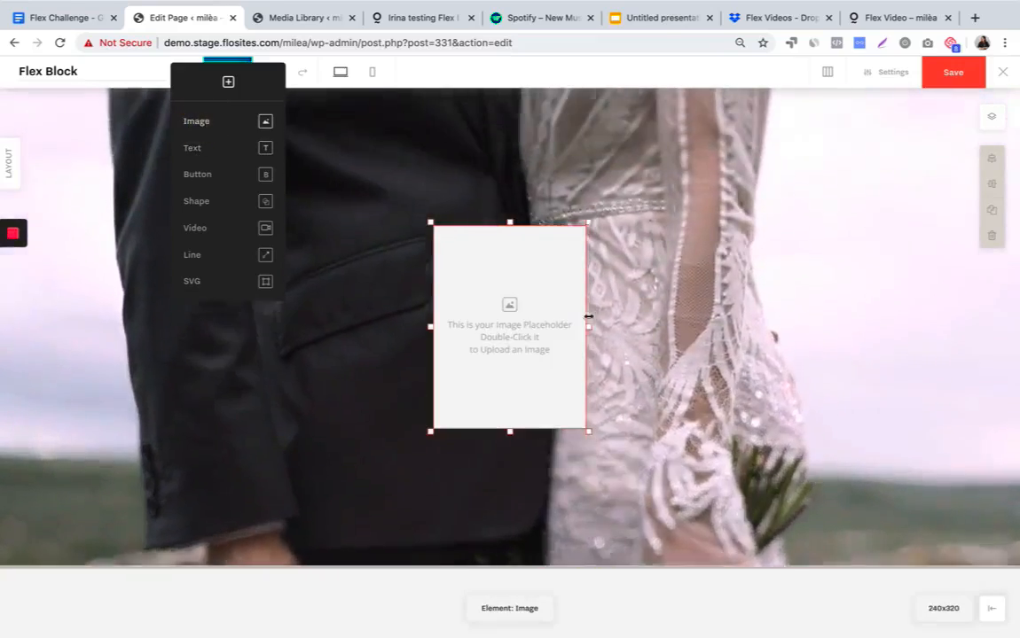
{"action": "left_click", "coordinate": [519, 317]}
{"action": "left_click", "coordinate": [903, 355]}
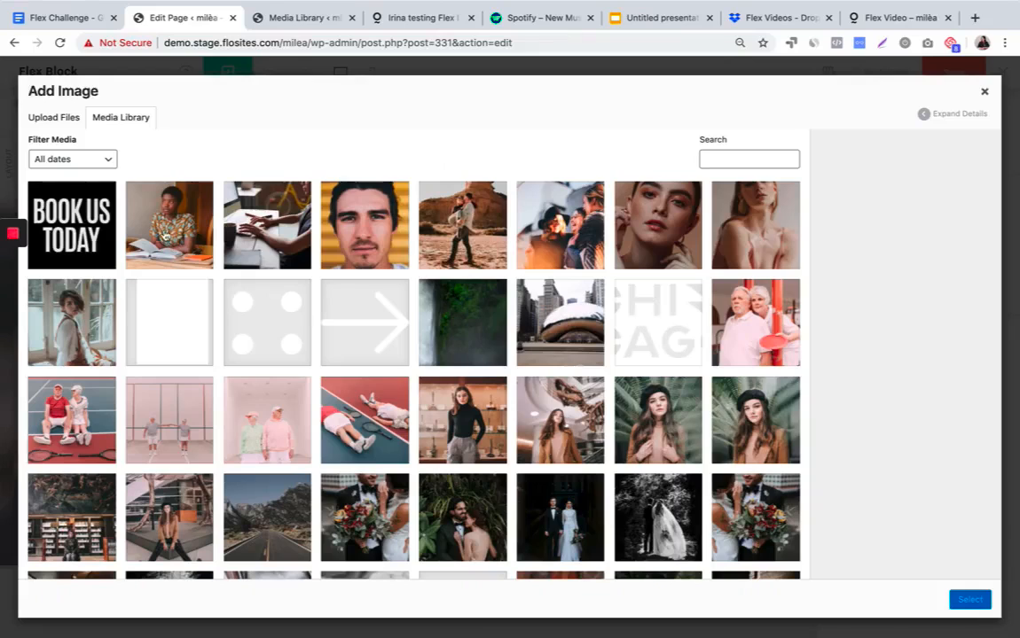
{"action": "left_click", "coordinate": [70, 207]}
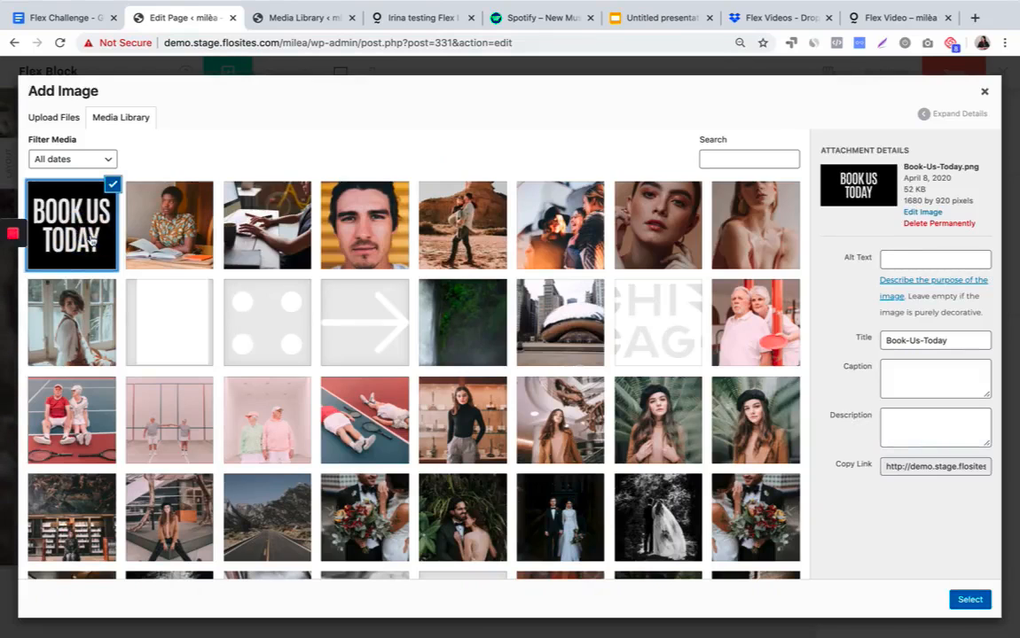
{"action": "left_click", "coordinate": [963, 599]}
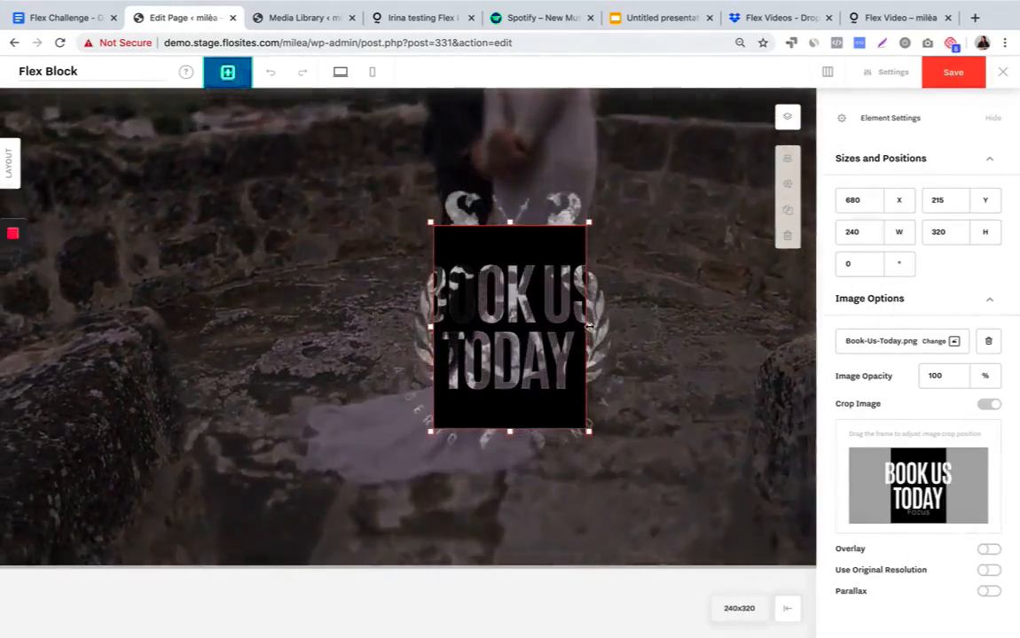
- Stretch the Book-Us-Today image across the entire video, to about 1601 by 797 px
{"action": "left_click_drag", "start_coordinate": [587, 326], "coordinate": [814, 326]}
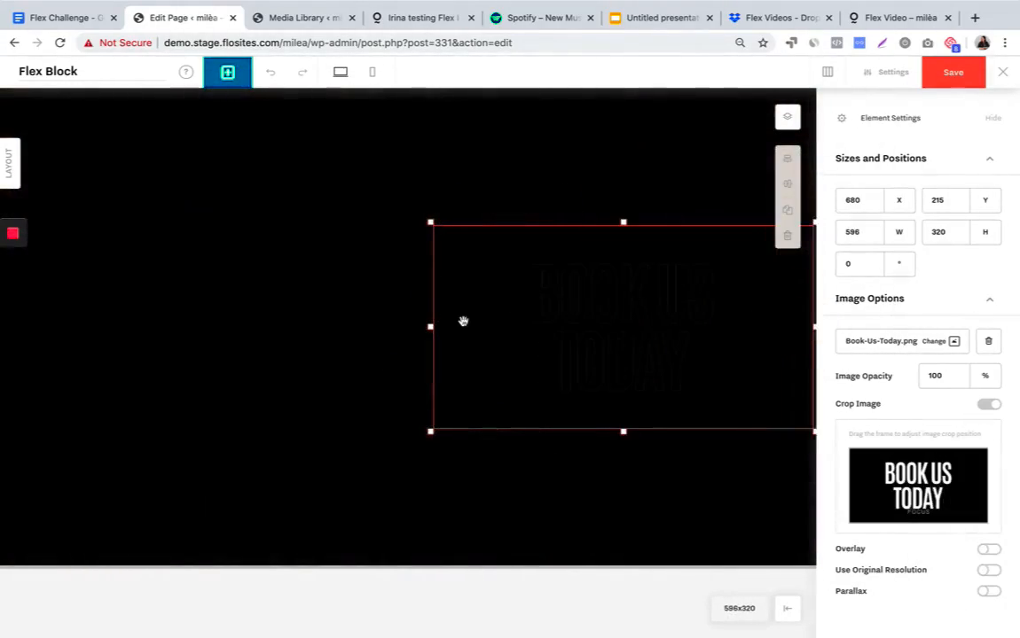
{"action": "left_click_drag", "start_coordinate": [433, 328], "coordinate": [2, 335]}
{"action": "left_click_drag", "start_coordinate": [407, 220], "coordinate": [409, 82]}
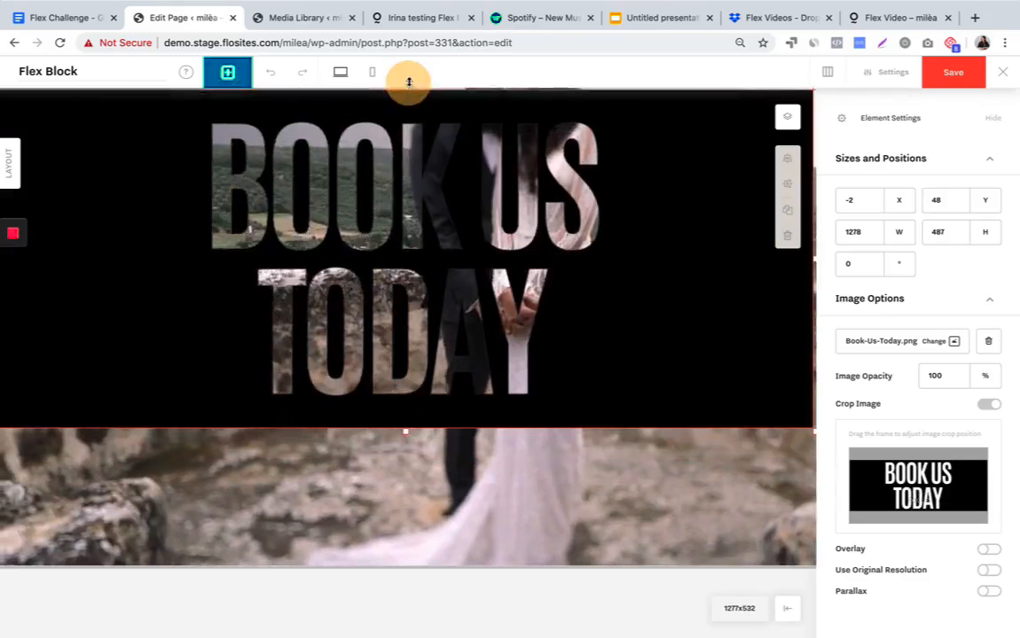
{"action": "left_click_drag", "start_coordinate": [407, 432], "coordinate": [417, 581]}
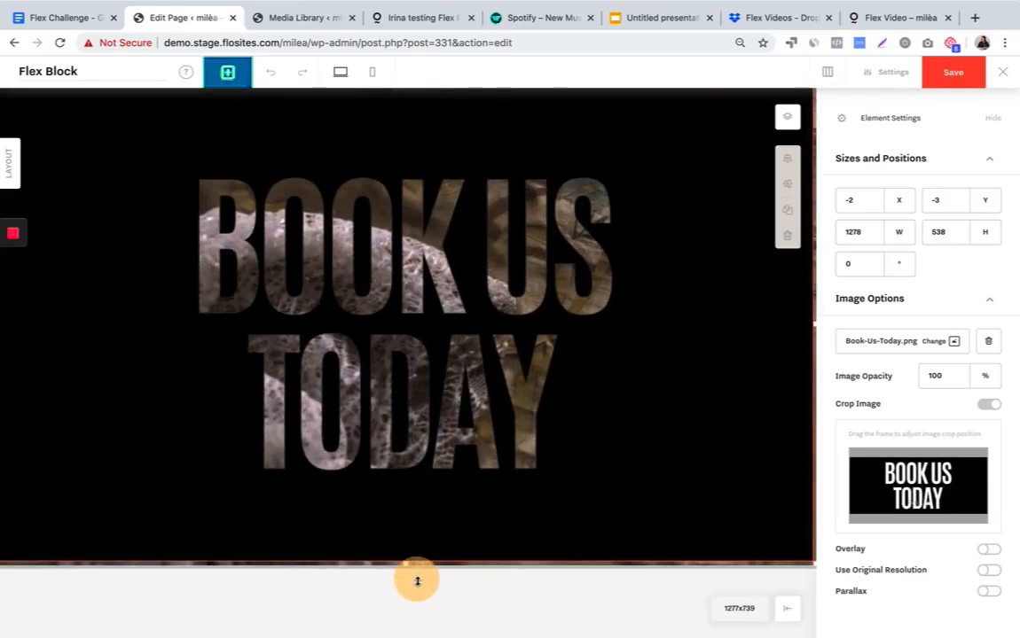
{"action": "left_click", "coordinate": [992, 119]}
{"action": "left_click_drag", "start_coordinate": [815, 339], "coordinate": [1017, 332]}
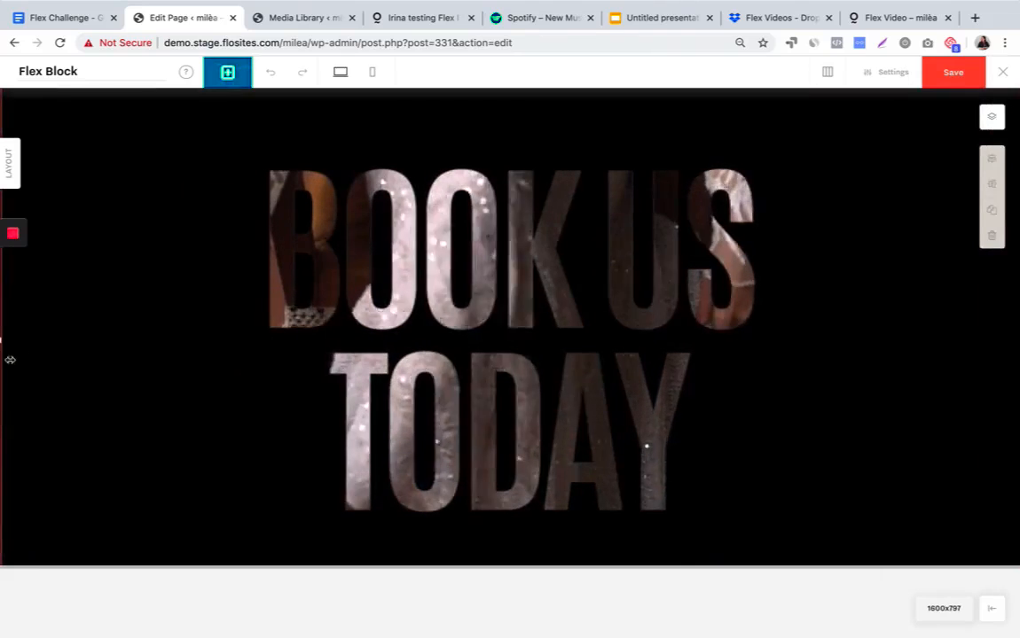
{"action": "left_click_drag", "start_coordinate": [4, 344], "coordinate": [2, 344]}
- Set the Book-Us-Today image's width to 1650 and its height to 900
{"action": "left_click", "coordinate": [792, 196]}
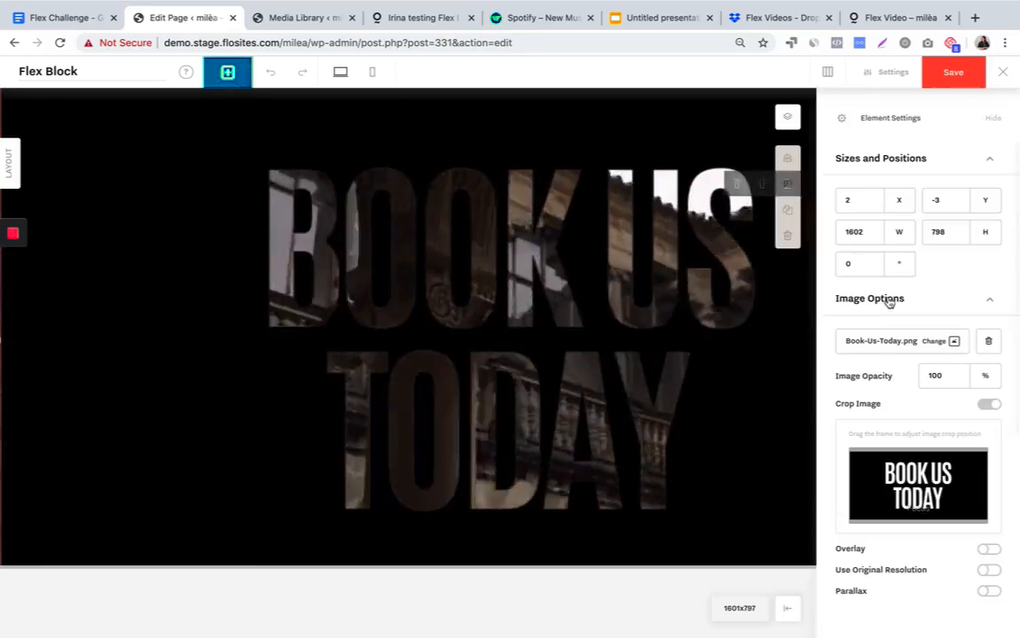
{"action": "double_click", "coordinate": [862, 232]}
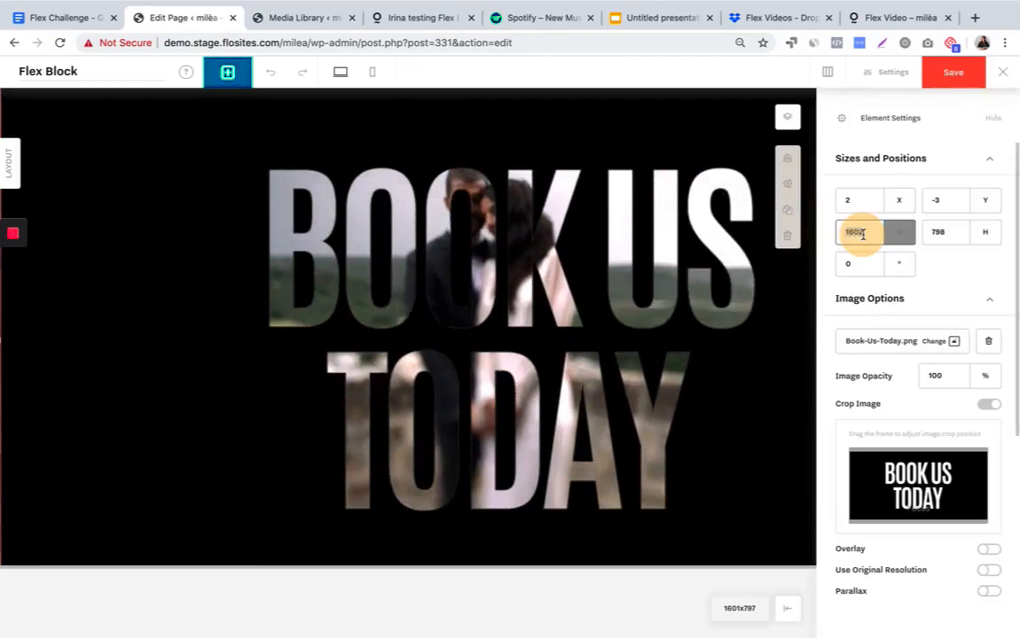
{"action": "type", "text": "1650"}
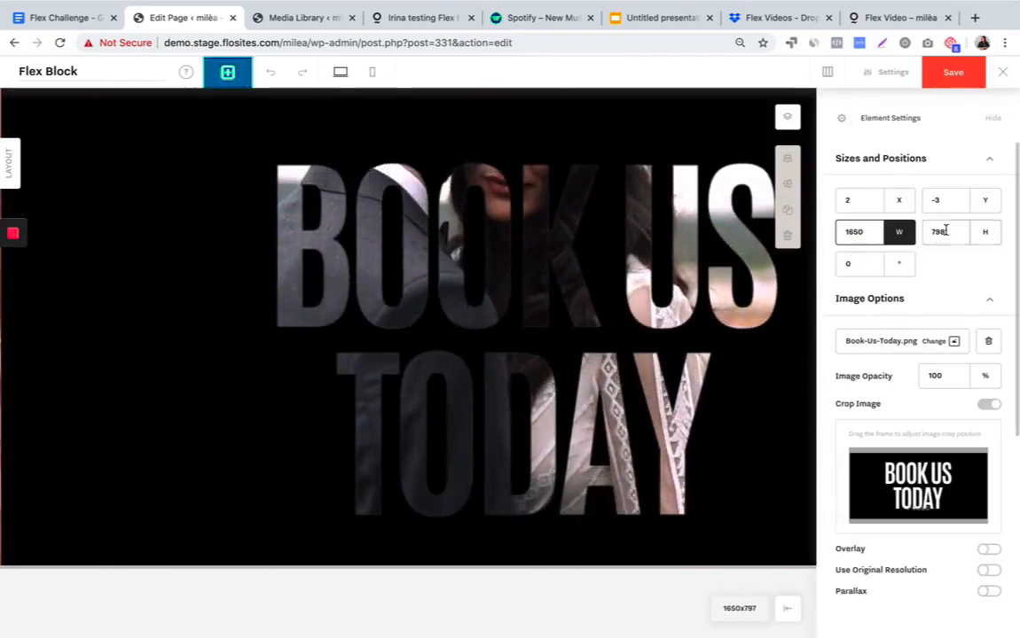
{"action": "double_click", "coordinate": [945, 231]}
{"action": "type", "text": "800"}
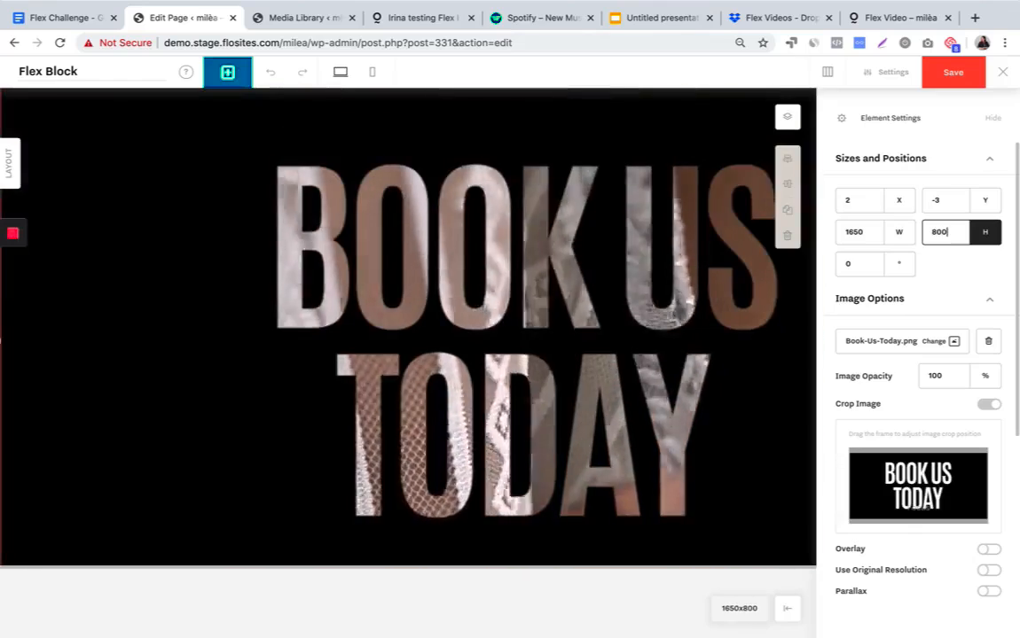
{"action": "double_click", "coordinate": [936, 232]}
{"action": "type", "text": "900"}
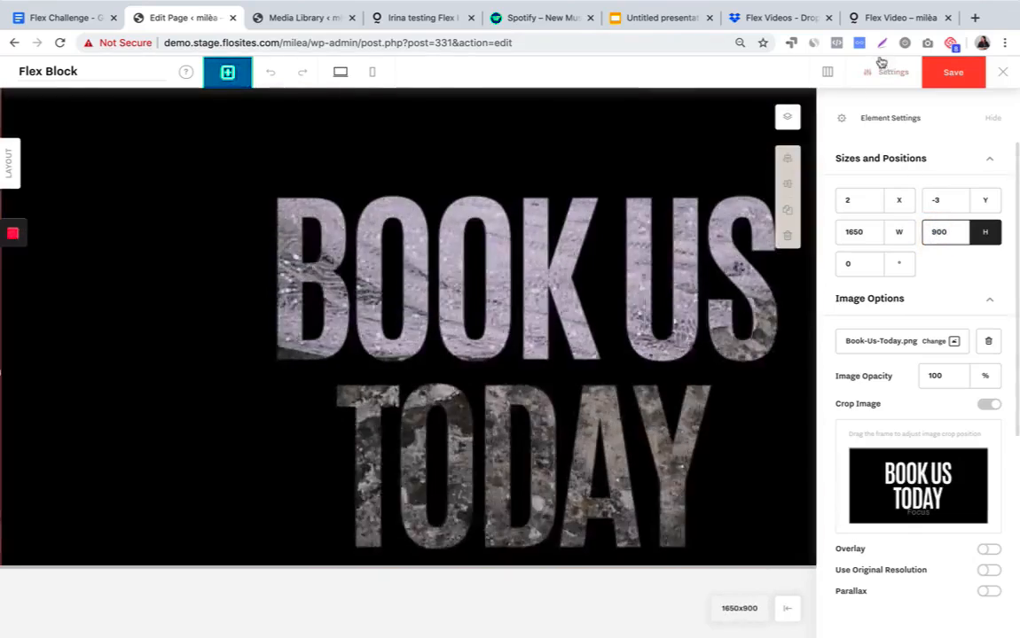
- Set the block height to 900 px and shift the Book-Us-Today image to X -3 to cover the left edge
{"action": "left_click", "coordinate": [888, 73]}
{"action": "double_click", "coordinate": [851, 144]}
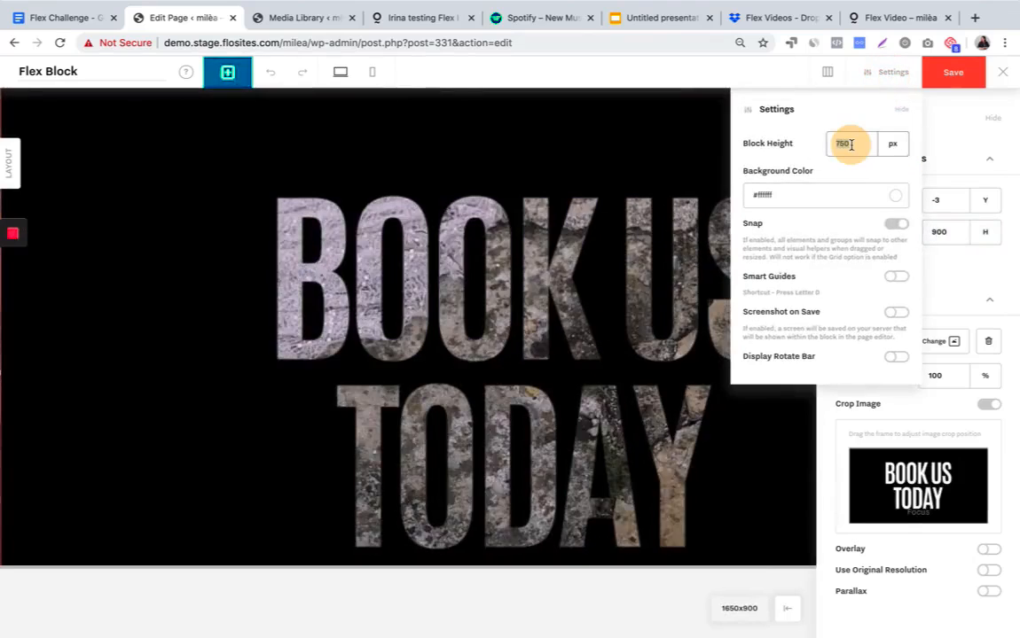
{"action": "type", "text": "900"}
{"action": "left_click", "coordinate": [535, 109]}
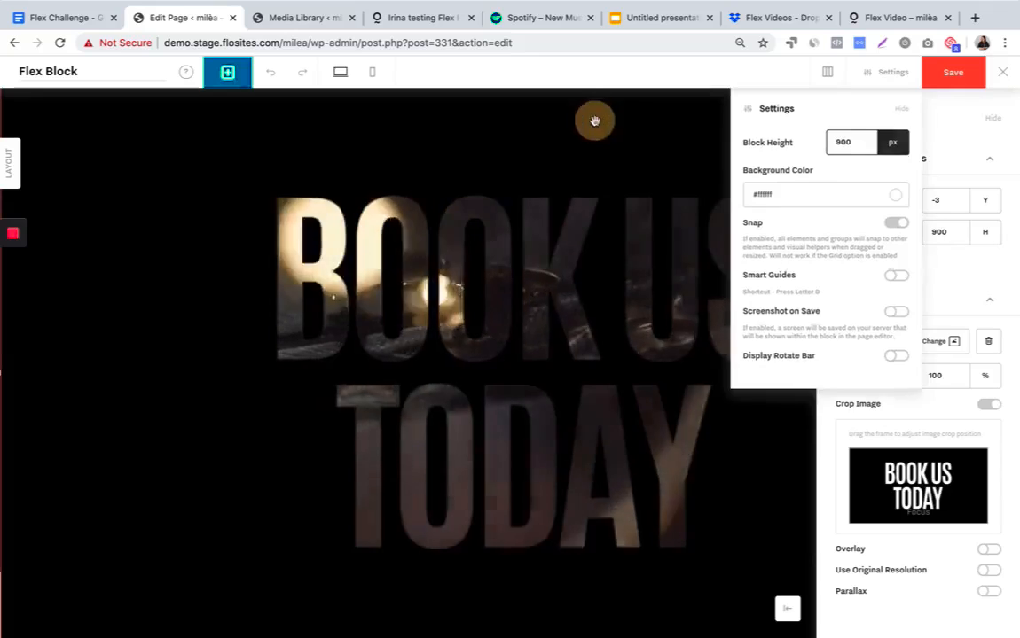
{"action": "left_click", "coordinate": [202, 459]}
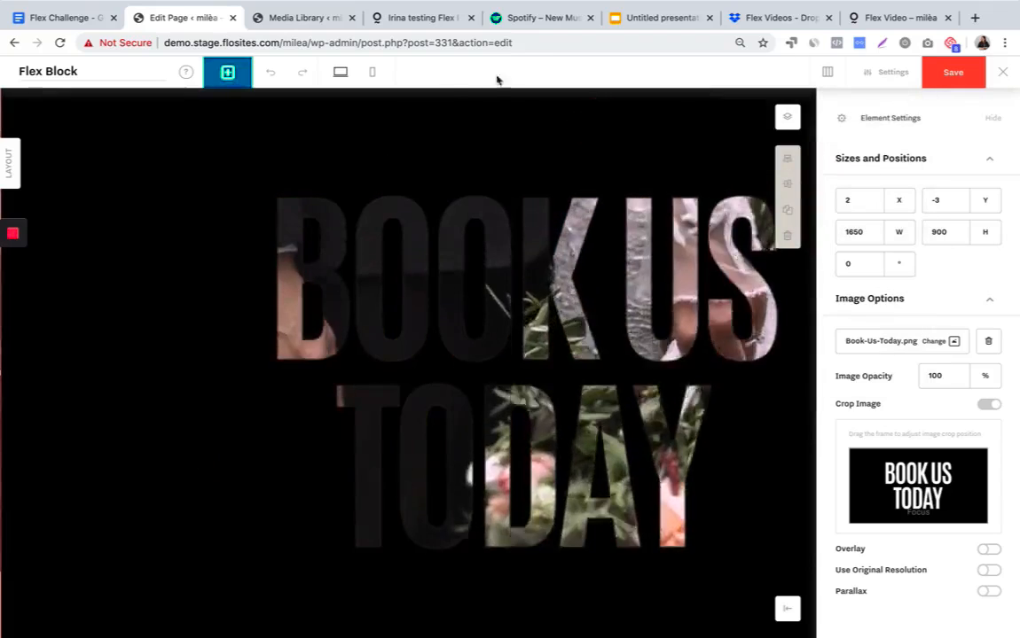
{"action": "left_click", "coordinate": [1000, 121]}
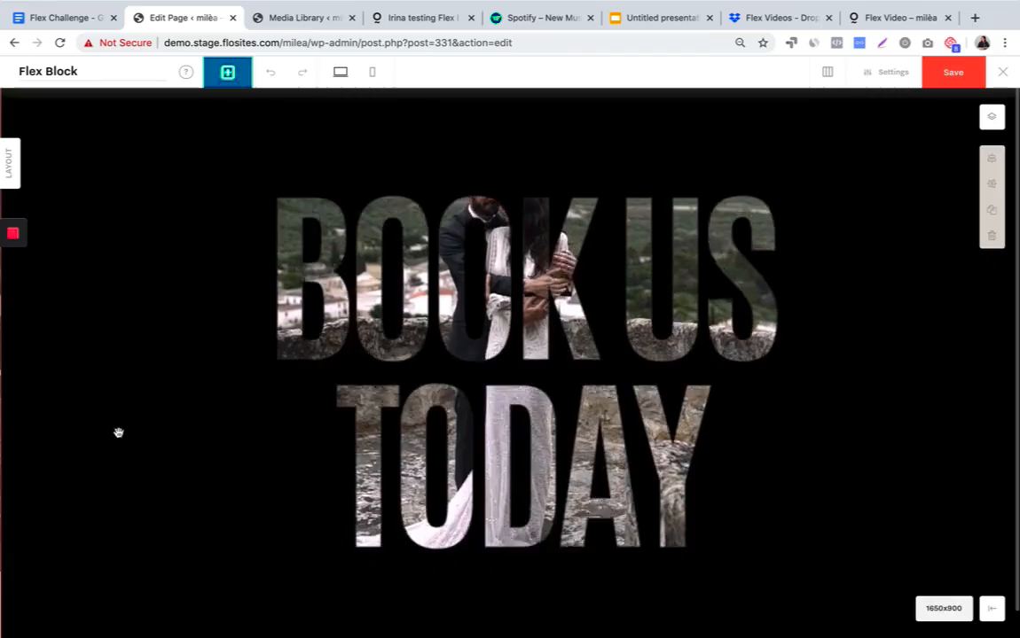
{"action": "left_click", "coordinate": [3, 373]}
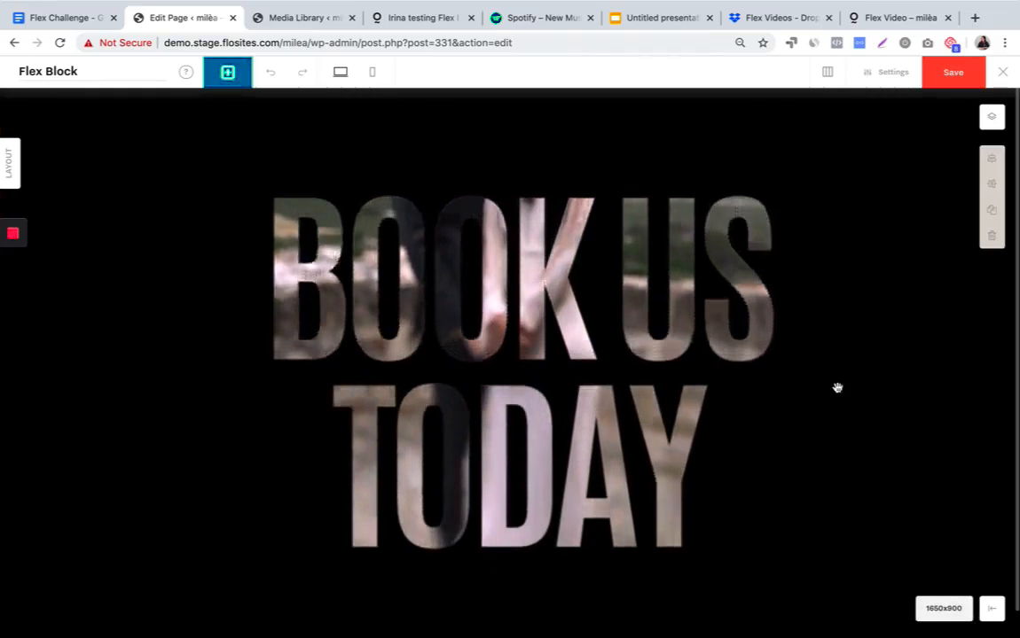
- Add a text element beneath the word "TODAY" and replace its default content with "Let's Make"
{"action": "left_click", "coordinate": [218, 79]}
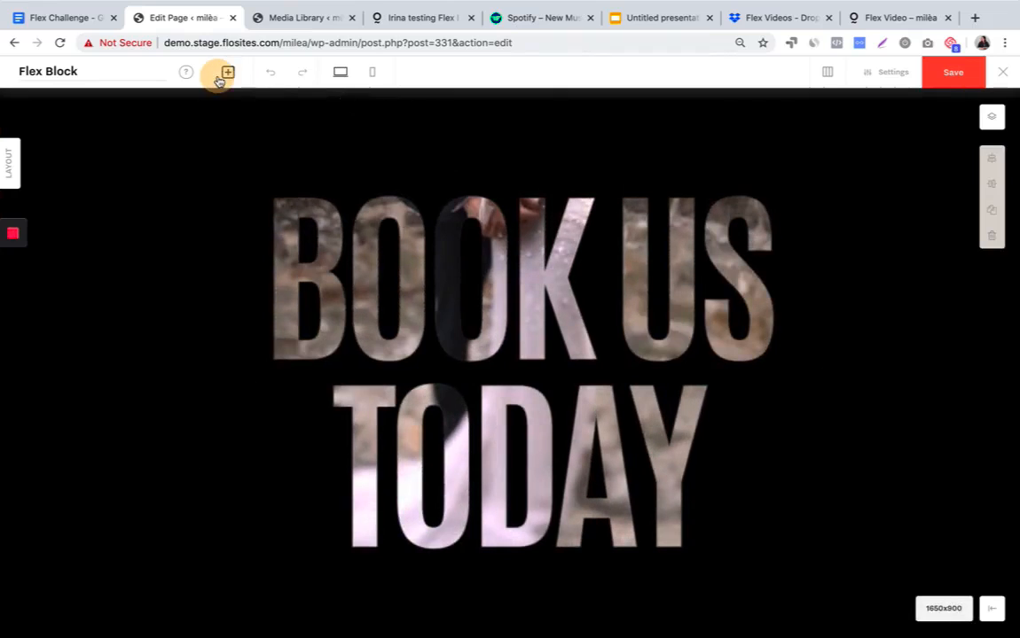
{"action": "left_click", "coordinate": [197, 151]}
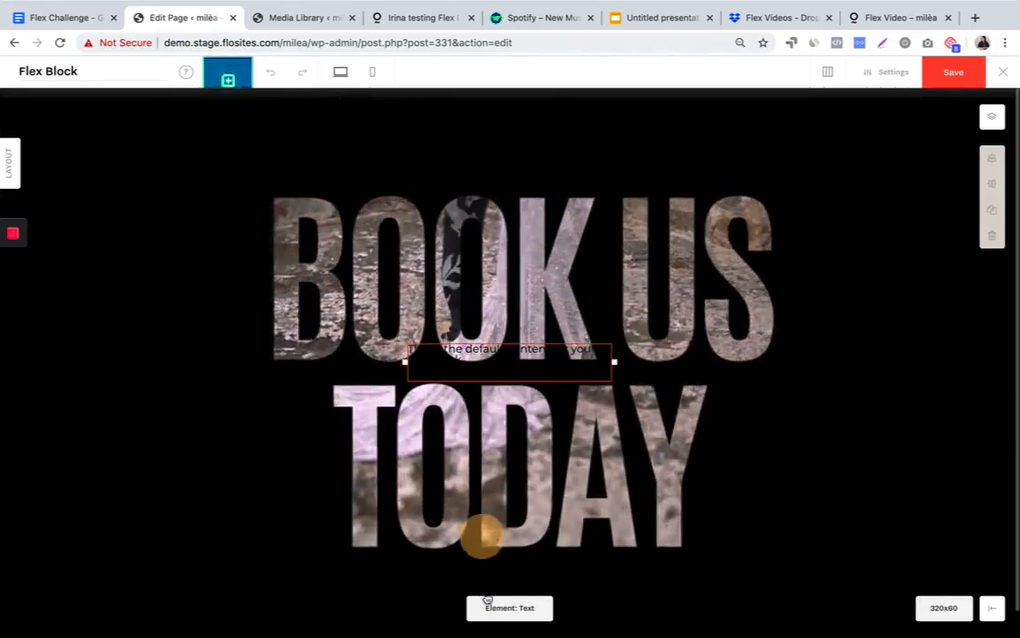
{"action": "left_click_drag", "start_coordinate": [487, 601], "coordinate": [491, 593]}
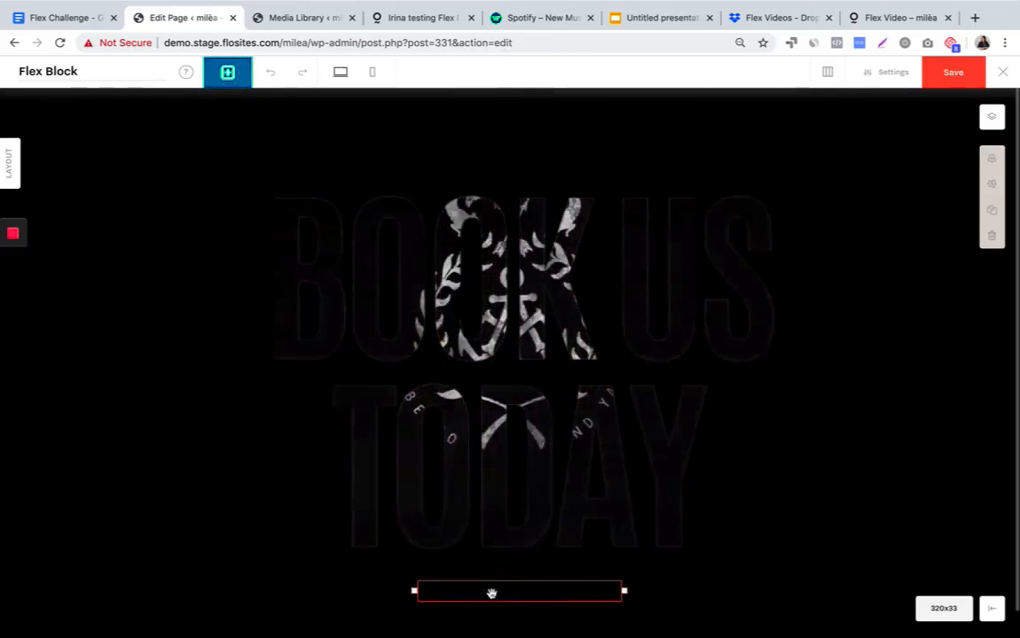
{"action": "double_click", "coordinate": [491, 594]}
{"action": "key", "text": "BackSpace"}
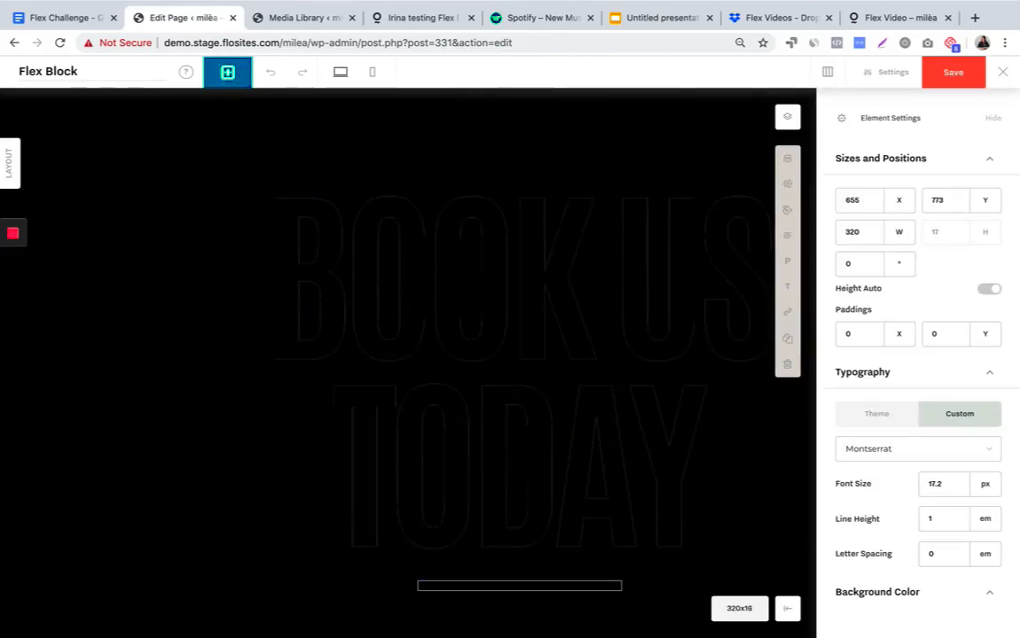
{"action": "left_click", "coordinate": [492, 592]}
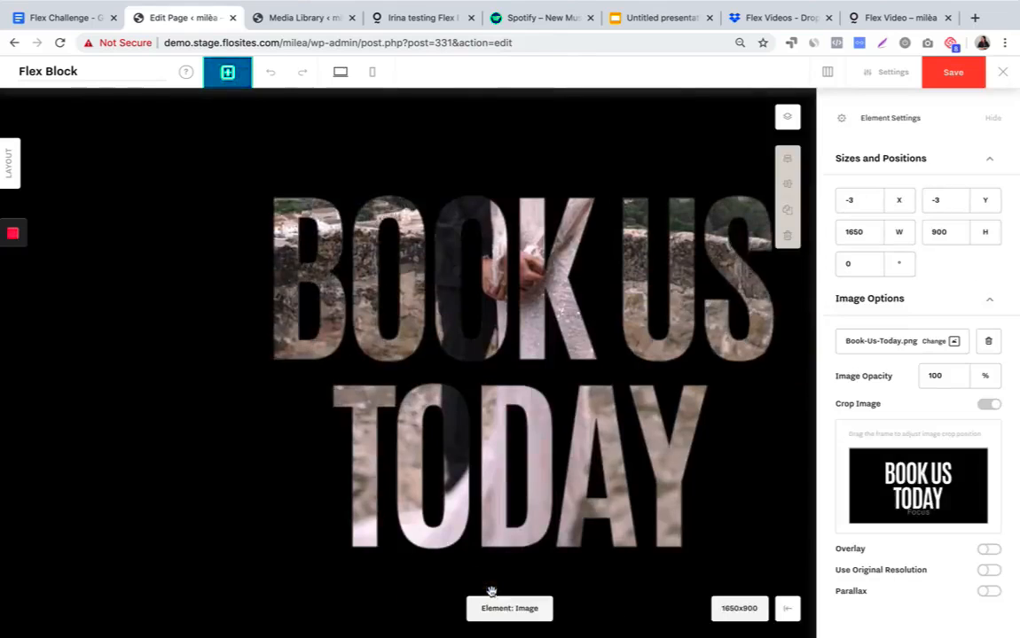
- Colour the "Let's Make" text white (#FFFFFF)
{"action": "left_click_drag", "start_coordinate": [496, 582], "coordinate": [457, 546]}
{"action": "left_click", "coordinate": [787, 118]}
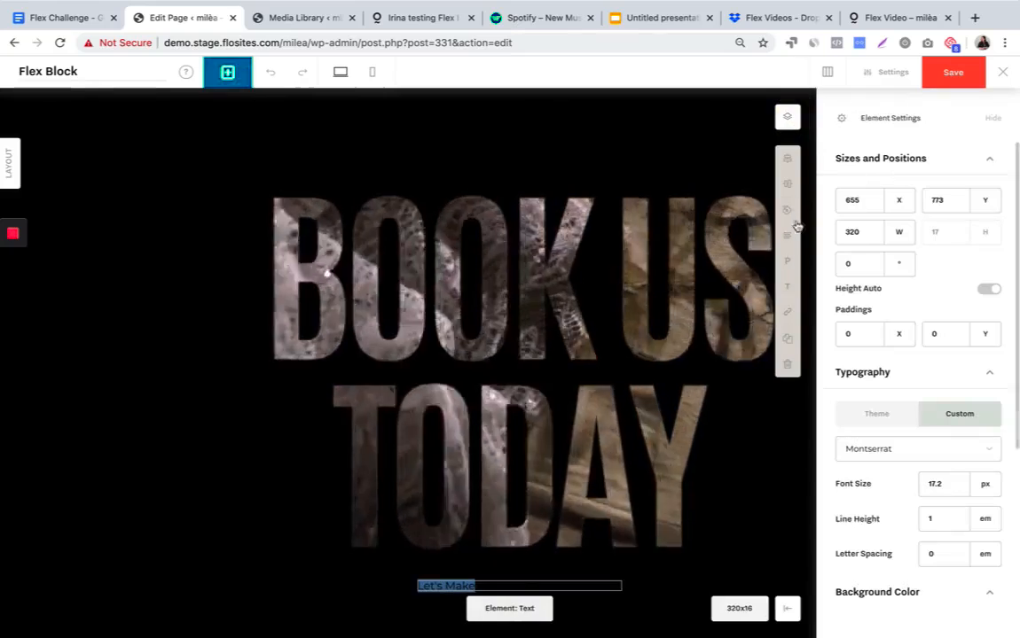
{"action": "left_click", "coordinate": [788, 212]}
{"action": "left_click", "coordinate": [647, 450]}
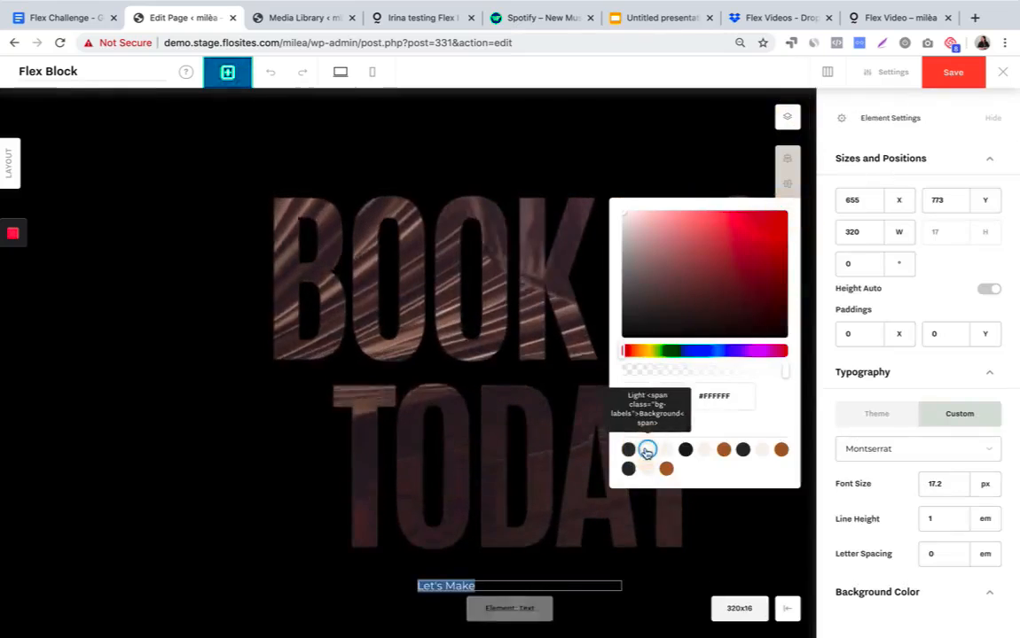
{"action": "left_click", "coordinate": [470, 585]}
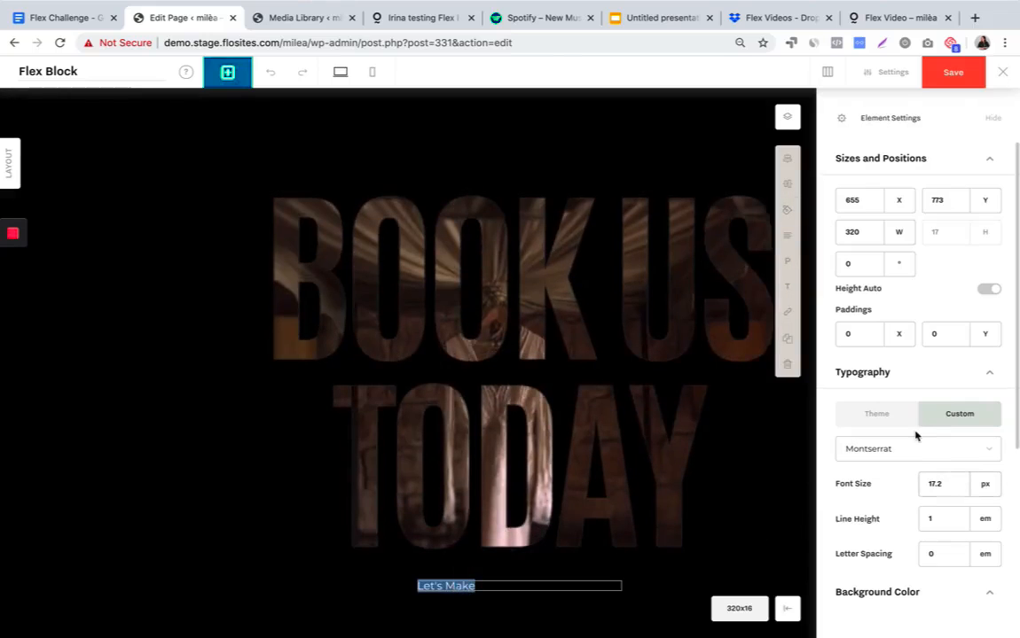
- Apply the theme typography style Title Large to the "Let's Make" text
{"action": "left_click", "coordinate": [888, 419]}
{"action": "left_click", "coordinate": [873, 453]}
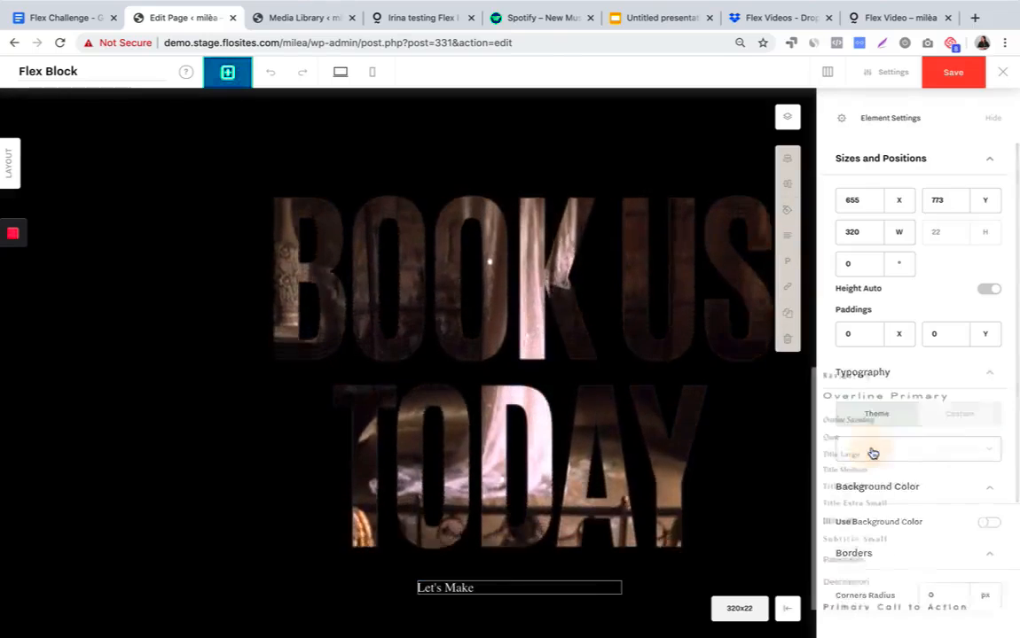
{"action": "left_click", "coordinate": [849, 462]}
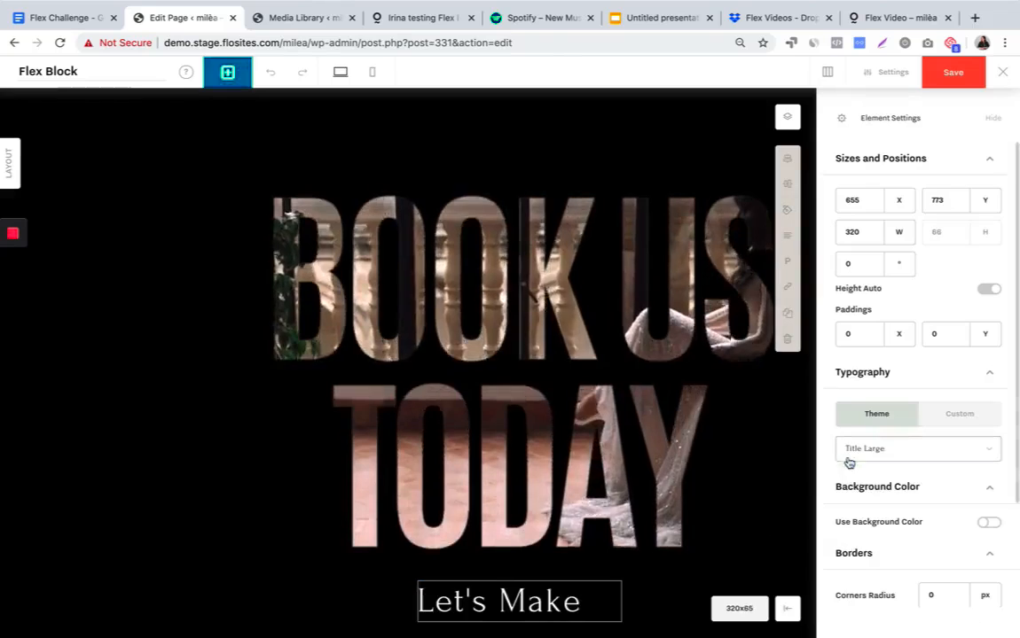
{"action": "triple_click", "coordinate": [578, 599]}
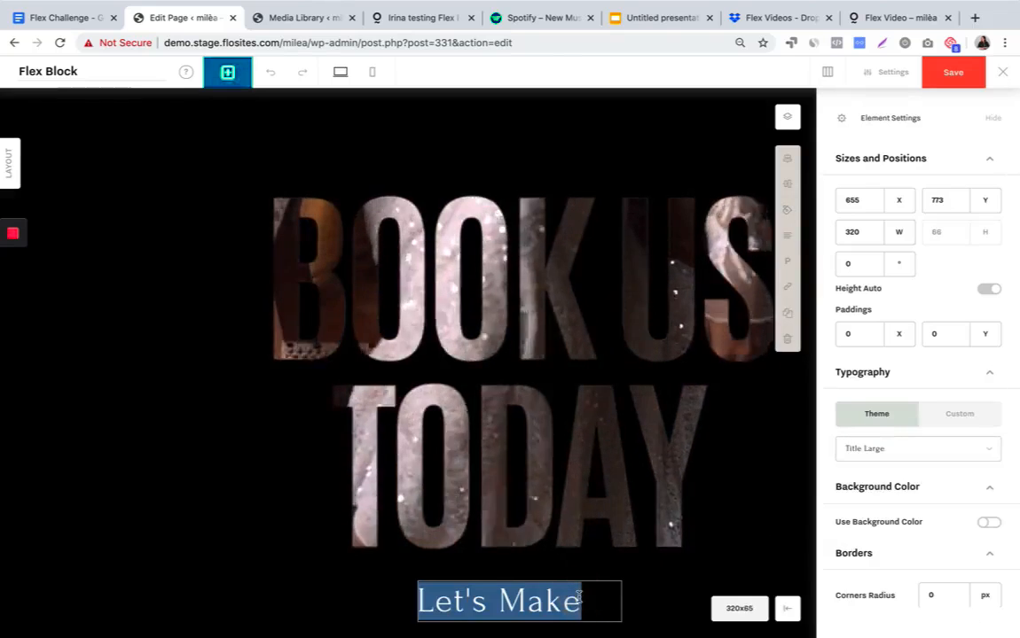
{"action": "key", "text": "BackSpace"}
{"action": "key", "text": "ctrl+z"}
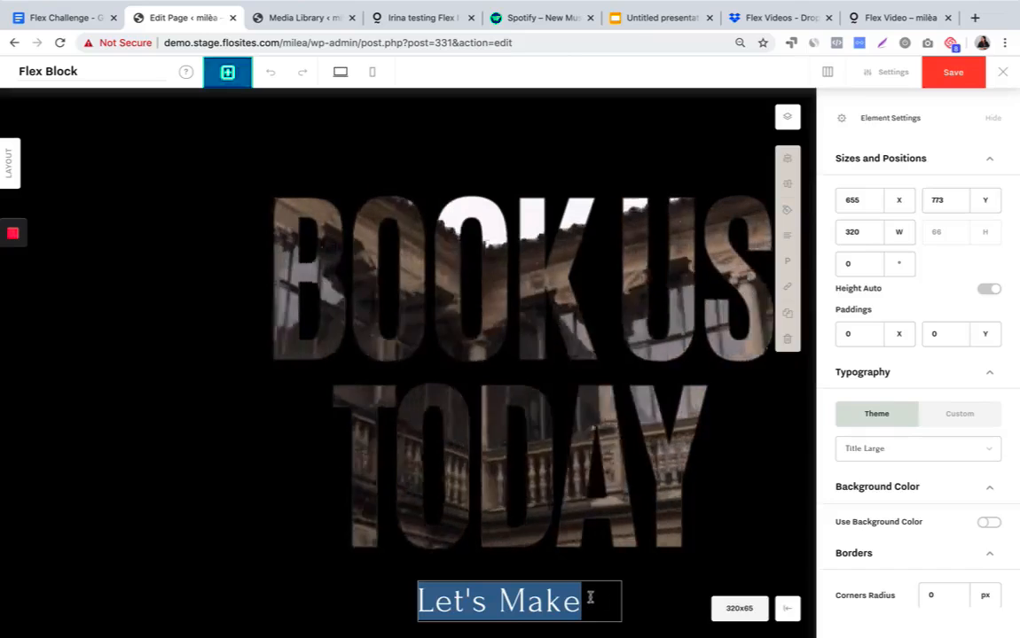
- Check the wording in the Flex Challenge document and add a second line reading "A Conversatio" below "Let's Make"
{"action": "left_click", "coordinate": [585, 600]}
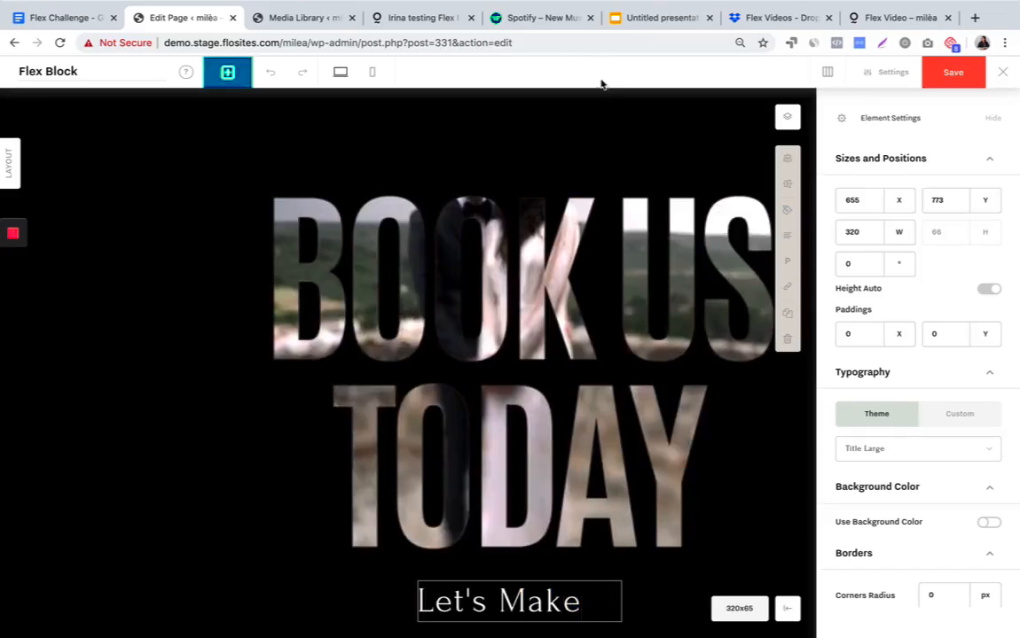
{"action": "left_click", "coordinate": [95, 19]}
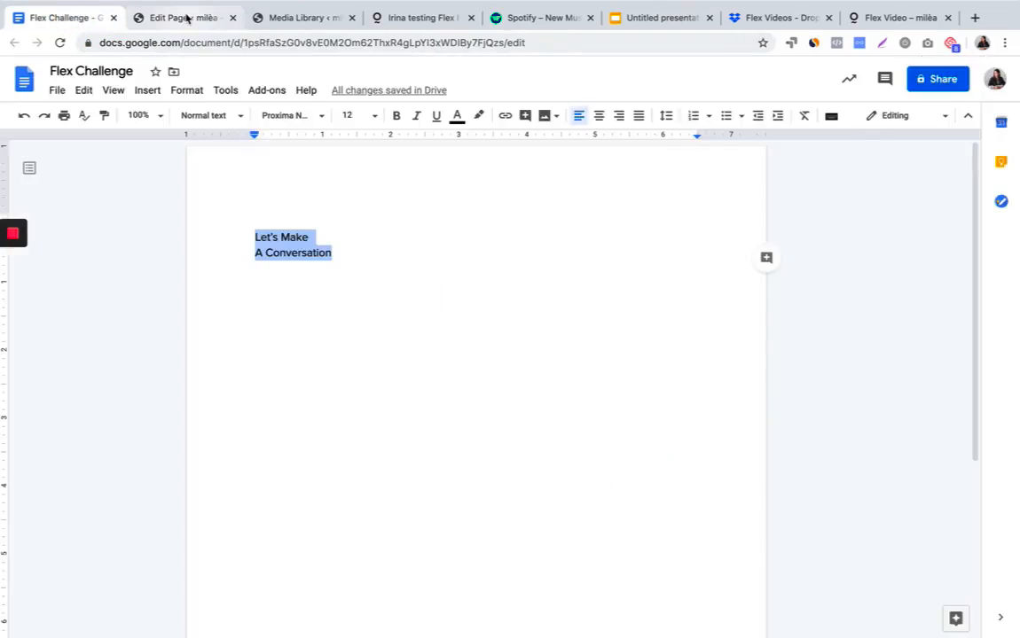
{"action": "left_click", "coordinate": [186, 17]}
{"action": "key", "text": "ctrl+a"}
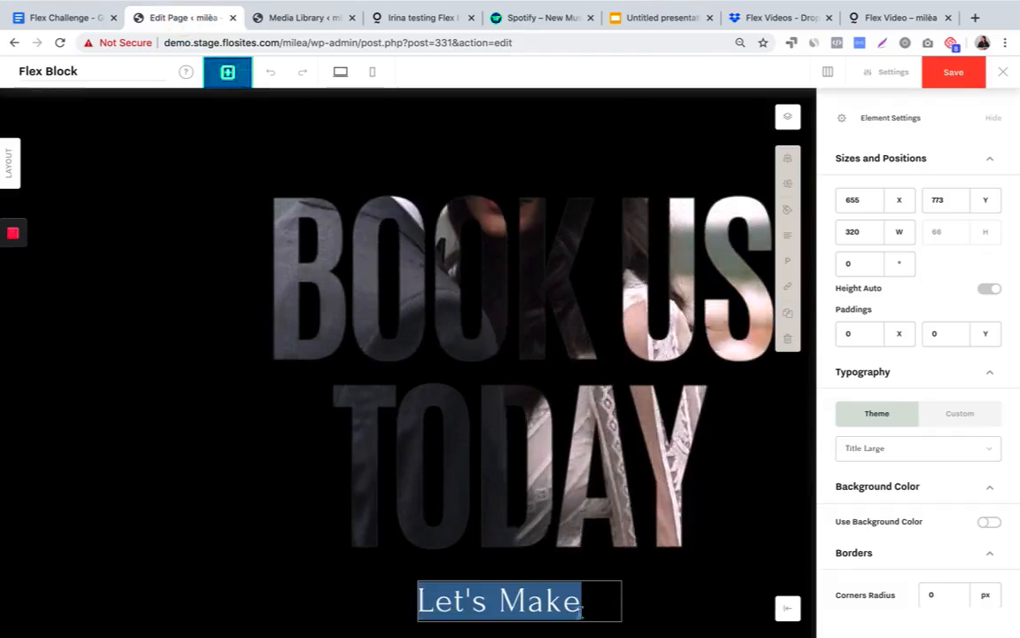
{"action": "left_click", "coordinate": [590, 605]}
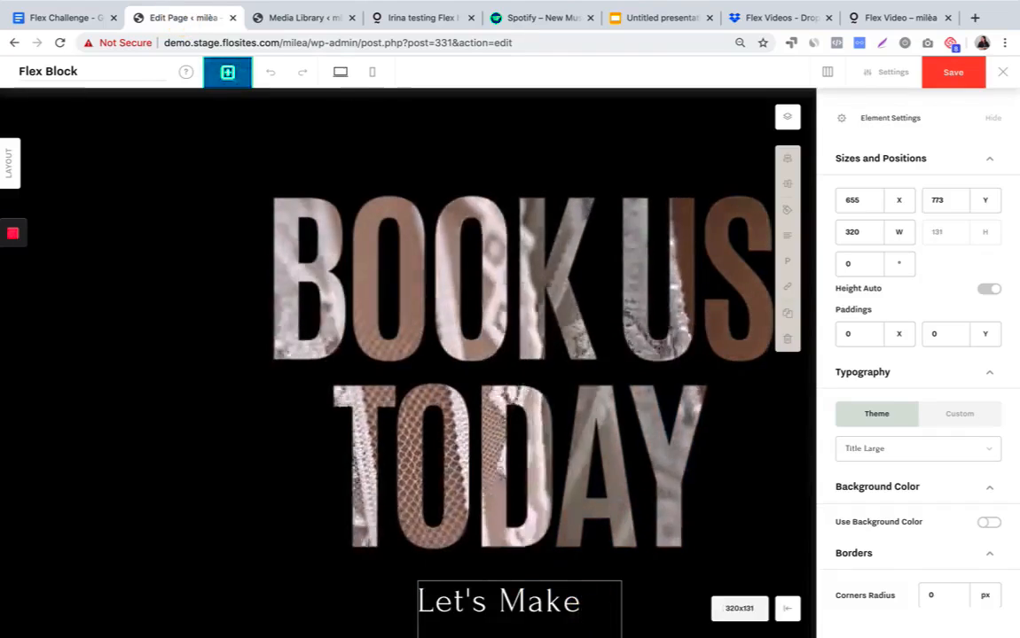
{"action": "type", "text": "A Conversa"}
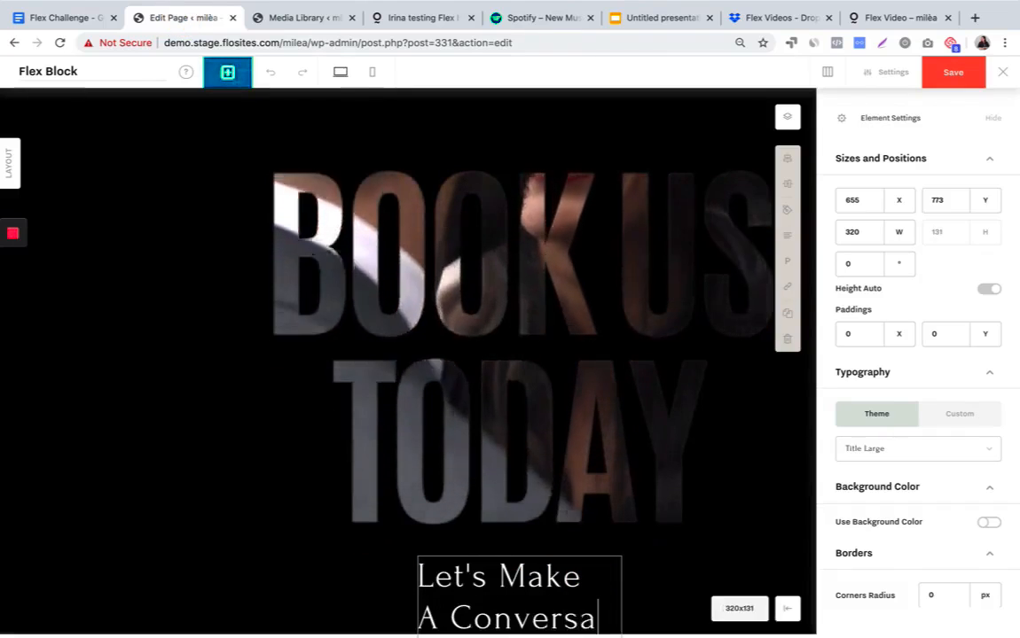
{"action": "type", "text": "tio"}
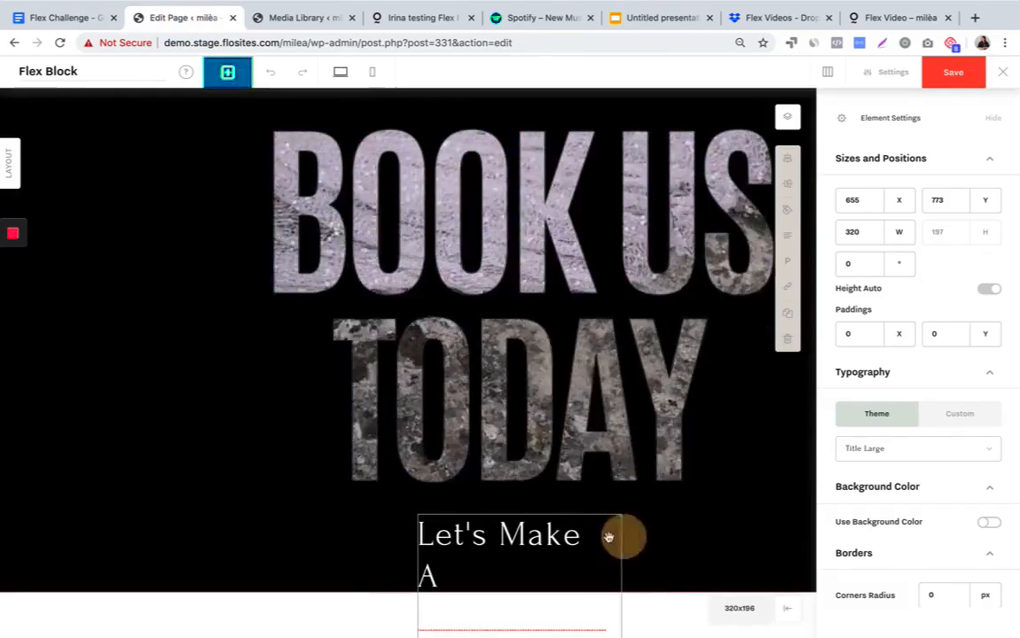
- Widen the "Let's Make" text box across the full block, about 1592 px, and centre-align both lines
{"action": "left_click", "coordinate": [608, 537]}
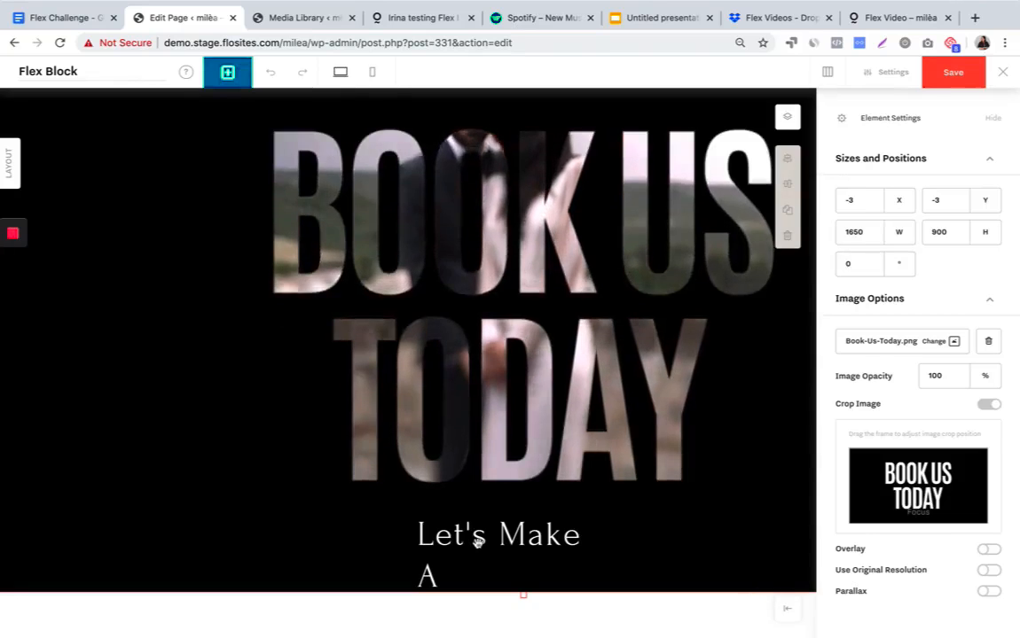
{"action": "left_click", "coordinate": [477, 548]}
{"action": "left_click", "coordinate": [493, 530]}
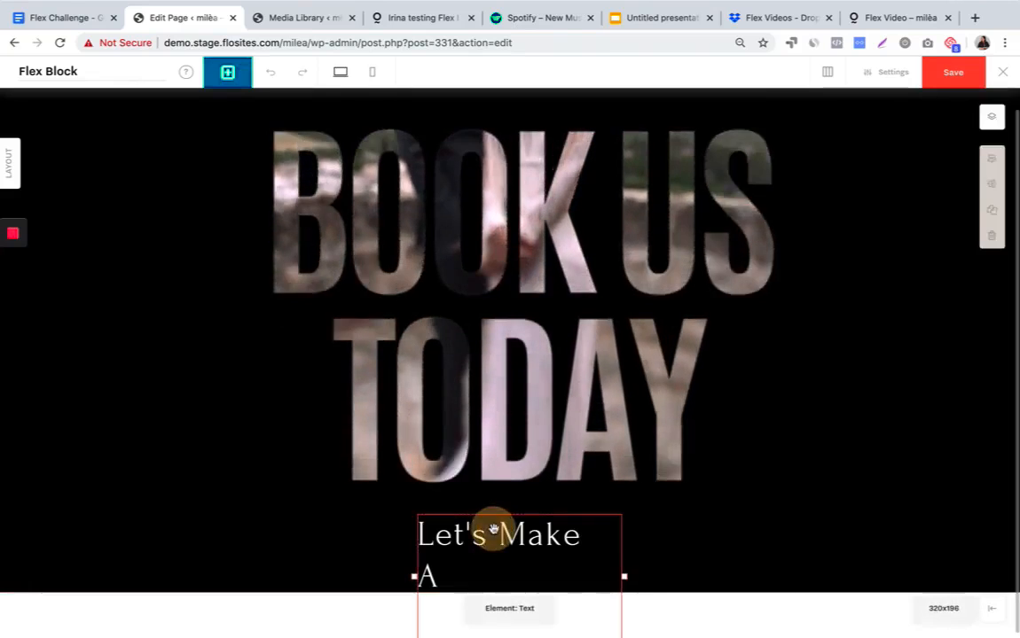
{"action": "left_click_drag", "start_coordinate": [623, 575], "coordinate": [915, 551]}
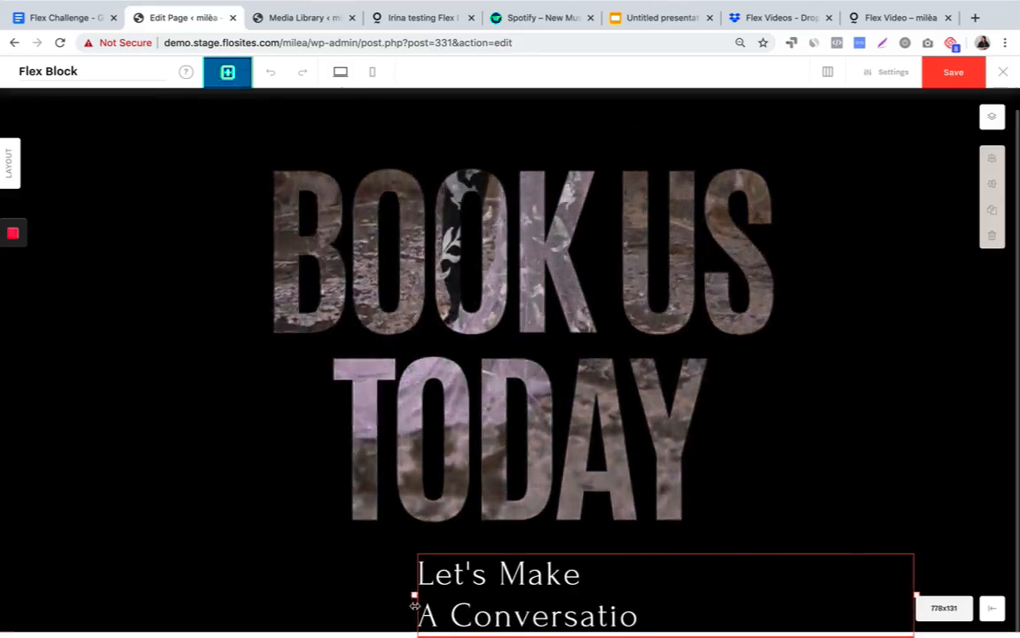
{"action": "left_click_drag", "start_coordinate": [415, 594], "coordinate": [1, 600]}
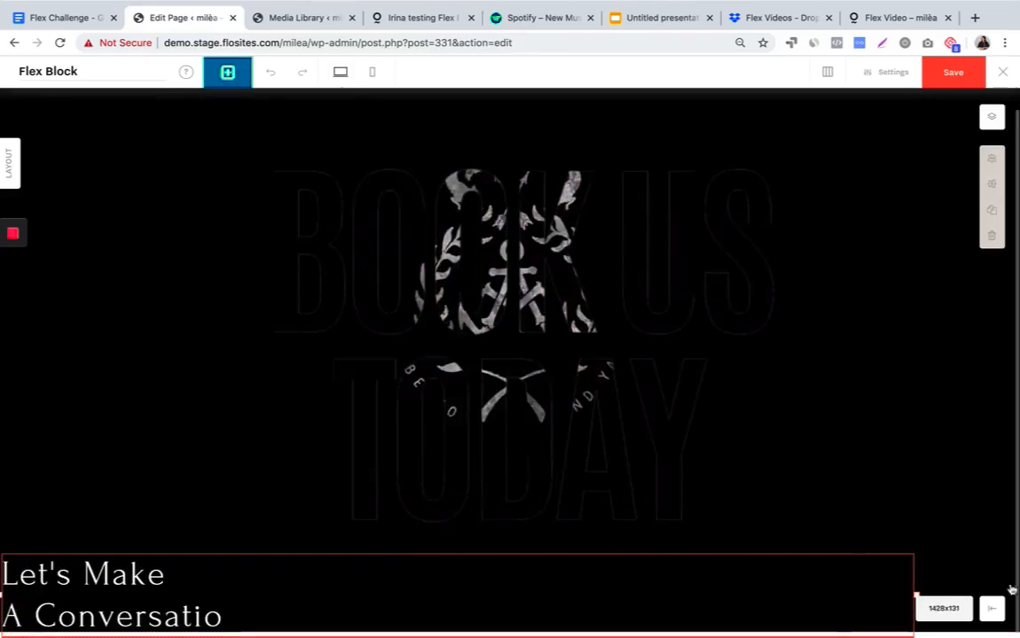
{"action": "left_click_drag", "start_coordinate": [917, 594], "coordinate": [1008, 587]}
{"action": "left_click", "coordinate": [663, 581]}
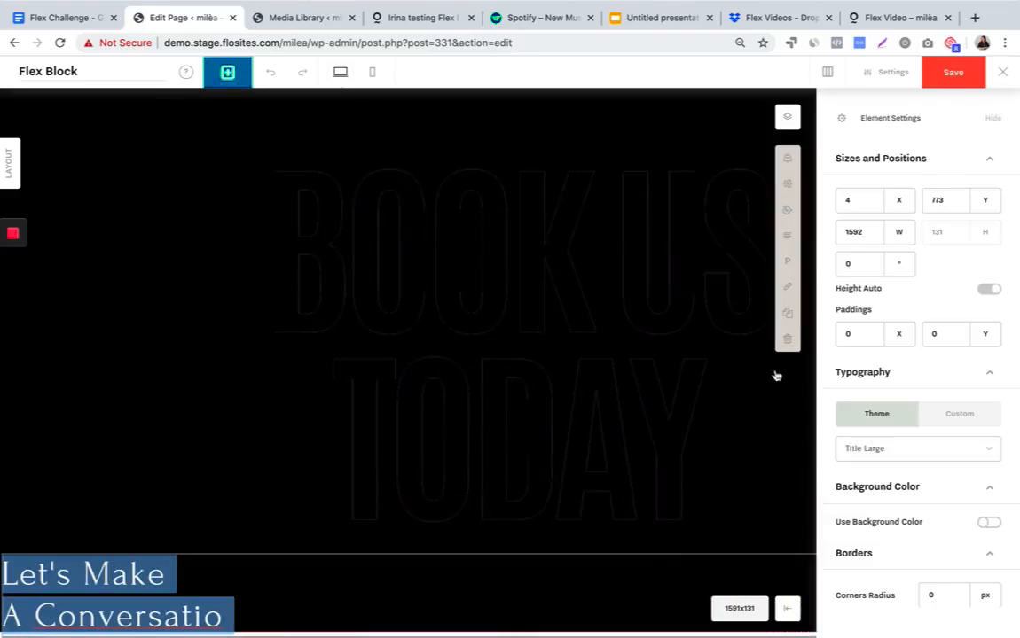
{"action": "left_click", "coordinate": [736, 238]}
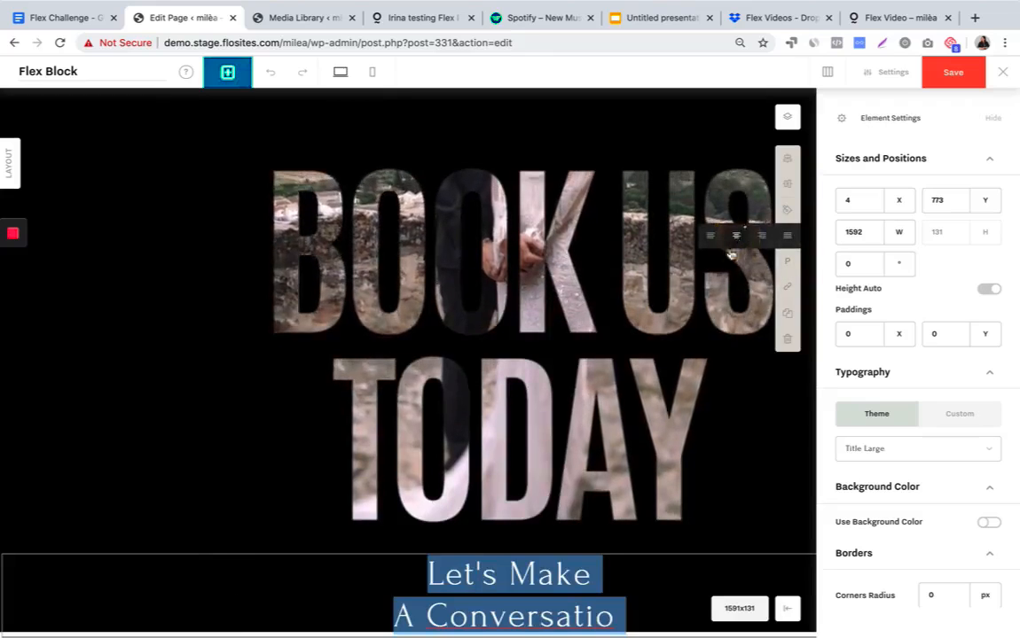
- Complete the text's second line as "A Conversation", hide the element settings and save the block
{"action": "left_click", "coordinate": [610, 614]}
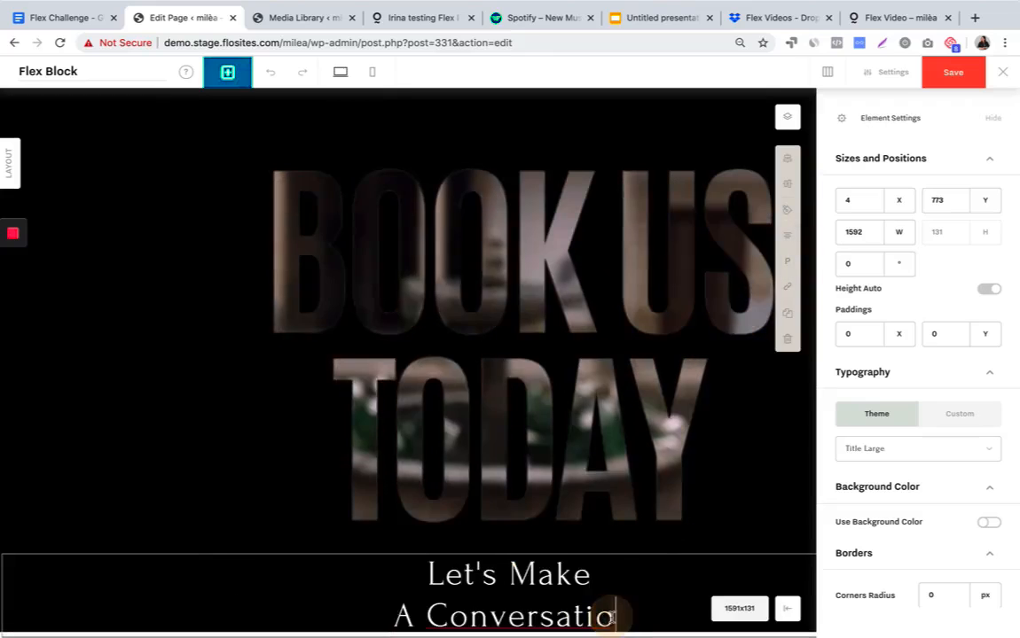
{"action": "type", "text": "n"}
{"action": "left_click", "coordinate": [723, 519]}
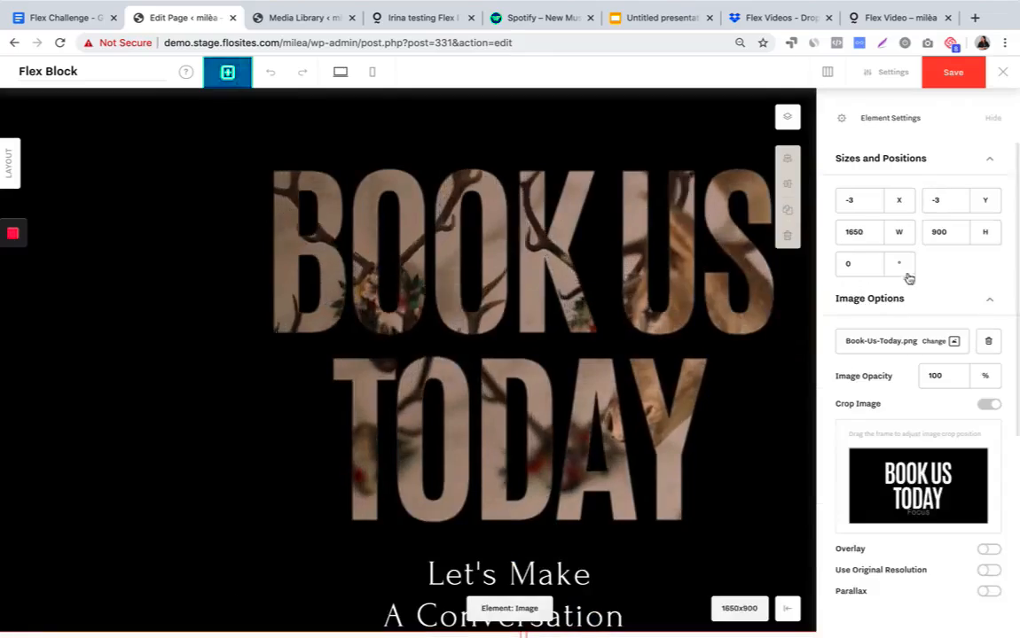
{"action": "left_click", "coordinate": [993, 118]}
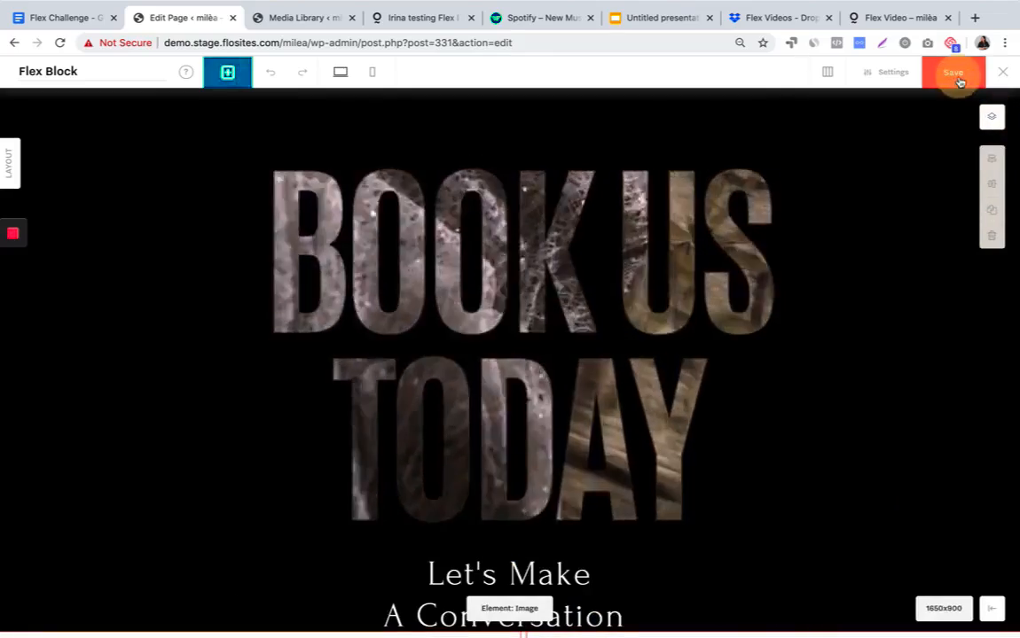
{"action": "left_click", "coordinate": [955, 75]}
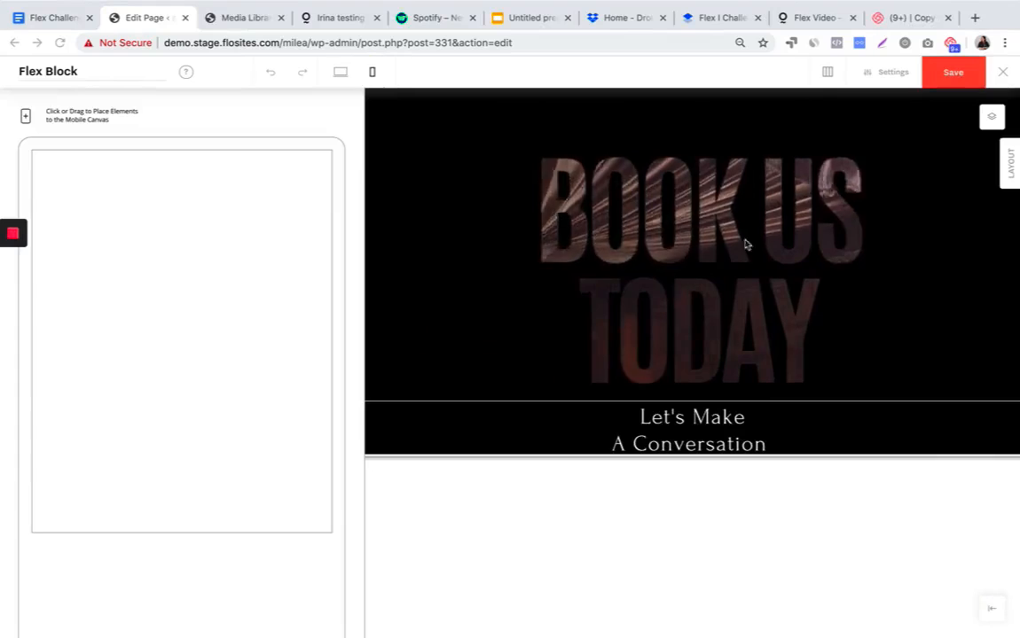
- Show the mobile layers and quick-add the desktop Video and Image elements to the mobile canvas
{"action": "left_click", "coordinate": [991, 119]}
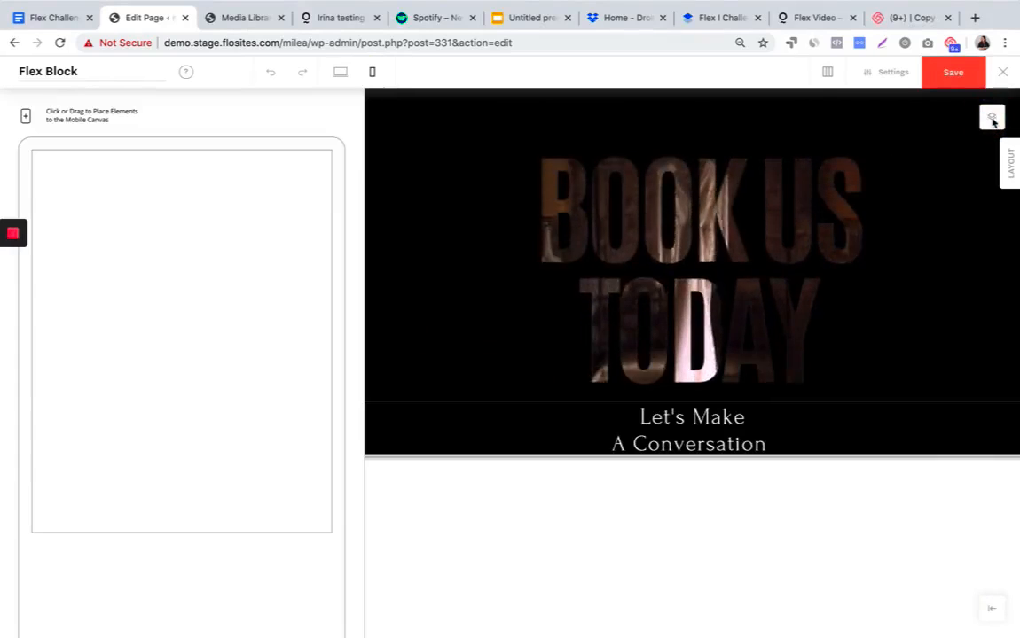
{"action": "left_click", "coordinate": [992, 119]}
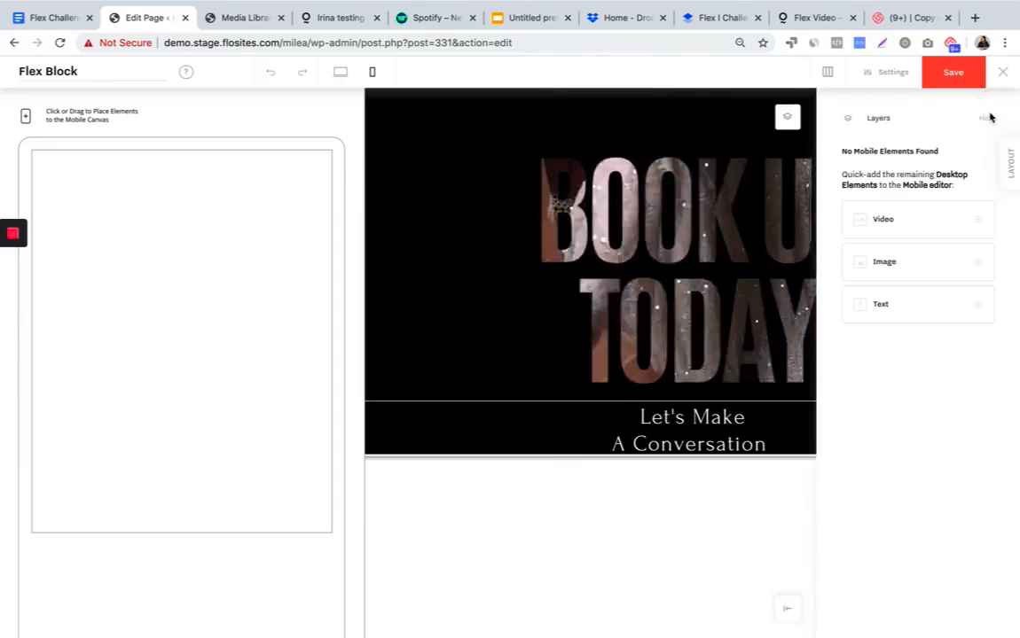
{"action": "left_click", "coordinate": [902, 226]}
{"action": "left_click", "coordinate": [887, 243]}
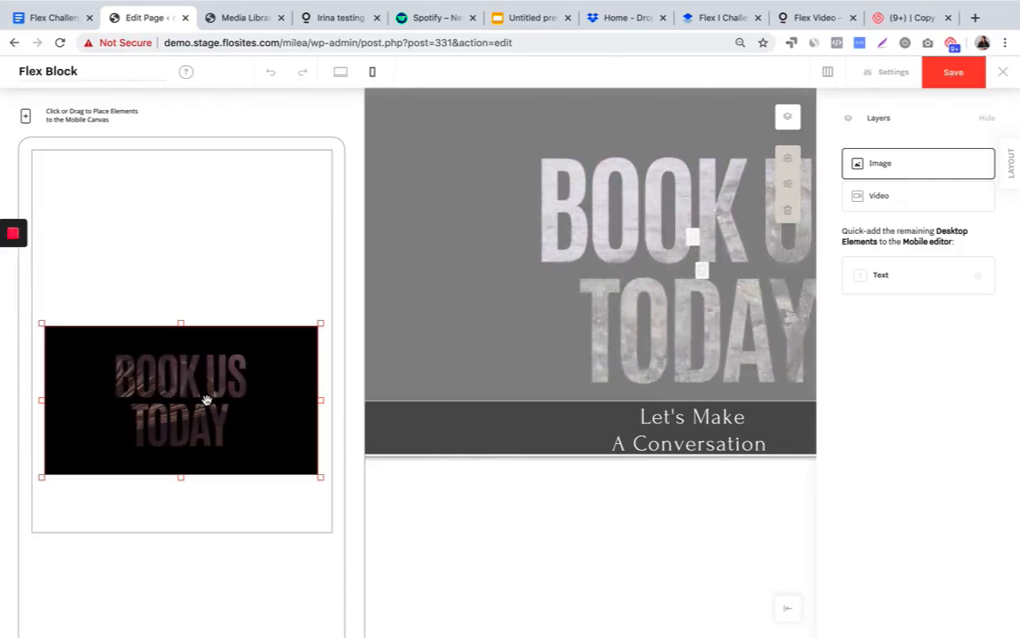
- Group the mobile Video and Image elements and align the group to the top of the mobile canvas
{"action": "left_click", "coordinate": [922, 196]}
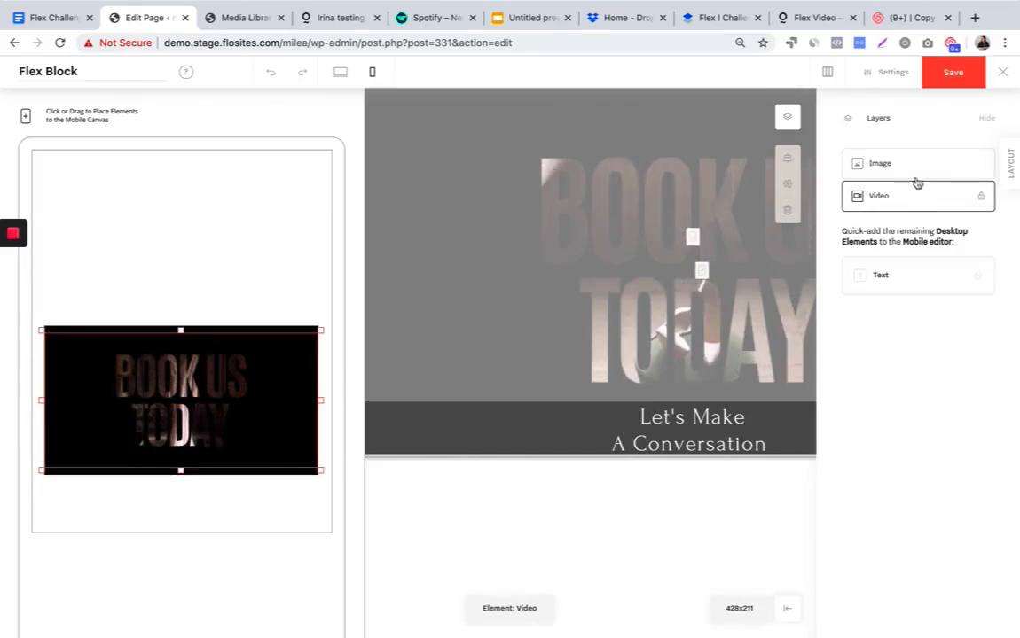
{"action": "left_click", "coordinate": [914, 174], "text": "shift"}
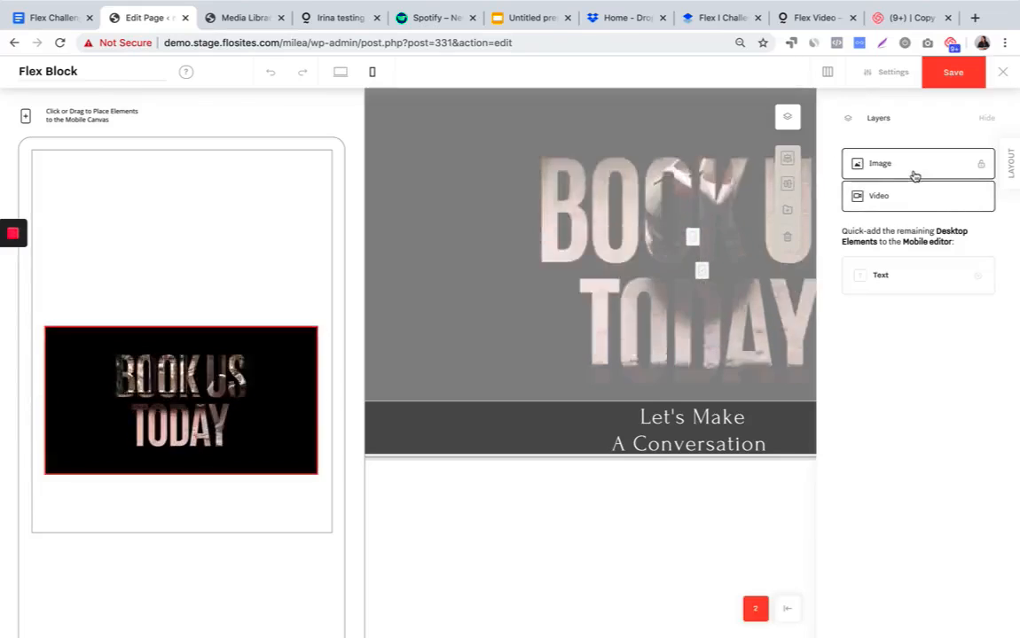
{"action": "left_click", "coordinate": [788, 212]}
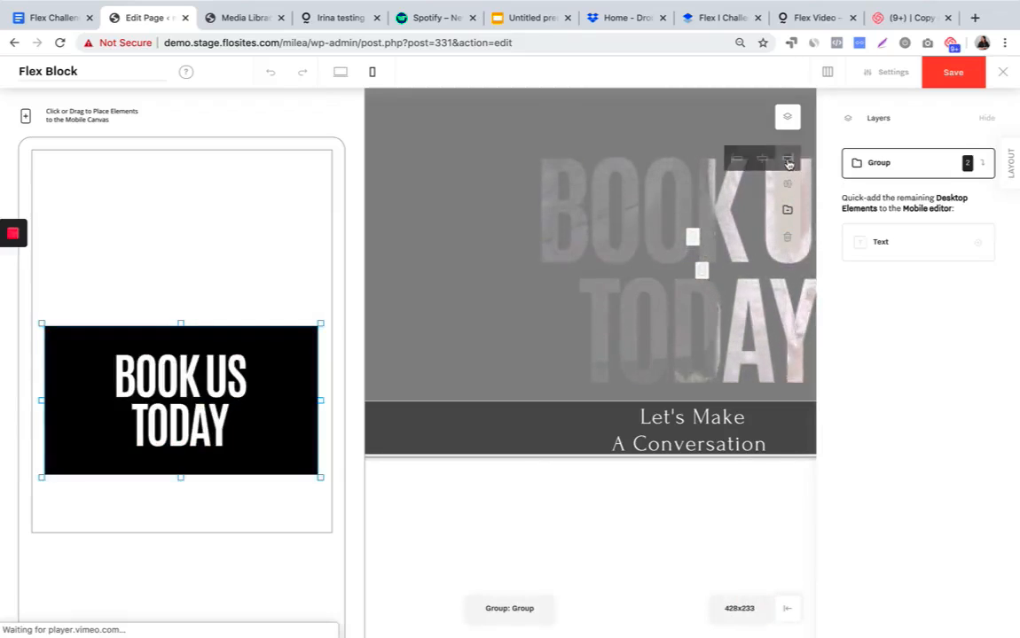
{"action": "mouse_move", "coordinate": [789, 186]}
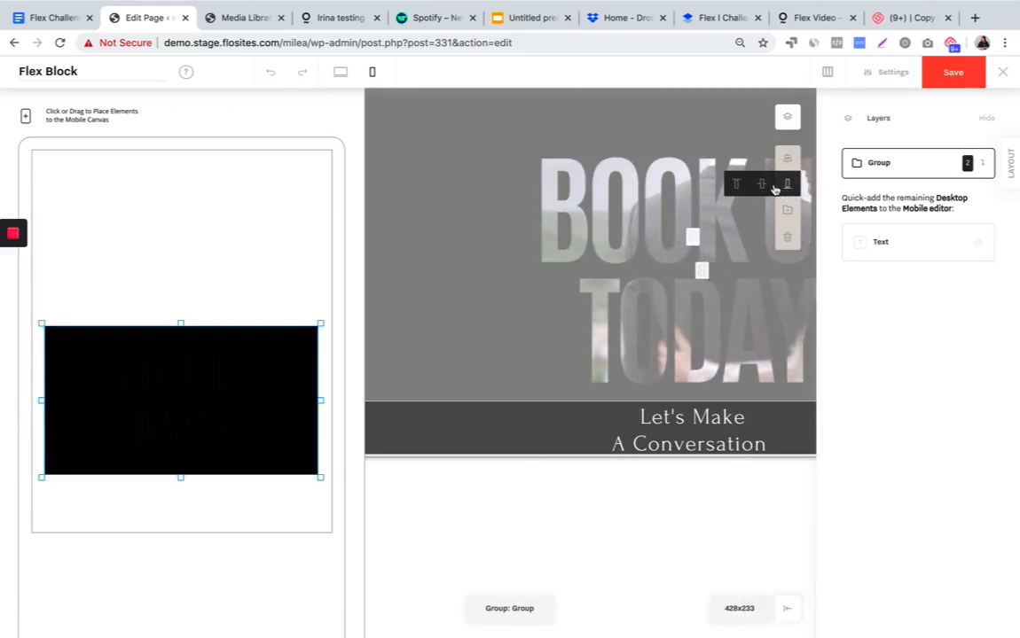
{"action": "left_click", "coordinate": [737, 185]}
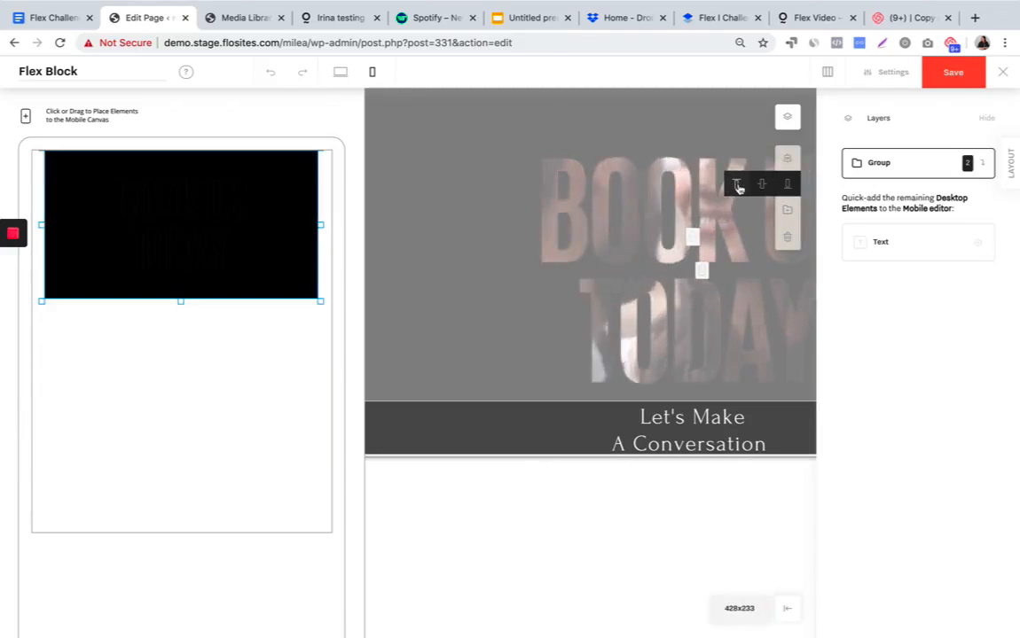
- Set the block's mobile height to 300 px
{"action": "left_click", "coordinate": [886, 72]}
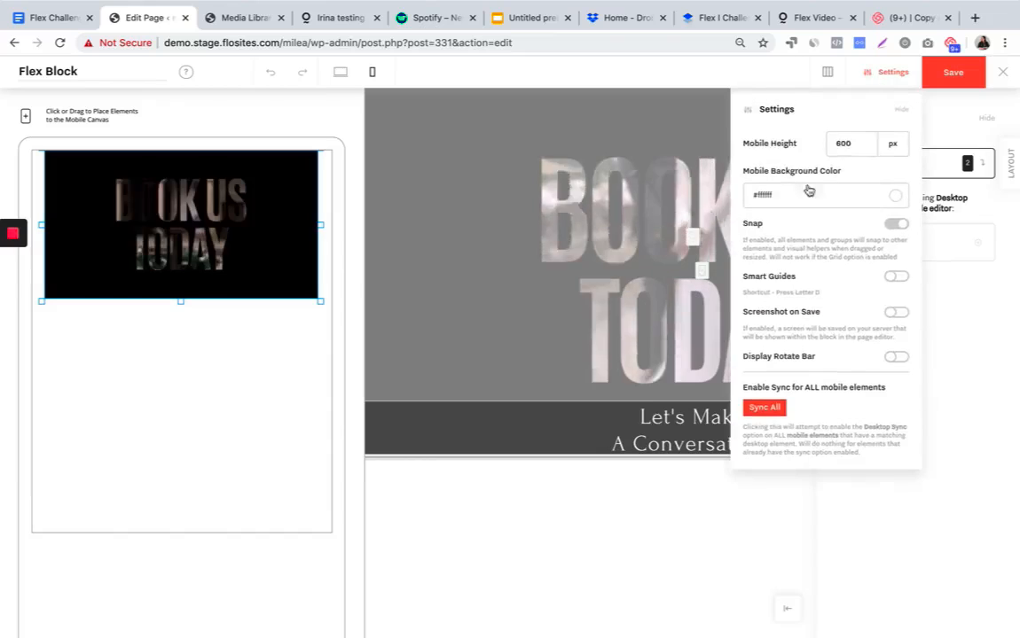
{"action": "double_click", "coordinate": [843, 144]}
{"action": "type", "text": "300"}
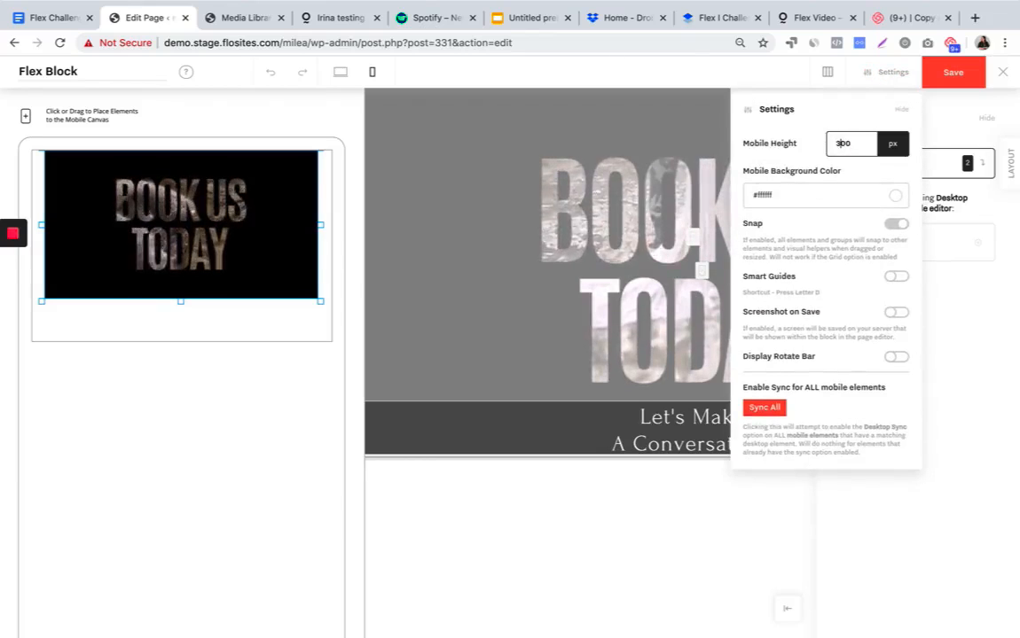
- Stretch the video and image group to cover the mobile canvas, about 495 x 304 px, and save the block
{"action": "left_click_drag", "start_coordinate": [320, 300], "coordinate": [332, 330]}
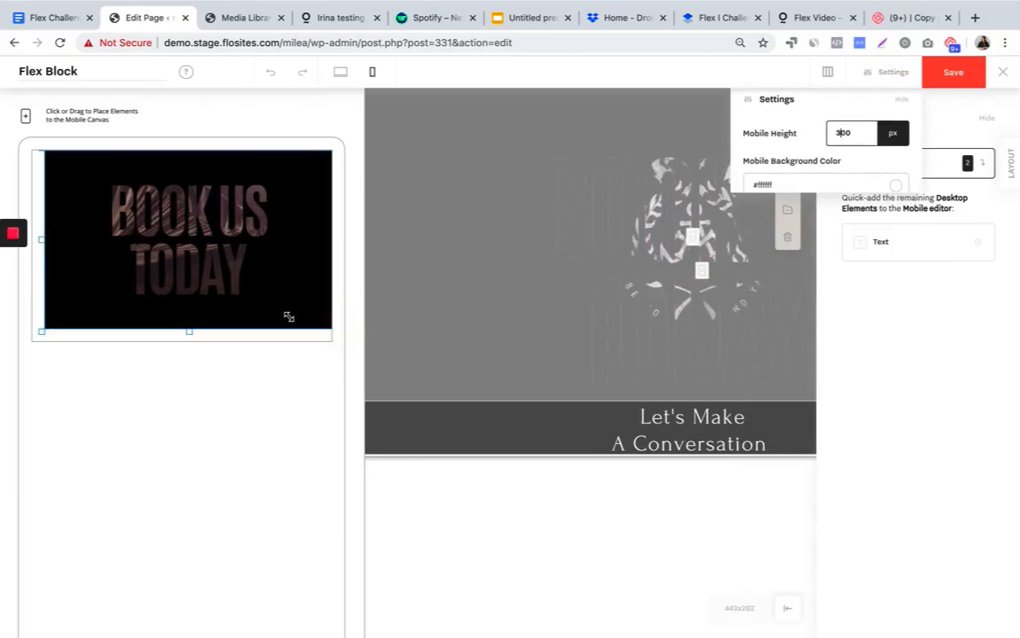
{"action": "left_click_drag", "start_coordinate": [189, 332], "coordinate": [189, 344]}
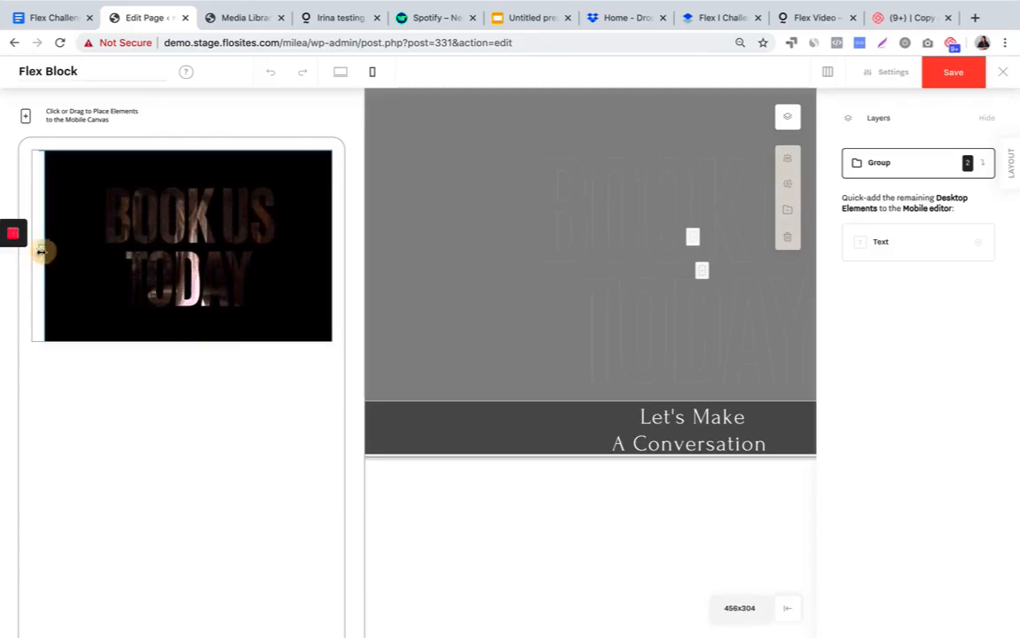
{"action": "left_click_drag", "start_coordinate": [40, 251], "coordinate": [22, 258]}
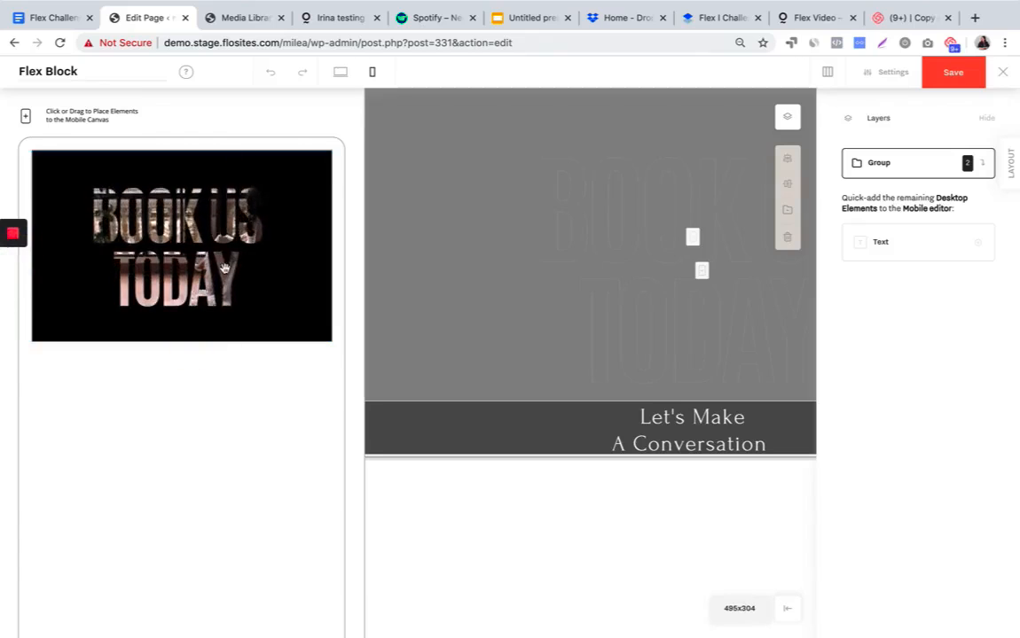
{"action": "left_click", "coordinate": [963, 80]}
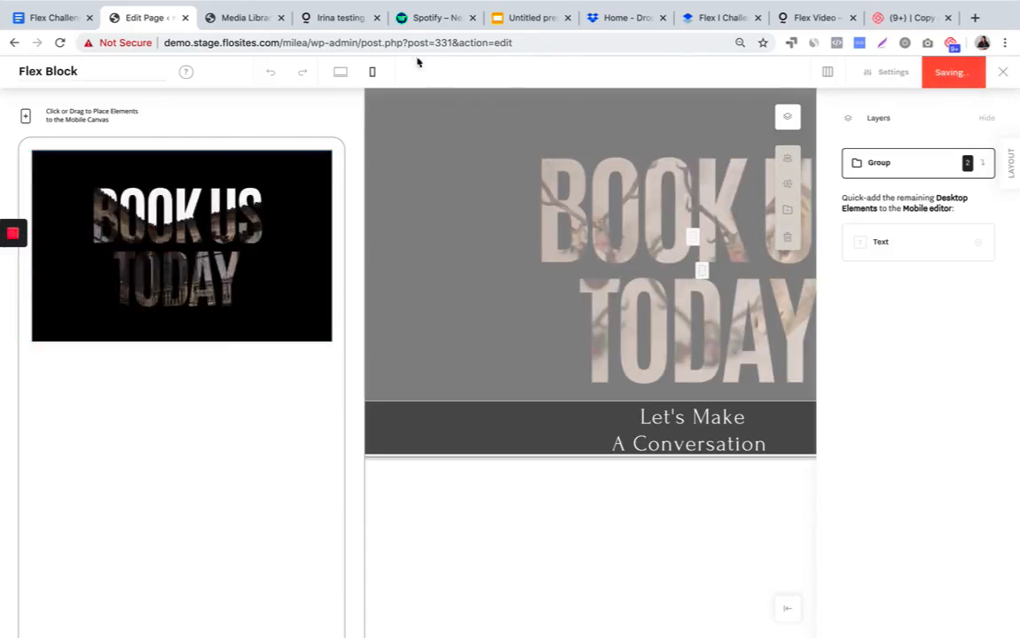
- Switch to the live test page, close the developer tools, reload it and examine the Book Us Today section on desktop
{"action": "left_click", "coordinate": [337, 18]}
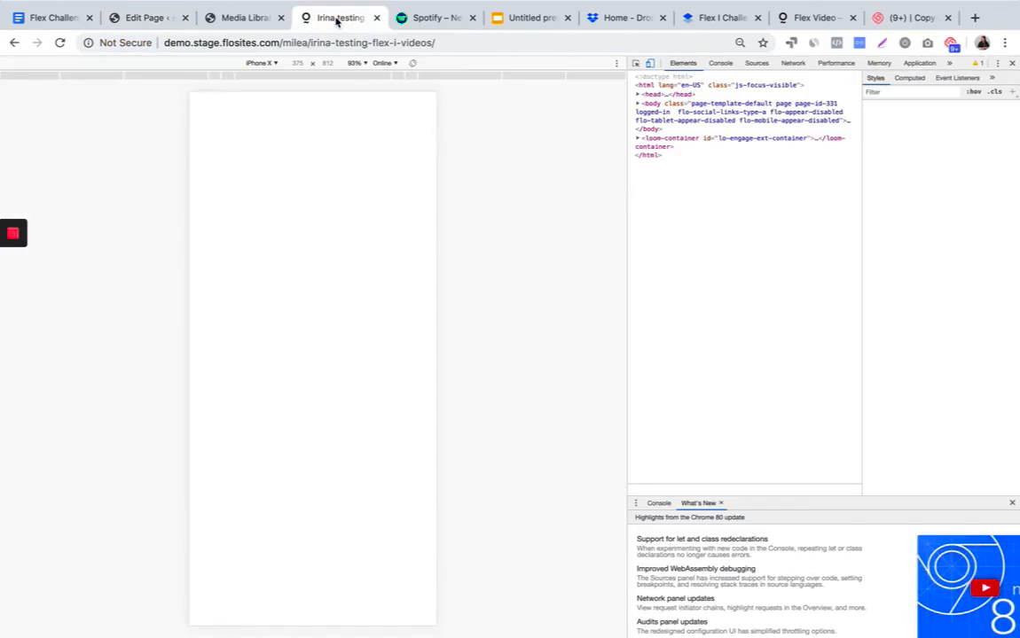
{"action": "left_click", "coordinate": [1012, 64]}
{"action": "scroll", "coordinate": [546, 100], "scroll_direction": "up", "scroll_amount": 3}
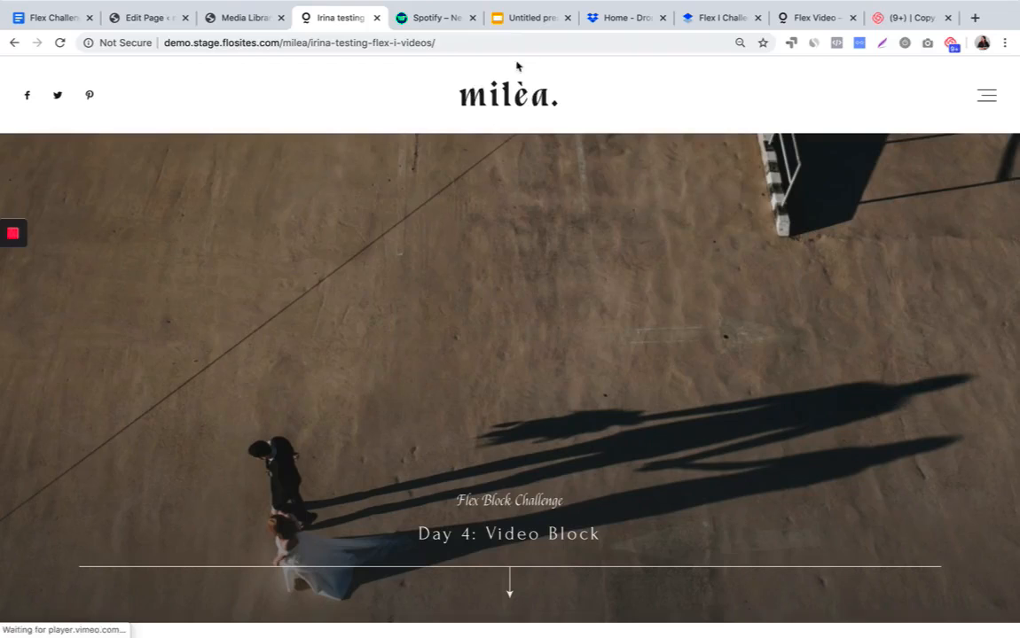
{"action": "left_click", "coordinate": [508, 40]}
{"action": "key", "text": "Return"}
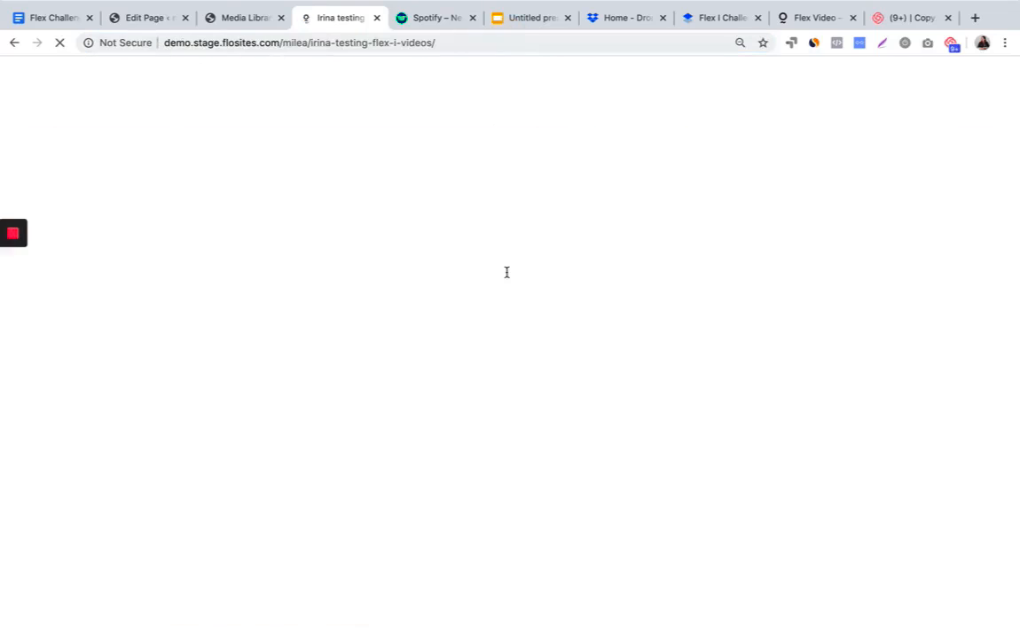
{"action": "scroll", "coordinate": [507, 277], "scroll_direction": "down", "scroll_amount": 5}
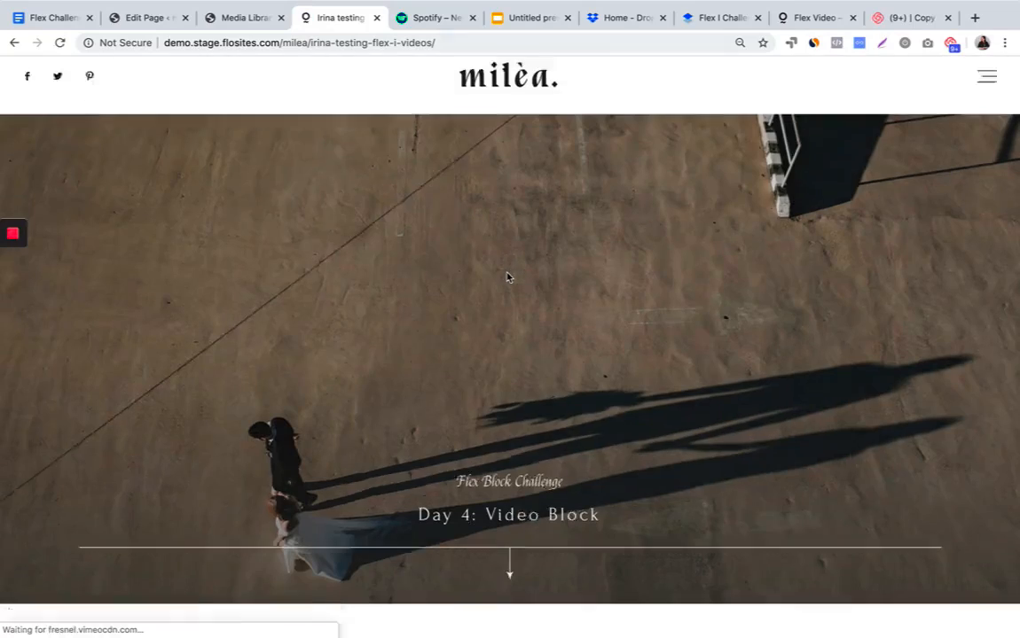
{"action": "scroll", "coordinate": [507, 277], "scroll_direction": "down", "scroll_amount": 4}
{"action": "scroll", "coordinate": [507, 278], "scroll_direction": "up", "scroll_amount": 3}
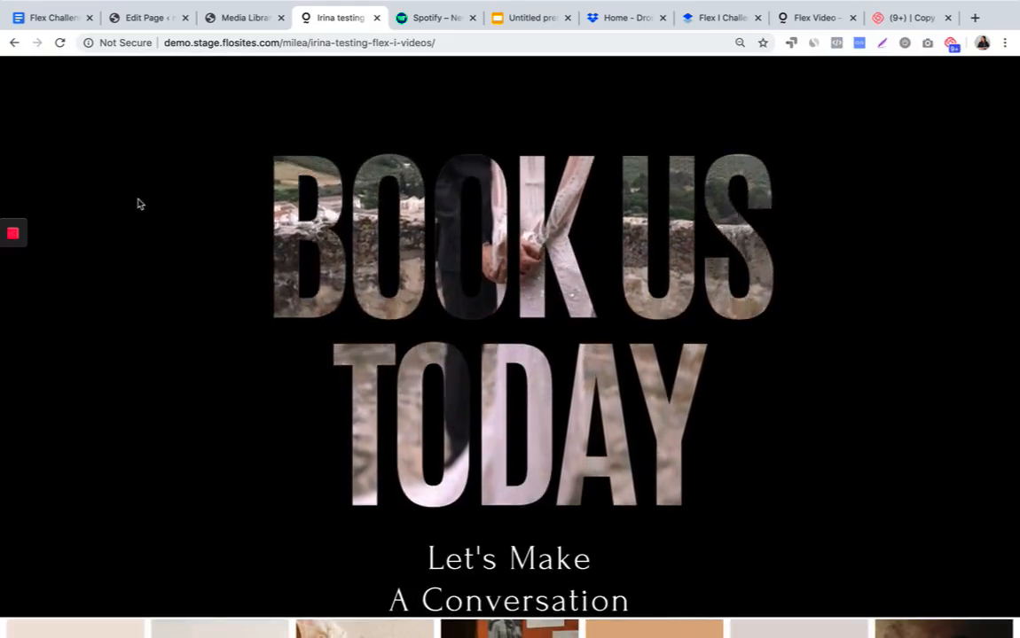
- Inspect the live page with the developer tools and examine the Book Us Today section in the iPhone X mobile preview
{"action": "right_click", "coordinate": [133, 201]}
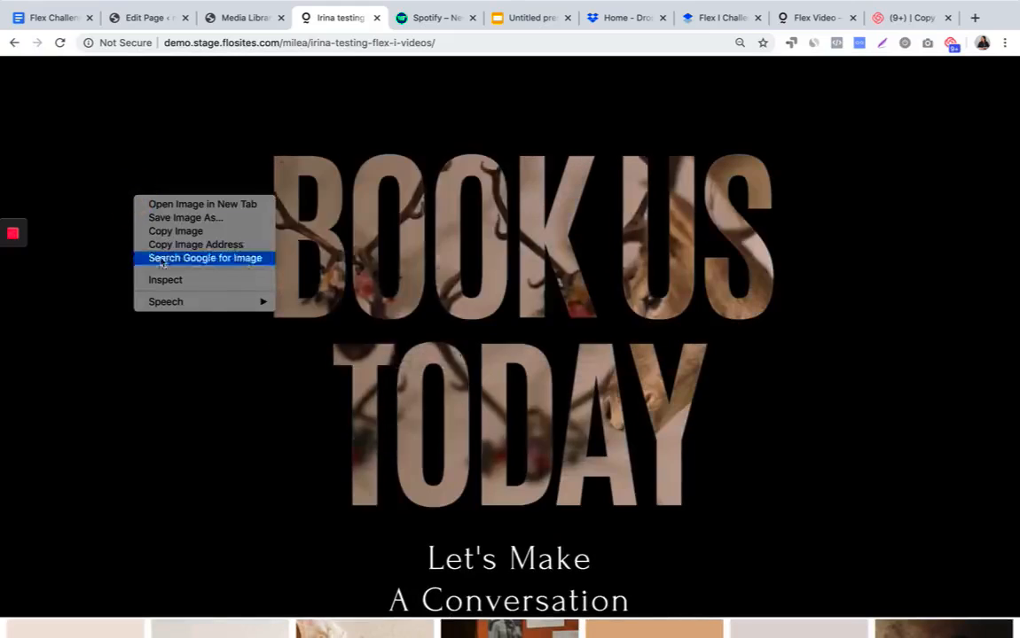
{"action": "left_click", "coordinate": [165, 285]}
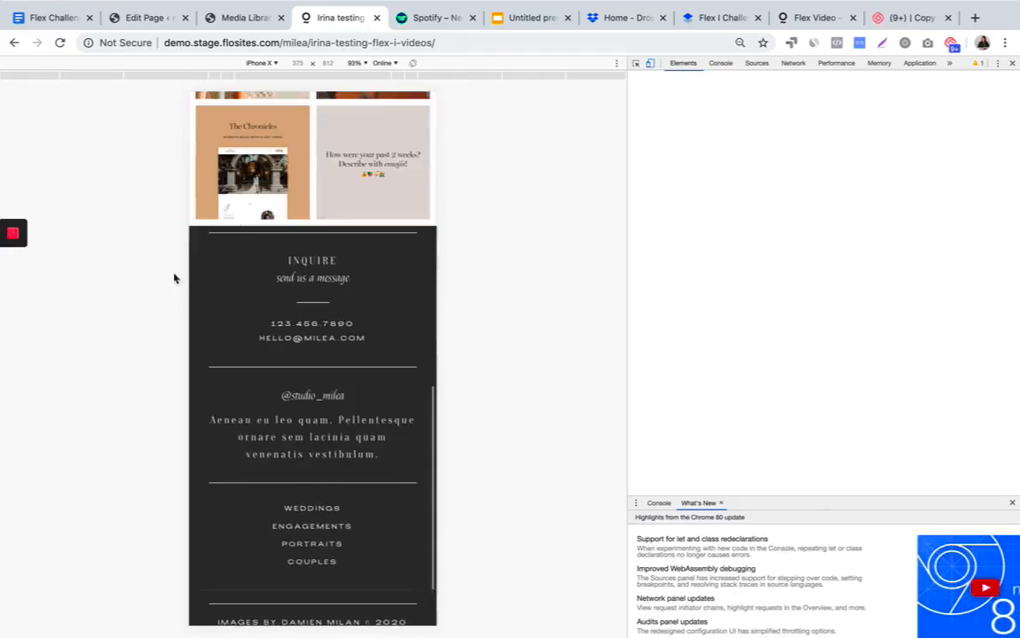
{"action": "scroll", "coordinate": [278, 201], "scroll_direction": "up", "scroll_amount": 5}
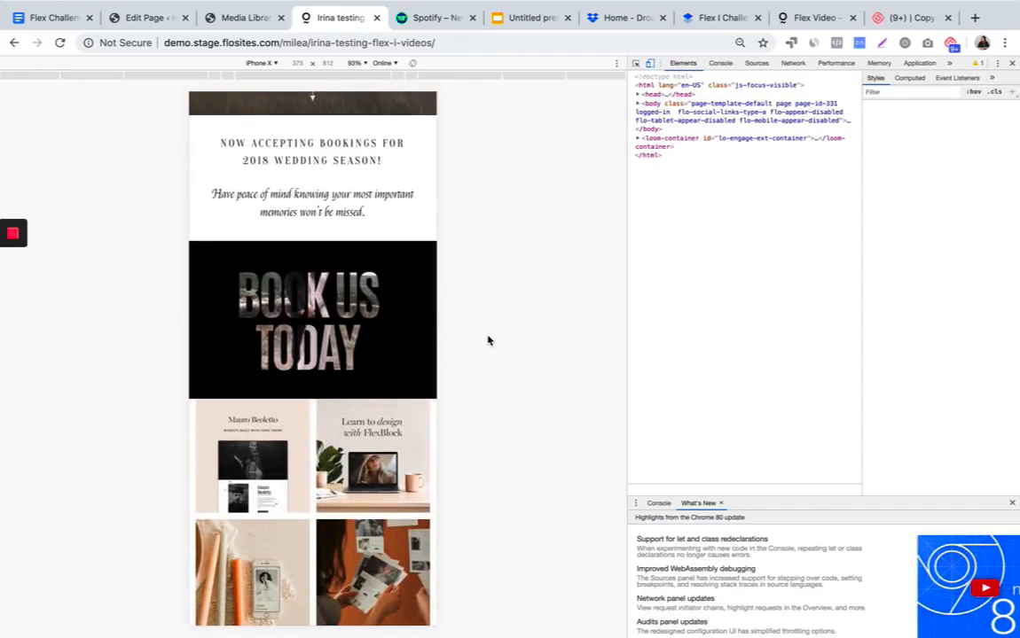
- Close the developer tools and review the Book Us Today section again at full desktop width
{"action": "left_click", "coordinate": [1013, 64]}
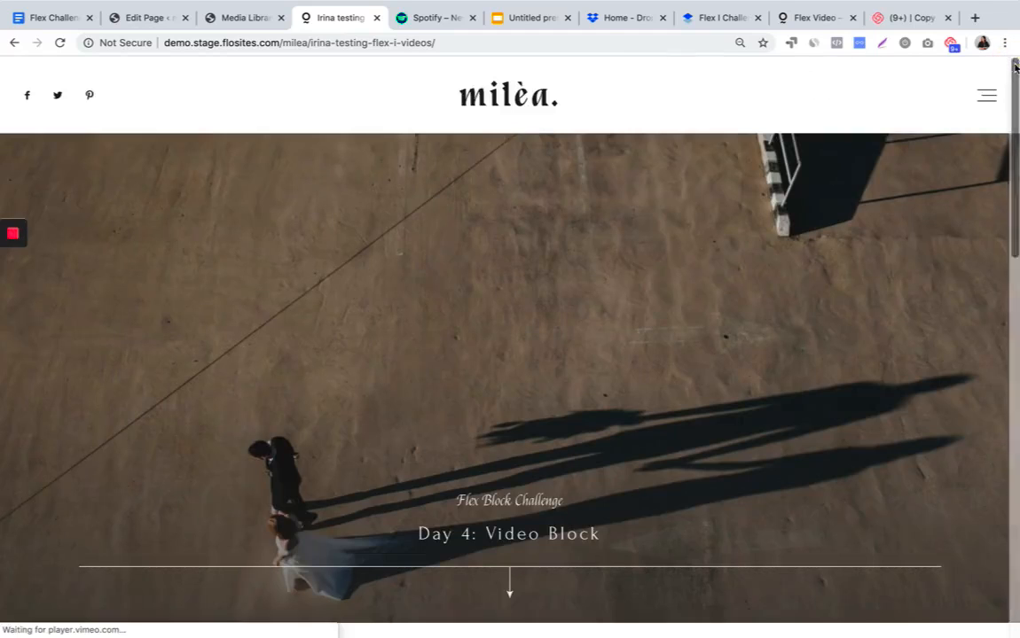
{"action": "scroll", "coordinate": [772, 313], "scroll_direction": "down", "scroll_amount": 7}
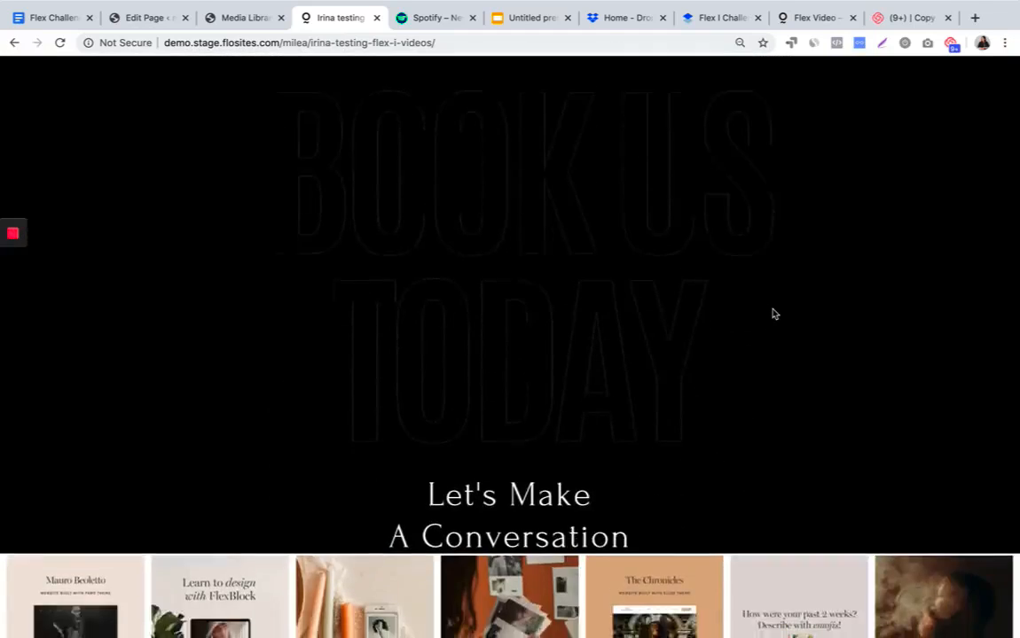
{"action": "scroll", "coordinate": [772, 314], "scroll_direction": "up", "scroll_amount": 1}
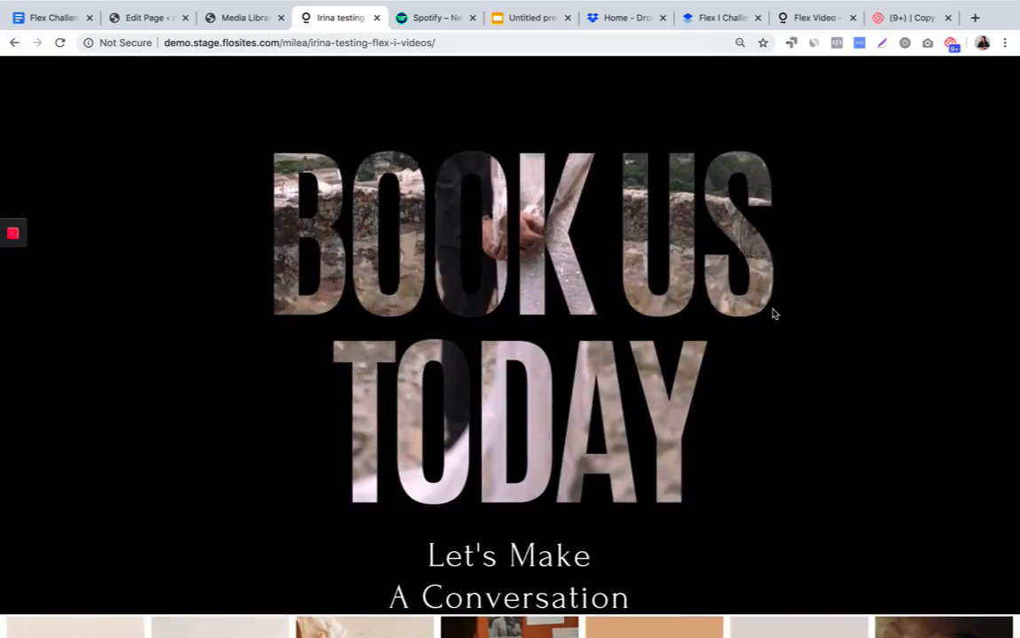